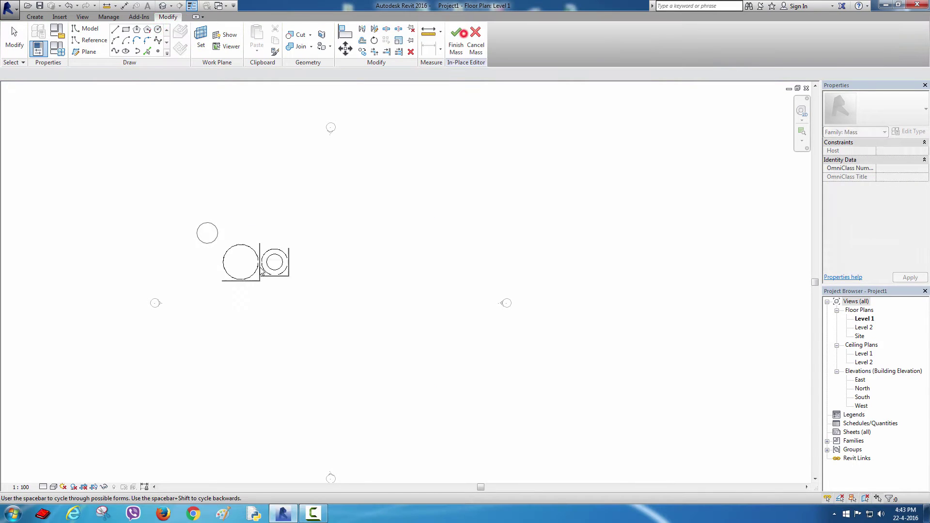
# - Finish the sphere mass and turn on ambient shadows in the view's graphic display options
pyautogui.click(54, 487)
pyautogui.click(69, 415)
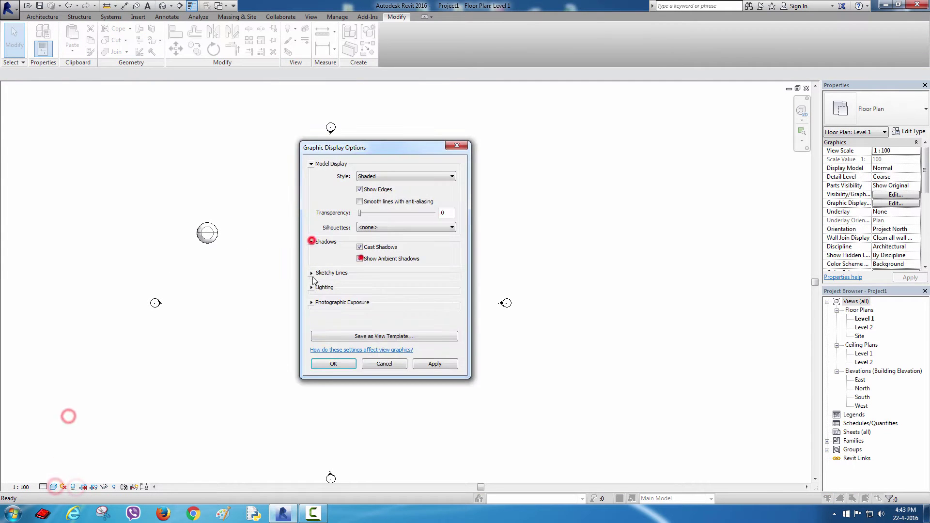
pyautogui.click(312, 347)
pyautogui.click(327, 365)
pyautogui.scroll(4, 269, 346)
# - In the 3D view, enable cast and ambient shadows and adjust the sun lighting
pyautogui.click(163, 5)
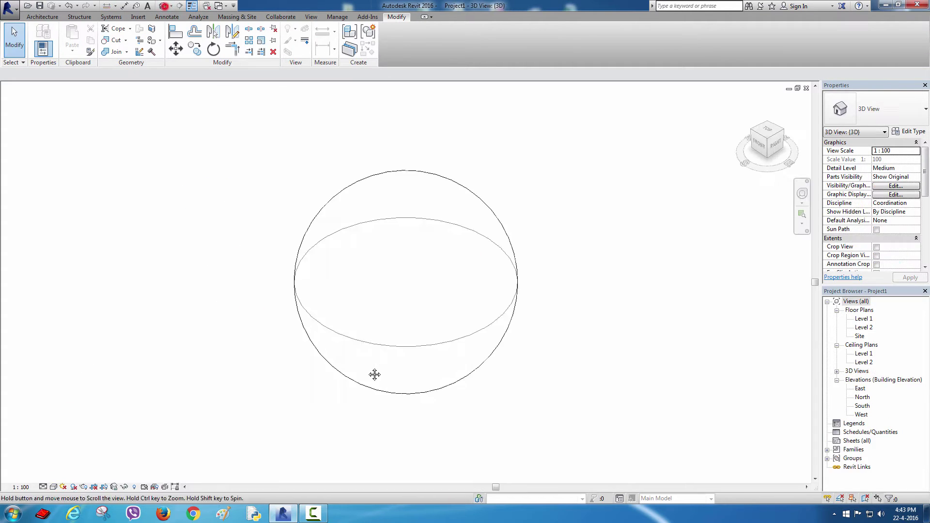
pyautogui.click(53, 487)
pyautogui.click(72, 413)
pyautogui.click(311, 242)
pyautogui.click(359, 259)
pyautogui.click(312, 287)
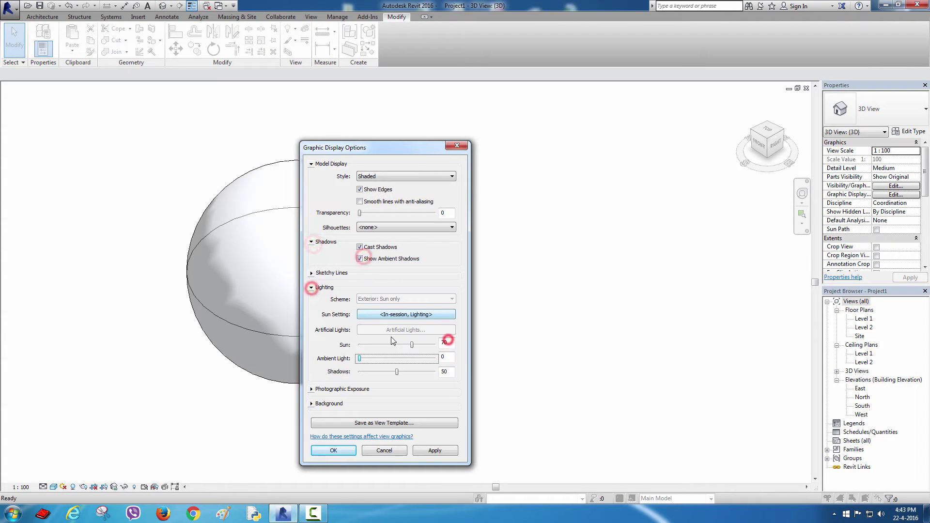
pyautogui.click(333, 440)
pyautogui.click(42, 16)
# - Place a 1500 x 3000mm curtain system on the sphere's face
pyautogui.click(246, 38)
pyautogui.click(267, 204)
pyautogui.click(444, 37)
# - Change the curtain system's grid justification and grid layout settings
pyautogui.click(300, 302)
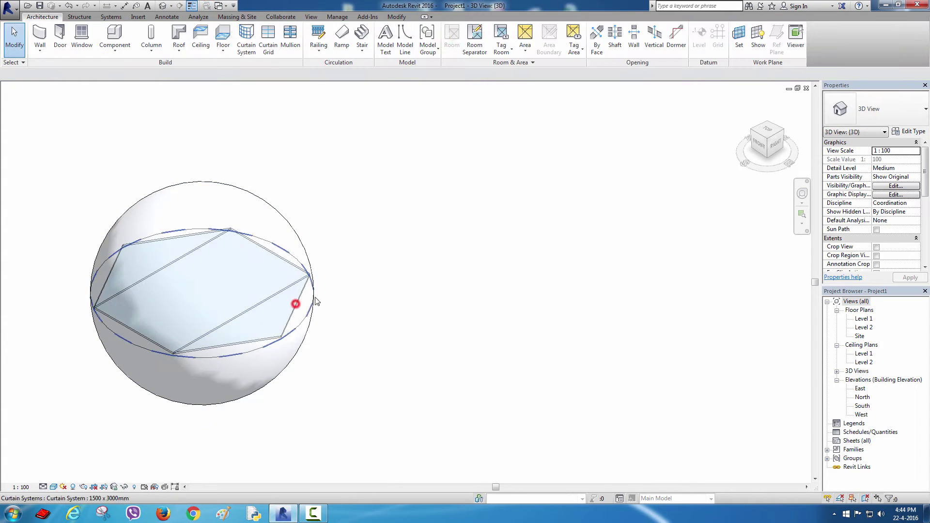
pyautogui.click(917, 185)
pyautogui.click(917, 221)
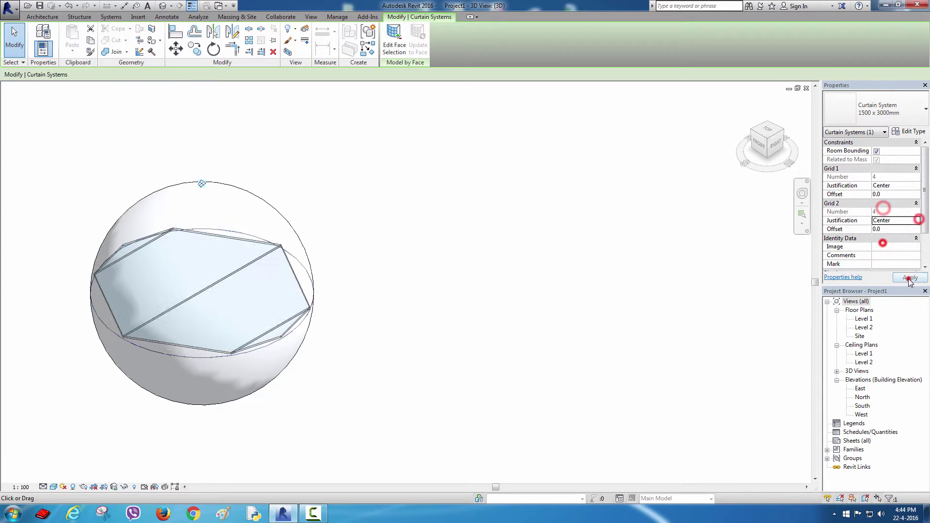
pyautogui.click(910, 132)
pyautogui.press('Escape')
pyautogui.click(550, 257)
pyautogui.click(373, 271)
# - Set the curtain system type's Grid 1 layout to Fixed Distance and review display options
pyautogui.click(305, 276)
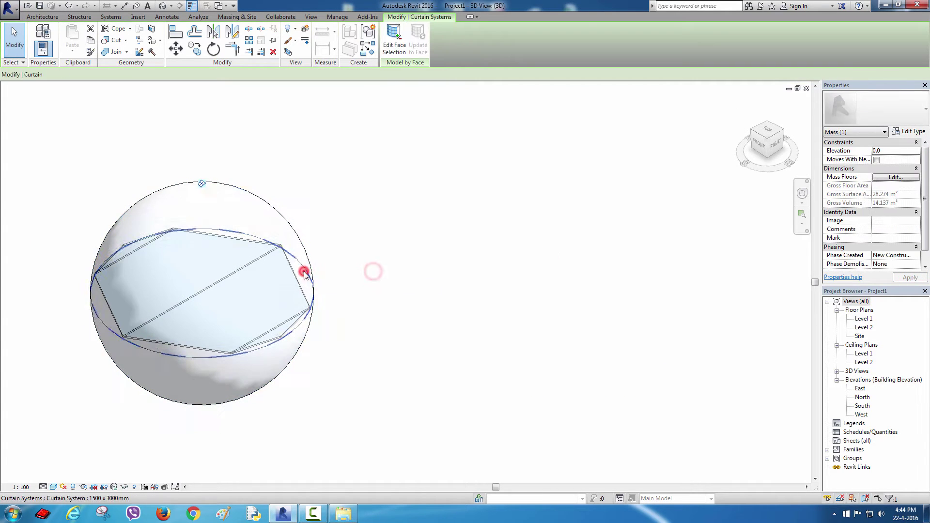
pyautogui.click(910, 132)
pyautogui.click(708, 370)
pyautogui.click(669, 223)
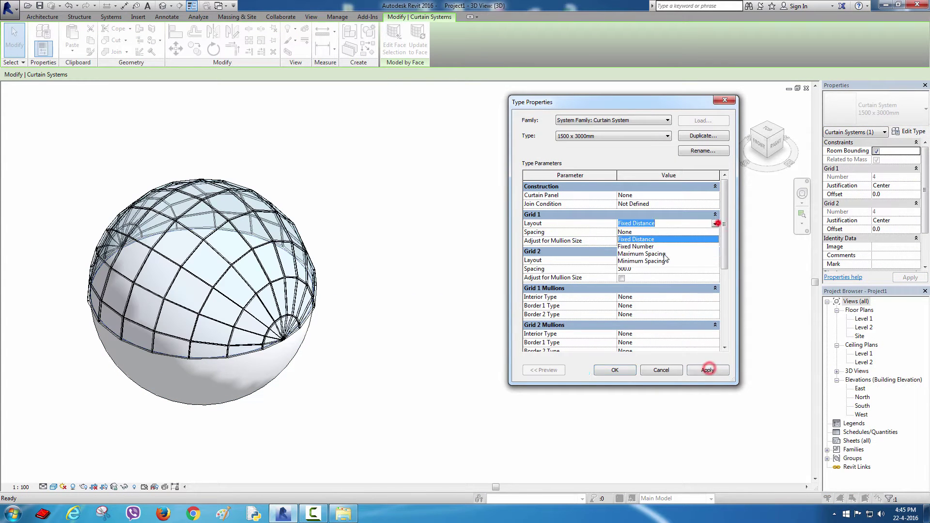
pyautogui.click(644, 266)
pyautogui.click(707, 370)
pyautogui.click(615, 370)
pyautogui.click(53, 487)
pyautogui.click(85, 415)
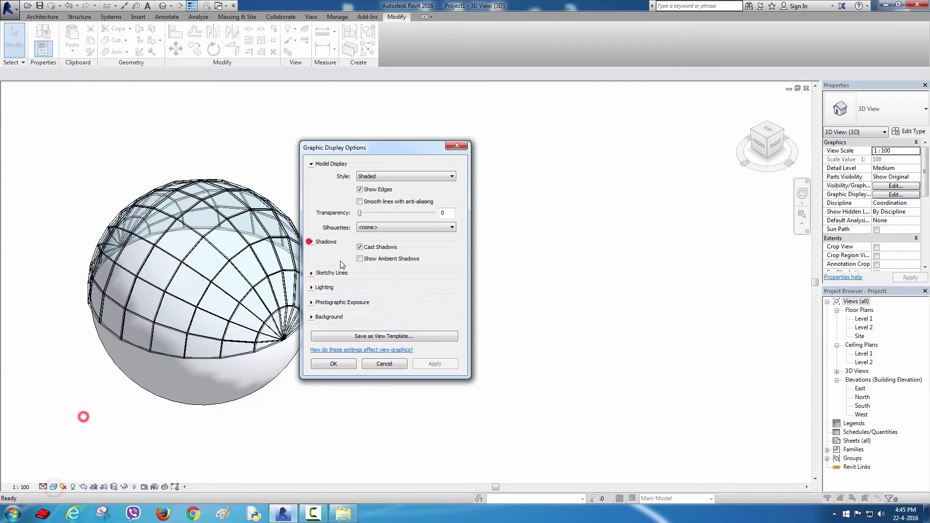
pyautogui.click(435, 450)
# - Edit the sphere form's profile and draw a straight cutting line across it
pyautogui.click(333, 450)
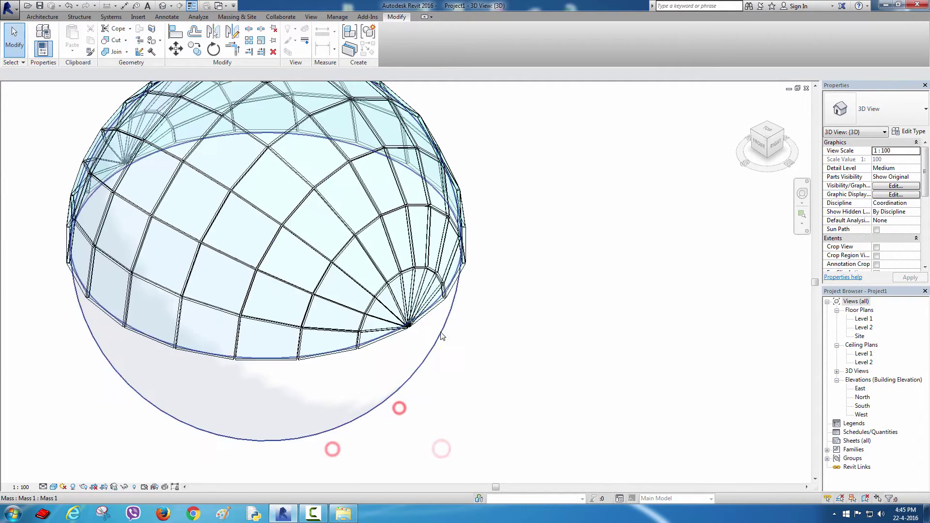
pyautogui.doubleClick(441, 331)
pyautogui.press('l')
pyautogui.press('i')
pyautogui.click(245, 338)
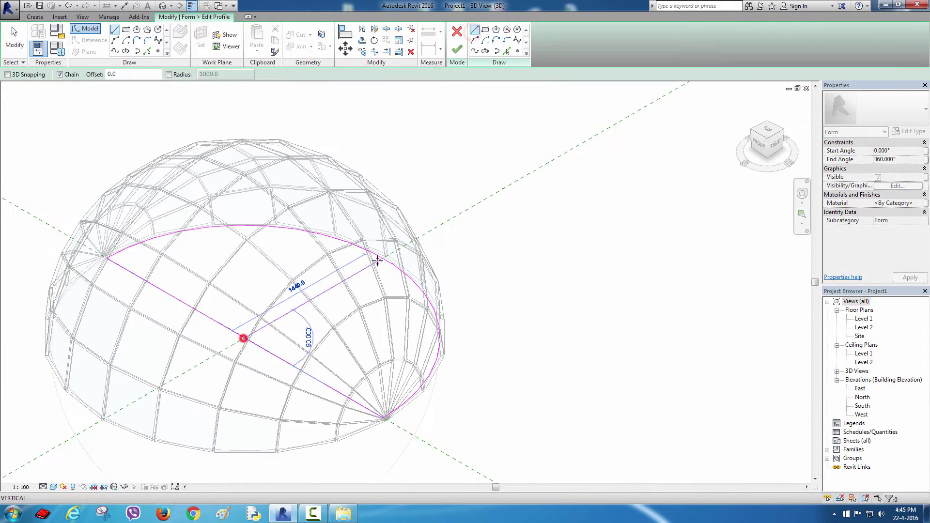
pyautogui.click(383, 256)
# - Trim the cutting line and arc to a corner, finish the profile, and orbit to the dome
pyautogui.press('t')
pyautogui.press('r')
pyautogui.click(351, 280)
pyautogui.click(254, 343)
pyautogui.click(502, 278)
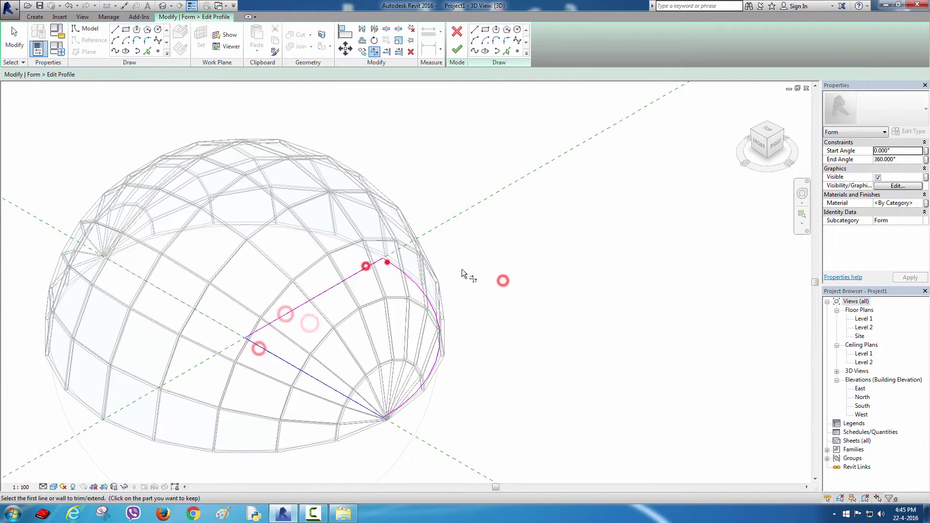
pyautogui.click(676, 45)
pyautogui.click(422, 349)
pyautogui.click(536, 235)
pyautogui.moveTo(422, 349)
pyautogui.keyDown('shift'); pyautogui.mouseDown(button='middle')
pyautogui.moveTo(457, 303)
pyautogui.moveTo(530, 270)
pyautogui.mouseUp(button='middle'); pyautogui.keyUp('shift')
# - Set the Level 1 floor plan's view range cut plane offset to 1600 and show the Add-Ins tools
pyautogui.doubleClick(862, 319)
pyautogui.moveTo(925, 170); pyautogui.dragTo(925, 213)
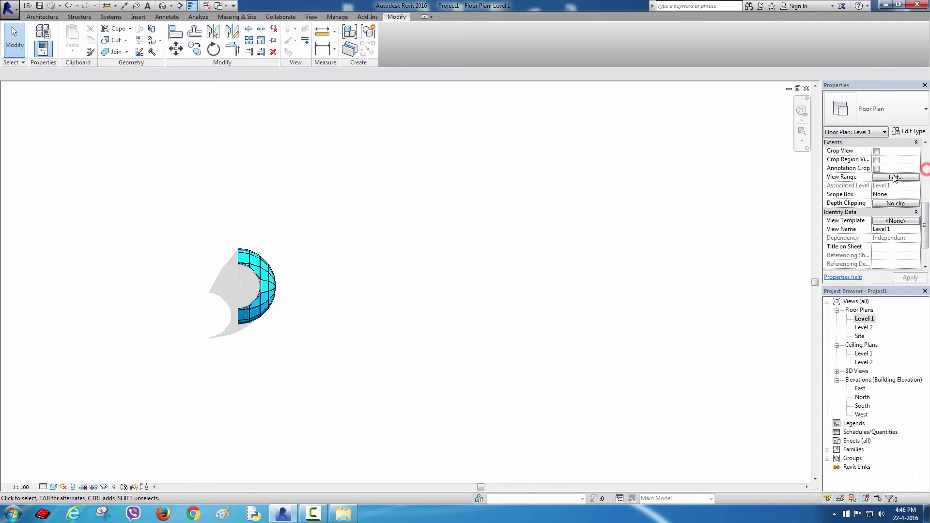
pyautogui.click(895, 177)
pyautogui.click(685, 372)
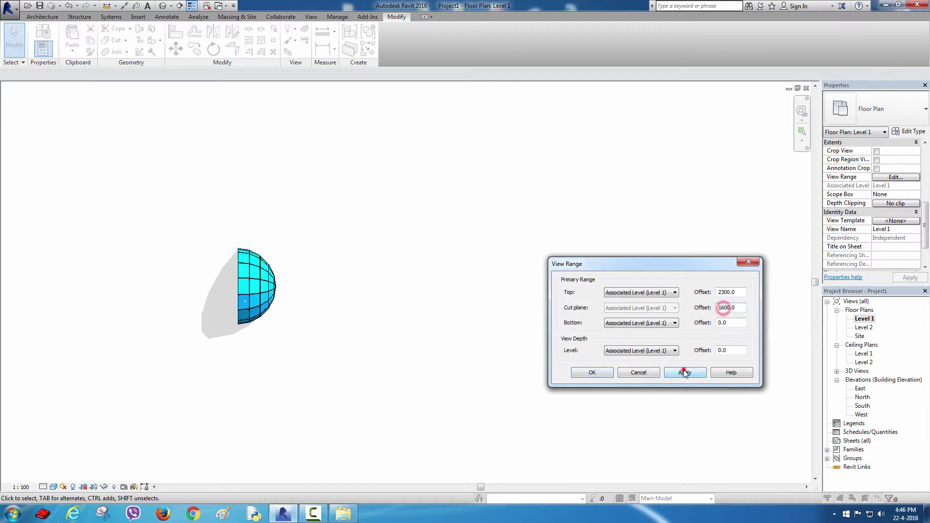
pyautogui.click(593, 372)
pyautogui.scroll(5, 261, 310)
pyautogui.click(337, 17)
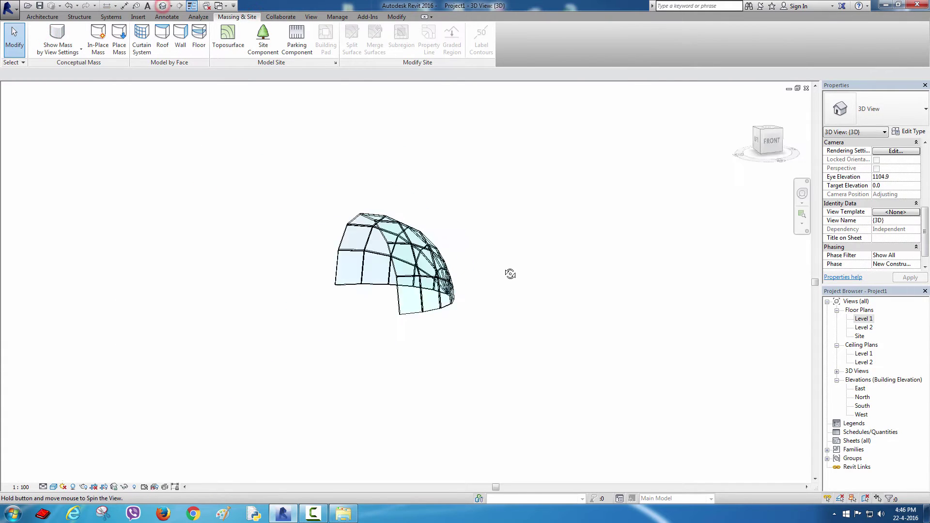
pyautogui.click(365, 16)
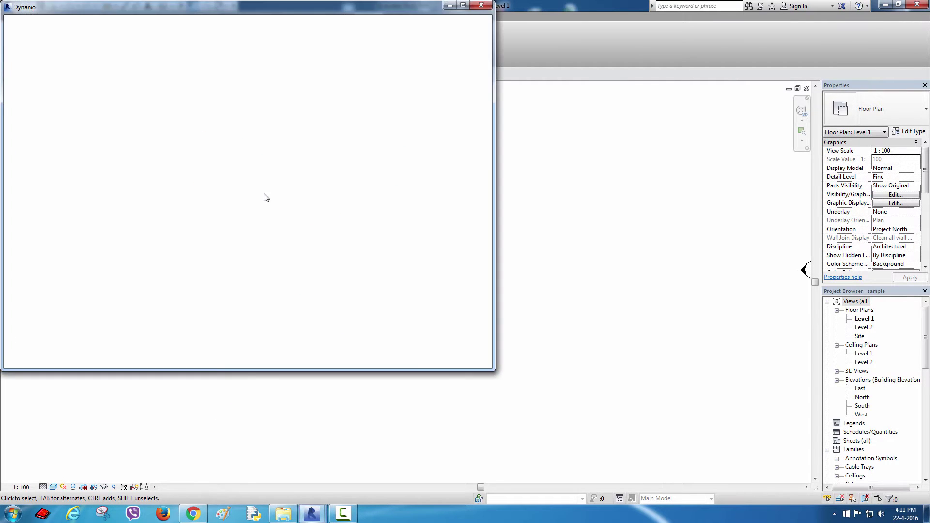
# - Minimize Dynamo 0.9 and confirm in 3D that the dome panels are System Panel Glazed
pyautogui.moveTo(233, 8); pyautogui.dragTo(535, 127)
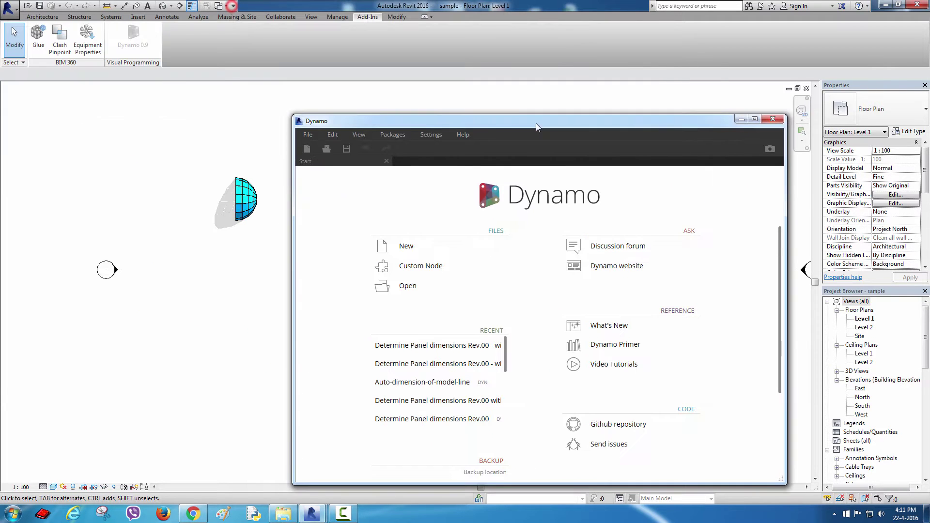
pyautogui.click(740, 122)
pyautogui.scroll(3, 266, 201)
pyautogui.scroll(2, 216, 204)
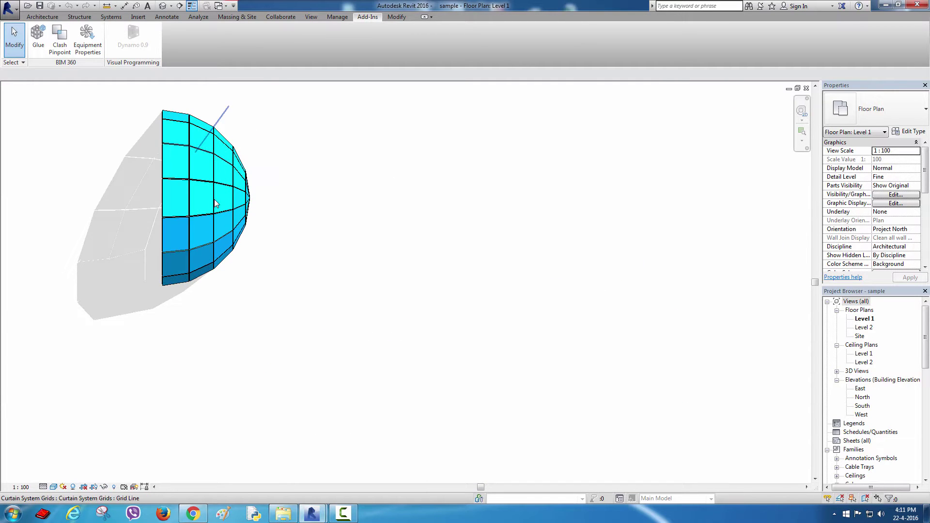
pyautogui.scroll(2, 216, 203)
pyautogui.click(164, 8)
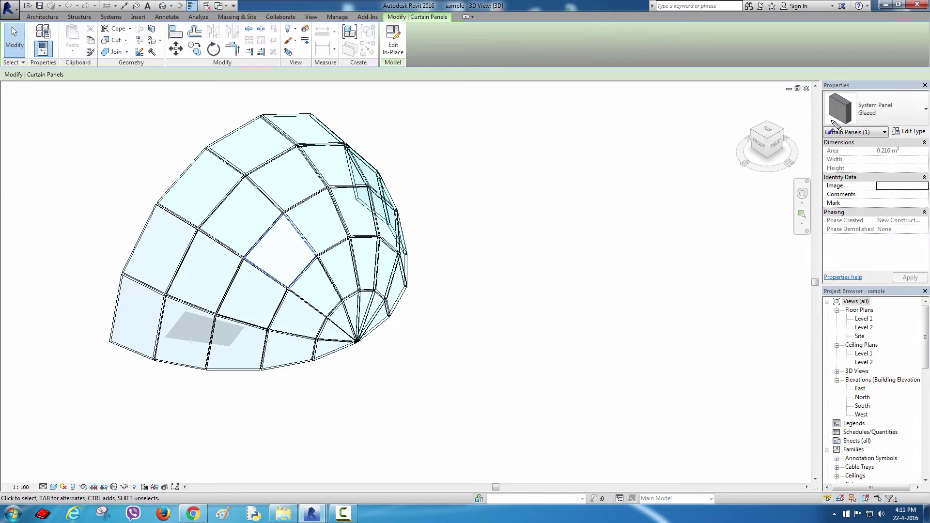
pyautogui.moveTo(810, 150)
pyautogui.mouseDown()
pyautogui.moveTo(408, 266)
pyautogui.moveTo(315, 272)
pyautogui.moveTo(292, 259)
pyautogui.mouseUp()
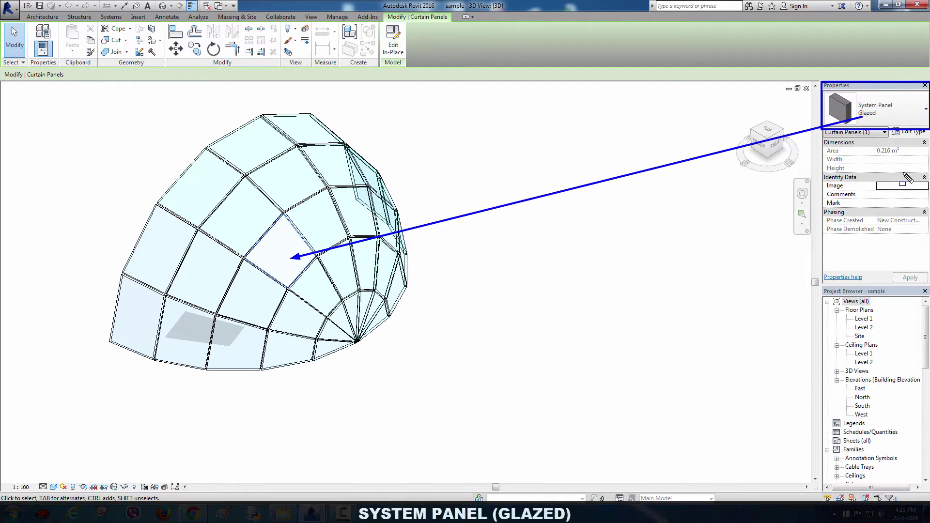
pyautogui.press('Escape')
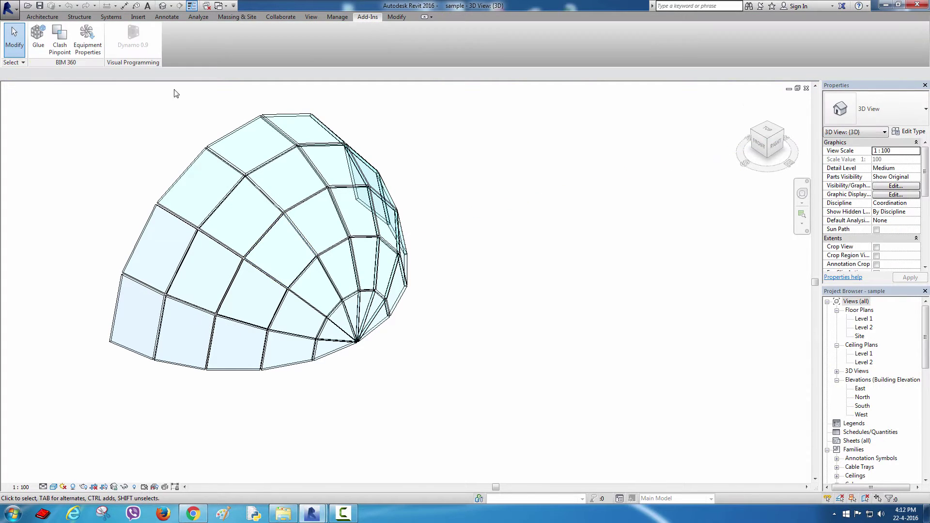
pyautogui.moveTo(311, 514)
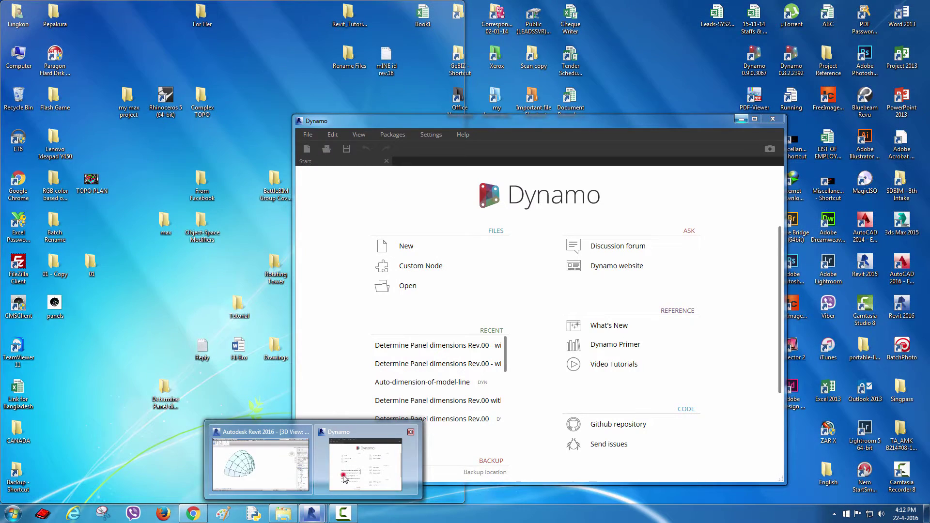
# - Drag 'Determine Panel dimensions Rev.00 - withOutElement ID.dyn' from the dyn folder into Dynamo
pyautogui.click(339, 475)
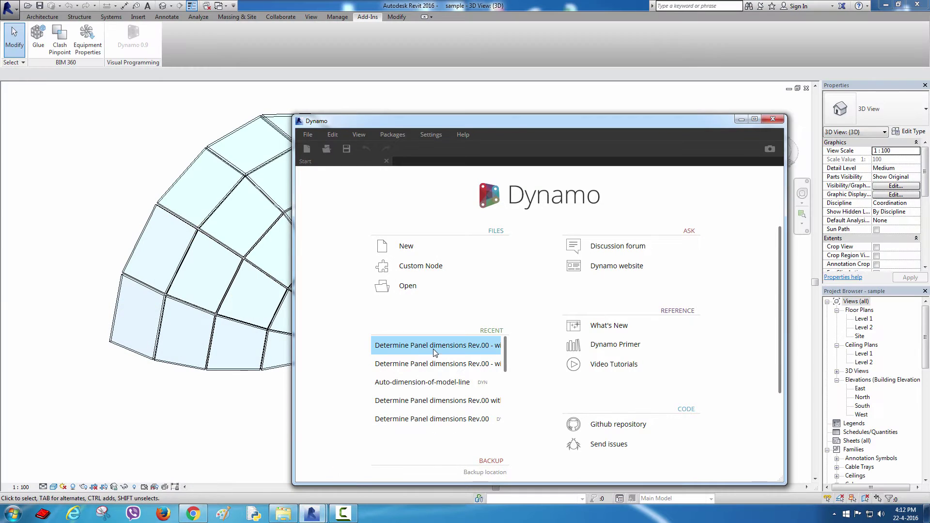
pyautogui.click(280, 515)
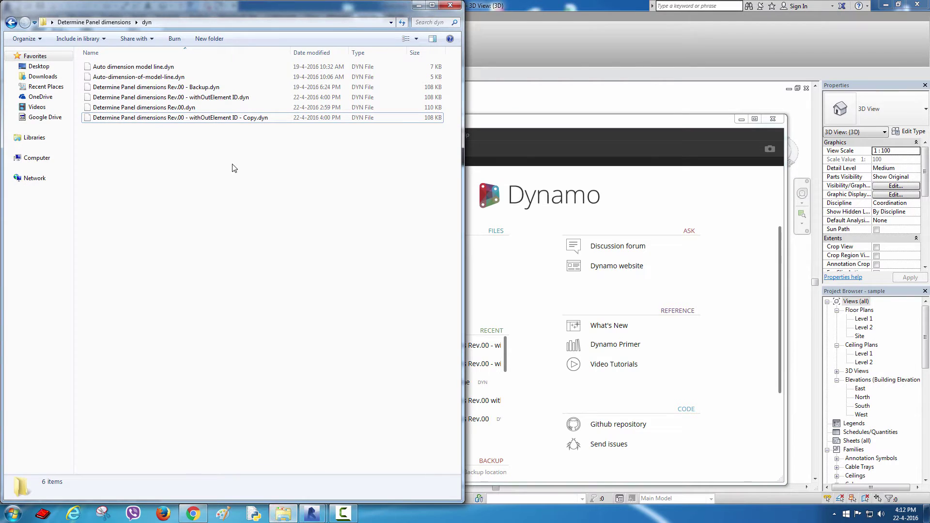
pyautogui.click(202, 98)
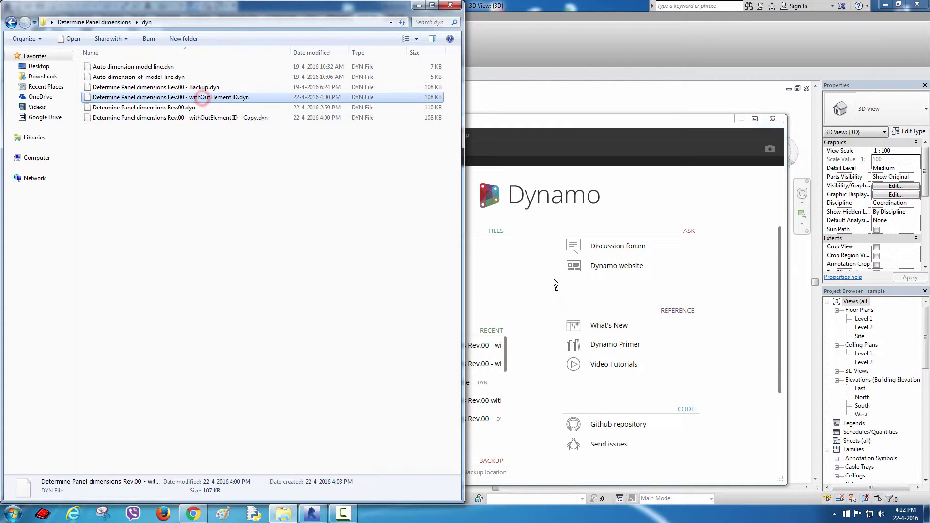
pyautogui.moveTo(555, 285); pyautogui.dragTo(555, 285)
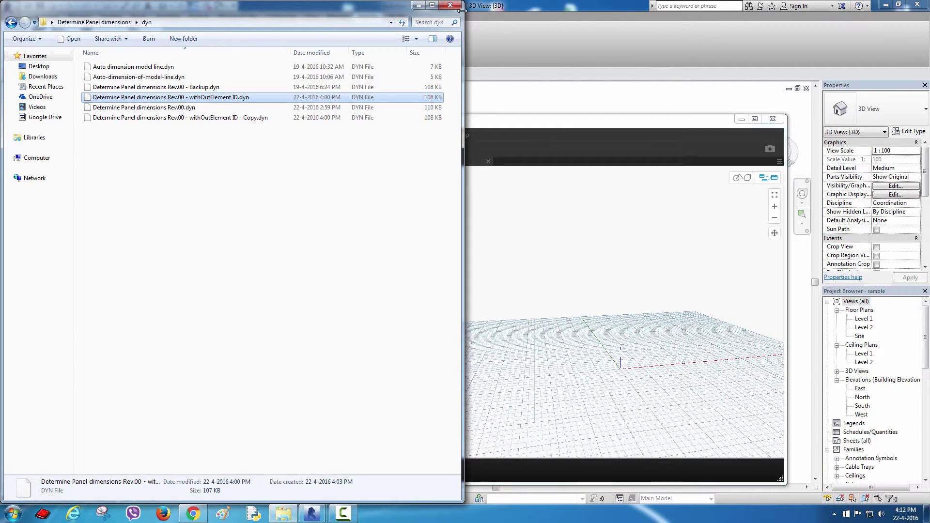
pyautogui.click(417, 8)
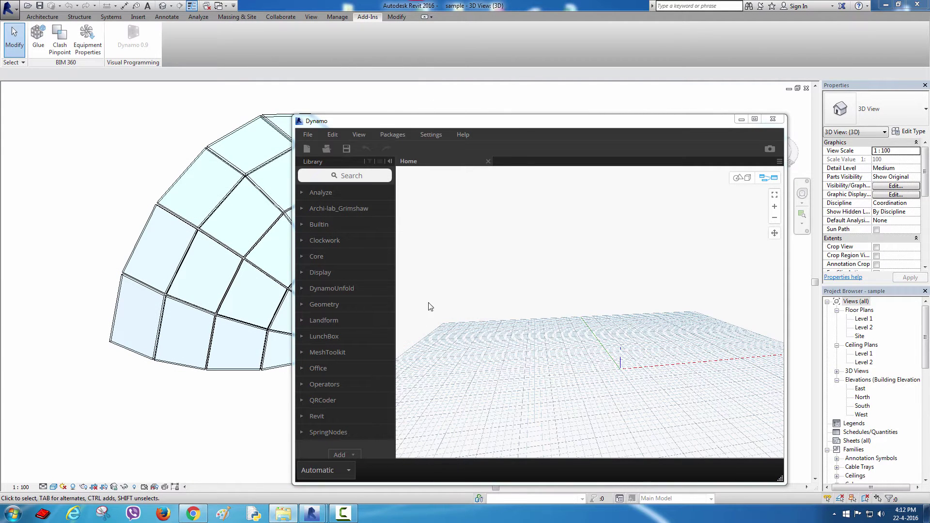
# - Run the panel-dimension graph manually and pan Revit's view to the numbered, unfolded panels
pyautogui.click(390, 162)
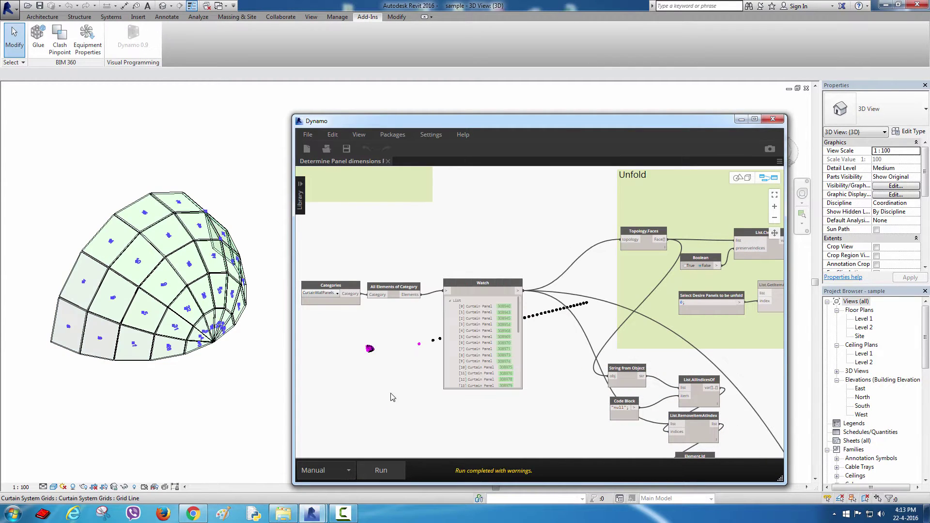
pyautogui.scroll(2, 194, 358)
pyautogui.scroll(2, 204, 349)
pyautogui.scroll(2, 233, 359)
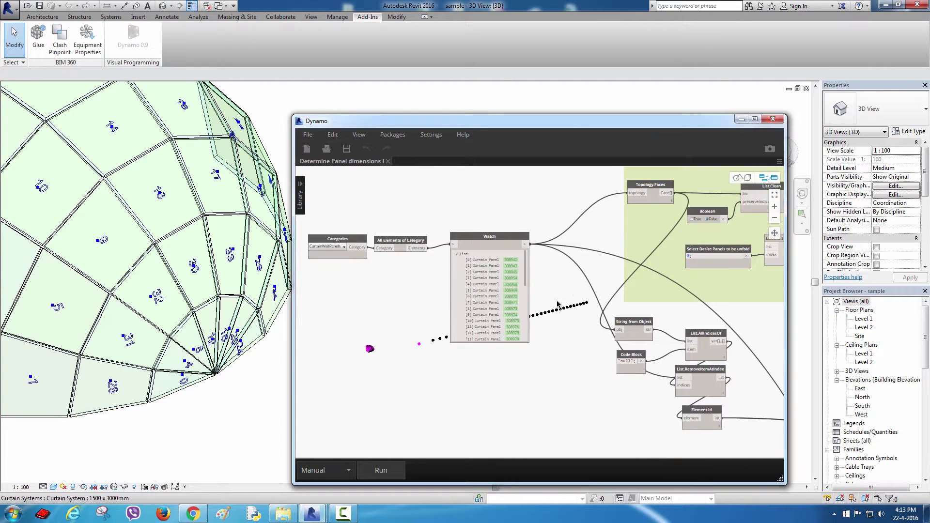
pyautogui.scroll(-2, 425, 335)
pyautogui.scroll(-2, 429, 315)
pyautogui.scroll(-2, 432, 298)
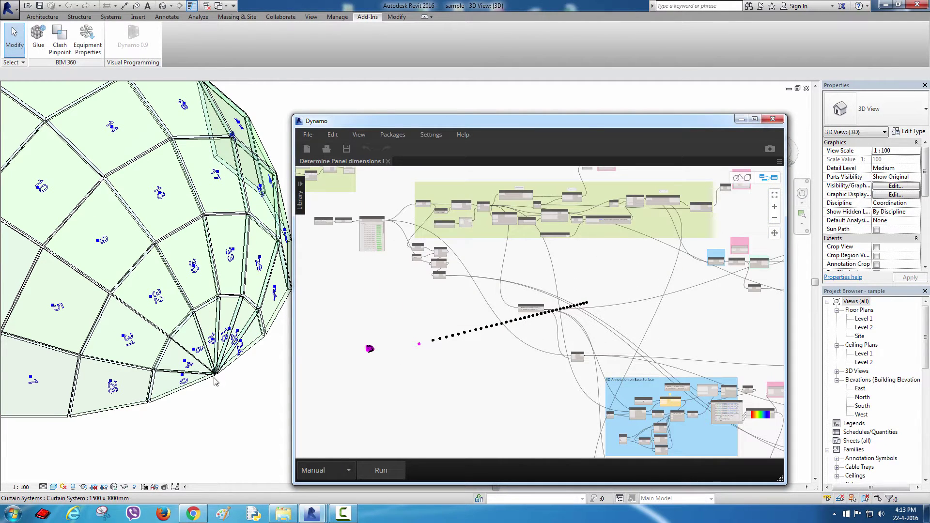
pyautogui.click(353, 263)
pyautogui.scroll(-2, 353, 263)
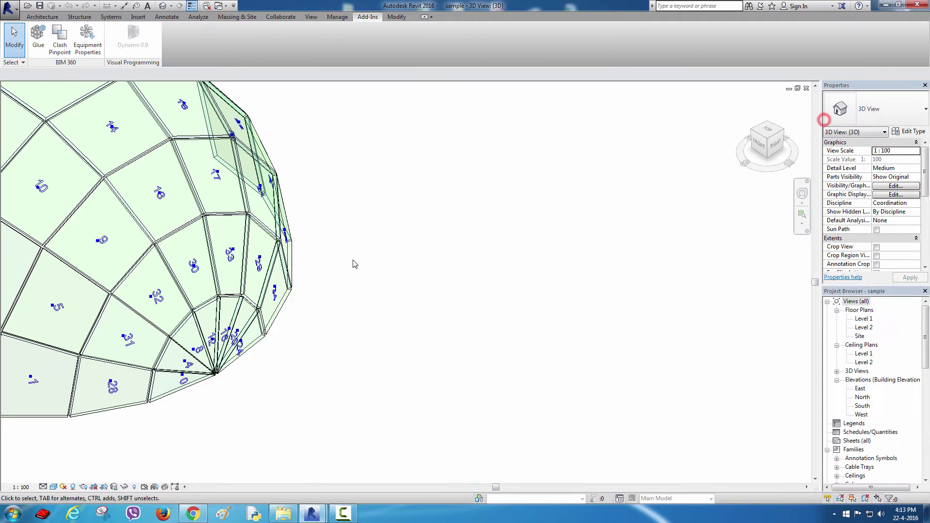
pyautogui.scroll(-2, 353, 265)
pyautogui.scroll(-3, 354, 265)
pyautogui.moveTo(361, 270)
pyautogui.mouseDown(button='middle')
pyautogui.moveTo(281, 187)
pyautogui.moveTo(241, 179)
pyautogui.moveTo(314, 258)
pyautogui.moveTo(387, 268)
pyautogui.mouseUp(button='middle')
# - Open the Level 1 plan, then set Dynamo's 'Distance between Each panels' slider to 800
pyautogui.click(213, 184)
pyautogui.doubleClick(860, 319)
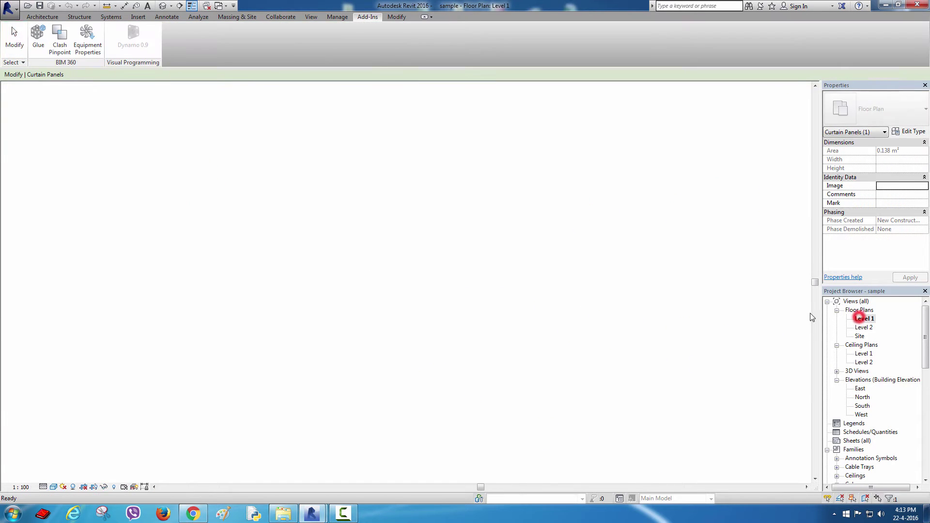
pyautogui.click(495, 355)
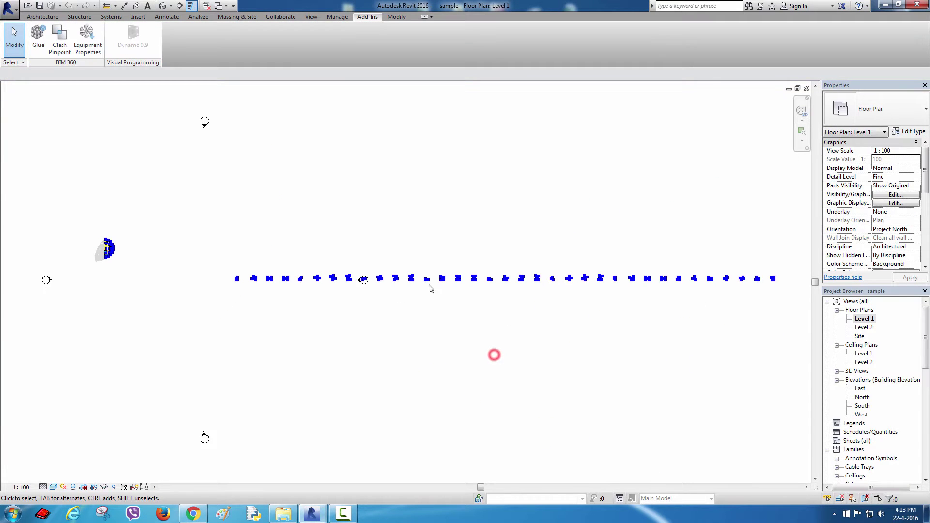
pyautogui.scroll(1, 252, 366)
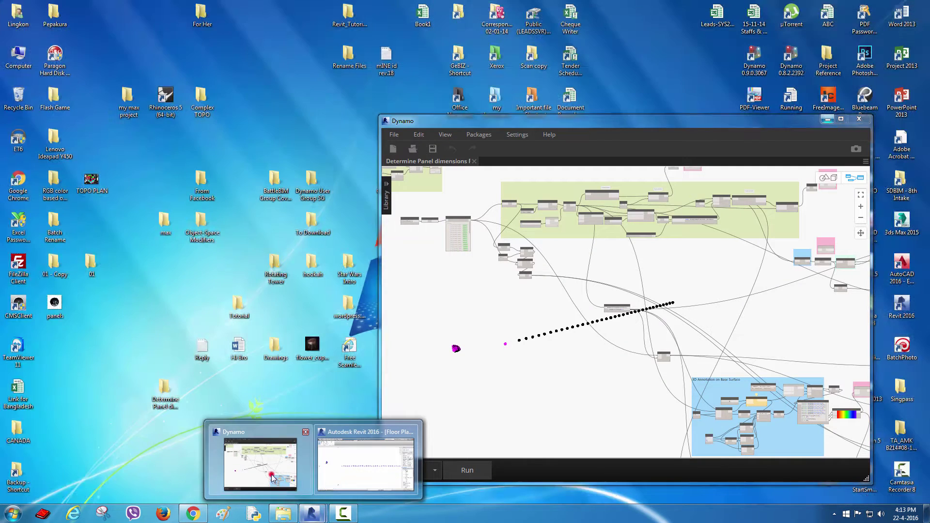
pyautogui.moveTo(312, 513)
pyautogui.click(368, 436)
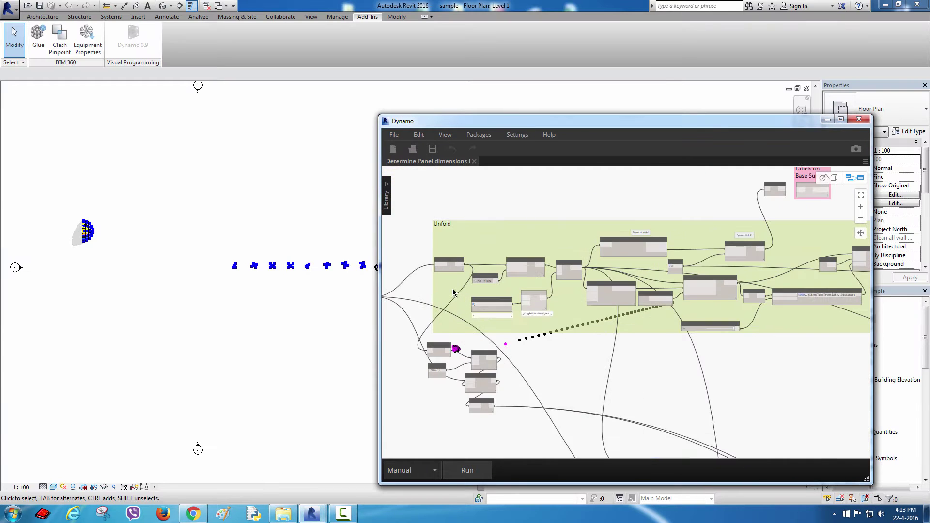
pyautogui.scroll(5, 716, 333)
pyautogui.doubleClick(656, 327)
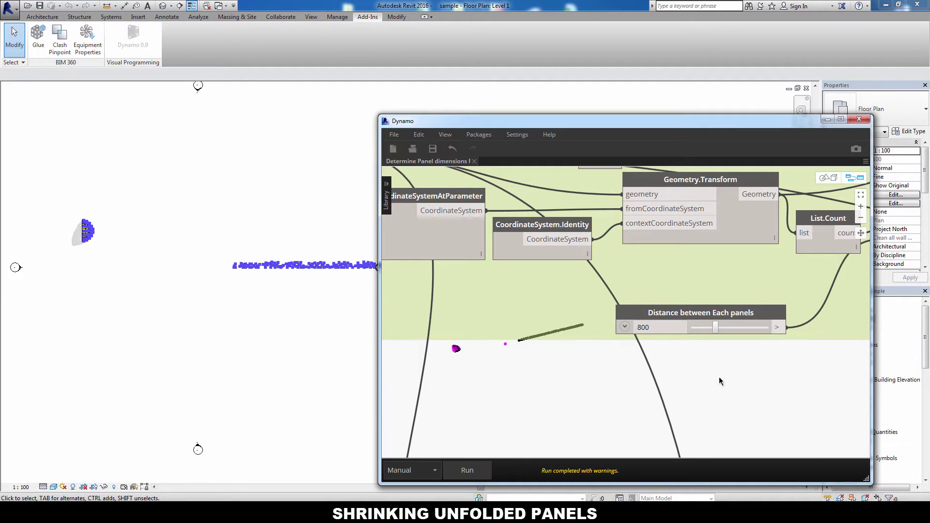
# - Rerun with 800 spacing, change the Code Block start offset from 5000 to -15000, and rerun
pyautogui.click(346, 344)
pyautogui.moveTo(665, 372); pyautogui.dragTo(375, 418, button='middle')
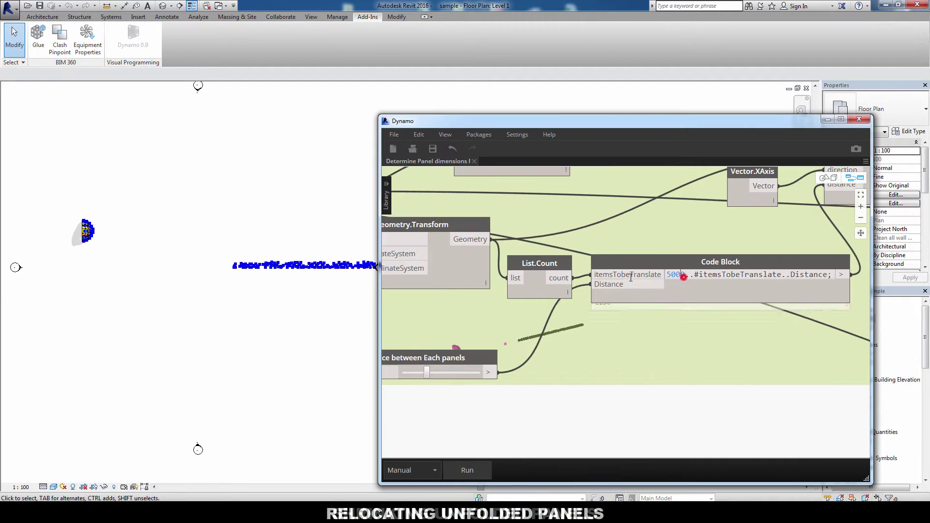
pyautogui.doubleClick(675, 275)
pyautogui.write('-')
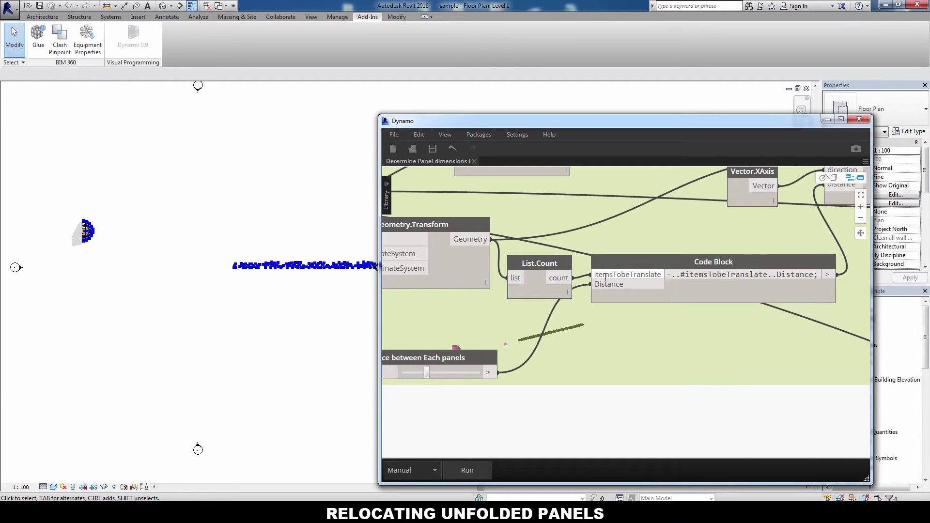
pyautogui.write('1500')
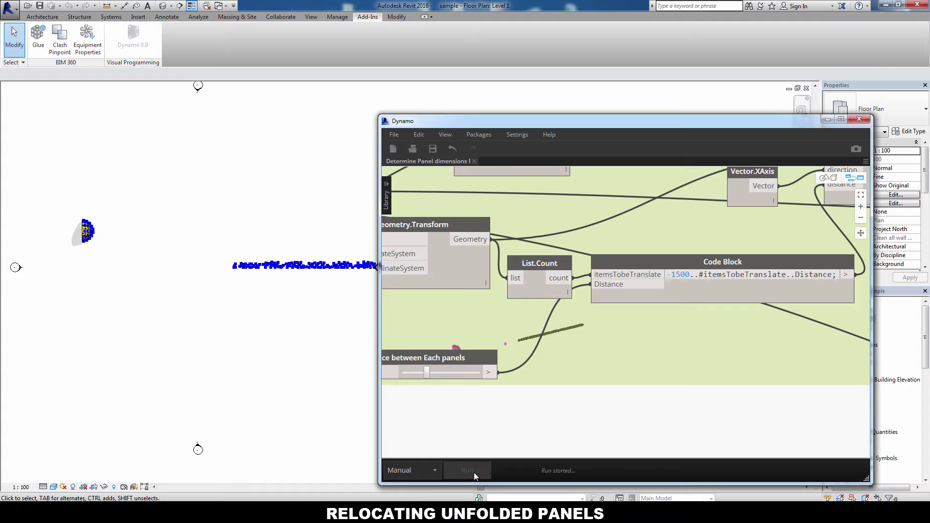
pyautogui.click(683, 276)
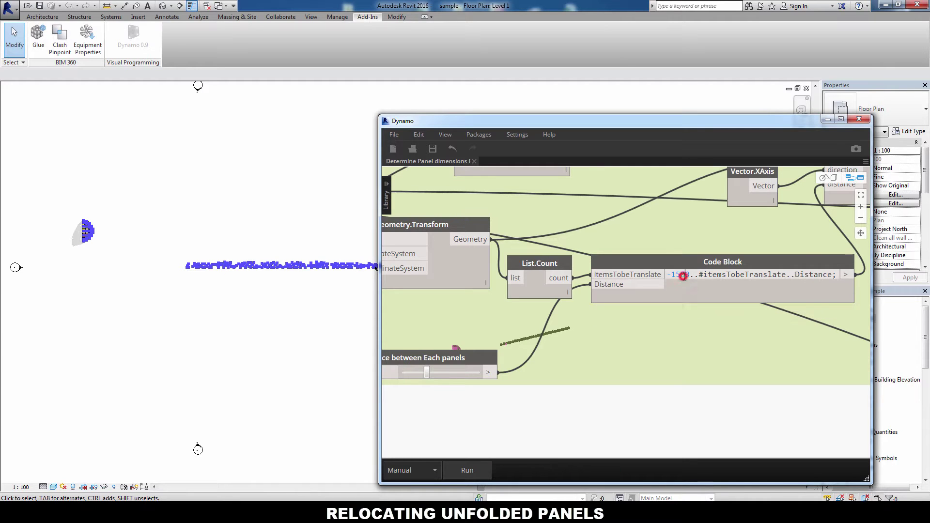
pyautogui.write('0')
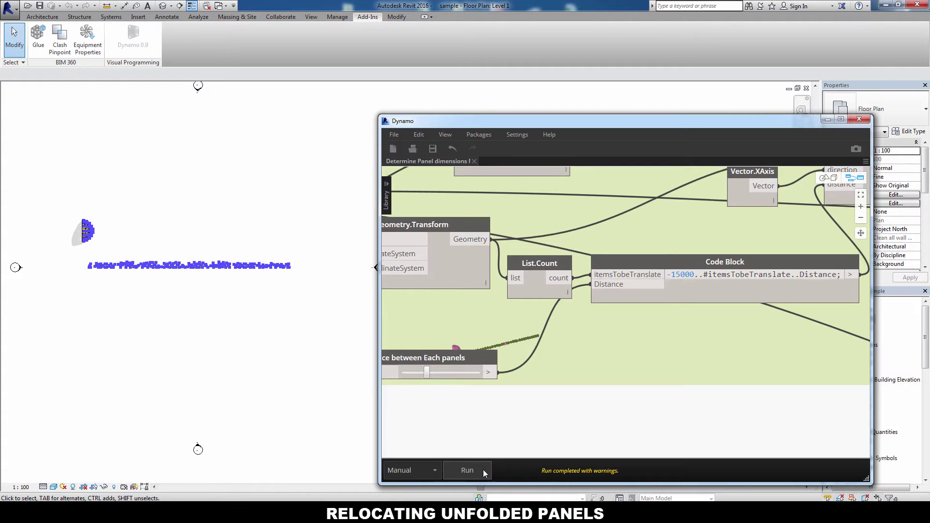
pyautogui.click(272, 370)
# - Pan and zoom the Revit plan to inspect the relocated, numbered panels
pyautogui.scroll(3, 154, 295)
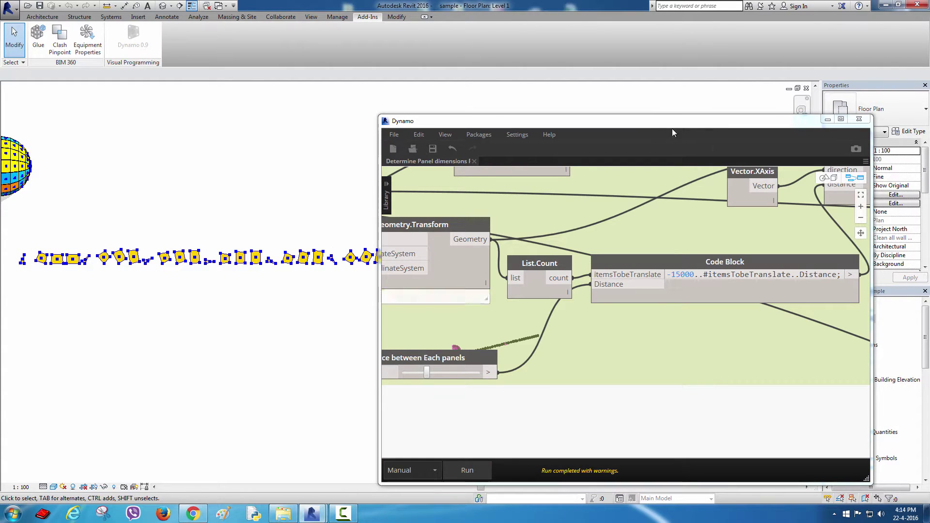
pyautogui.moveTo(664, 121); pyautogui.dragTo(769, 139)
pyautogui.moveTo(107, 305); pyautogui.dragTo(205, 303, button='middle')
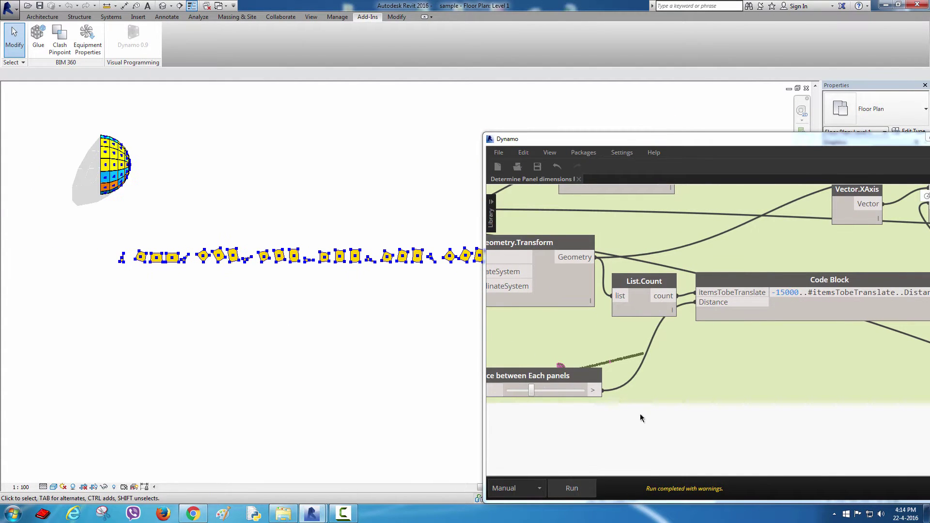
pyautogui.moveTo(685, 434); pyautogui.dragTo(597, 351, button='middle')
pyautogui.scroll(3, 252, 242)
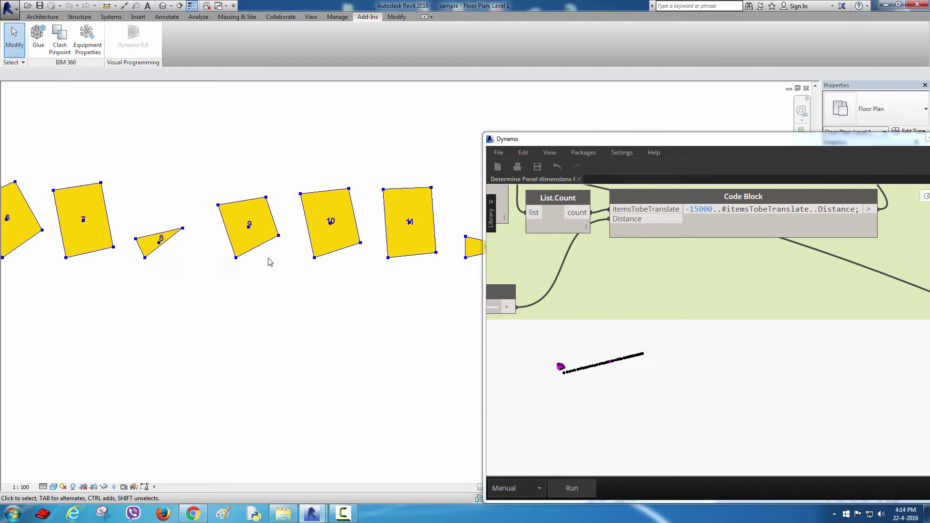
pyautogui.moveTo(339, 300); pyautogui.dragTo(185, 329, button='middle')
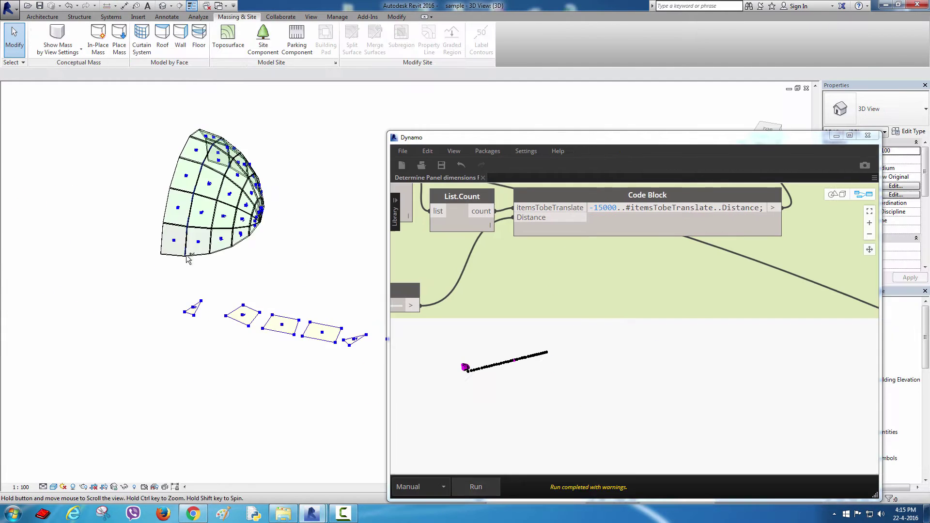
# - Zoom the 3D view toward the panels and minimize Dynamo
pyautogui.scroll(3, 192, 264)
pyautogui.scroll(2, 193, 266)
pyautogui.scroll(2, 275, 318)
pyautogui.moveTo(233, 276)
pyautogui.mouseDown(button='middle')
pyautogui.moveTo(183, 242)
pyautogui.moveTo(164, 245)
pyautogui.moveTo(180, 233)
pyautogui.mouseUp(button='middle')
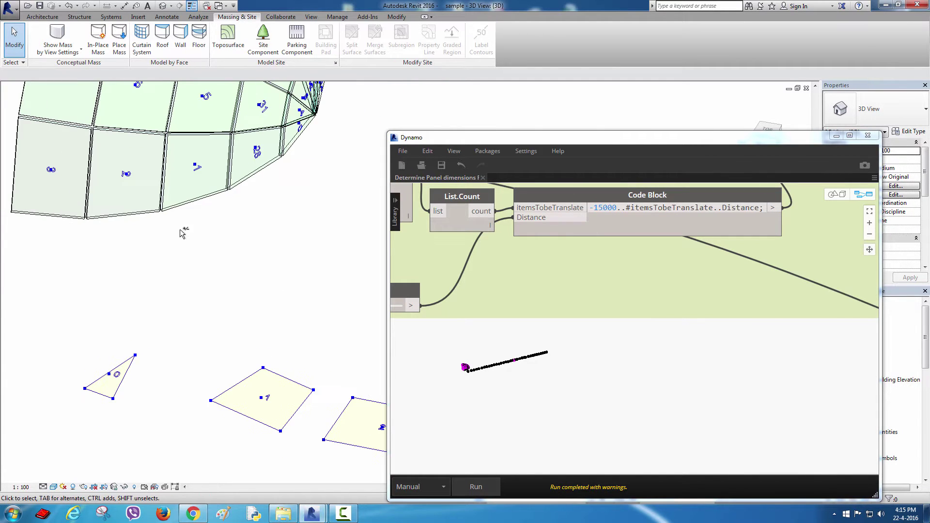
pyautogui.click(868, 135)
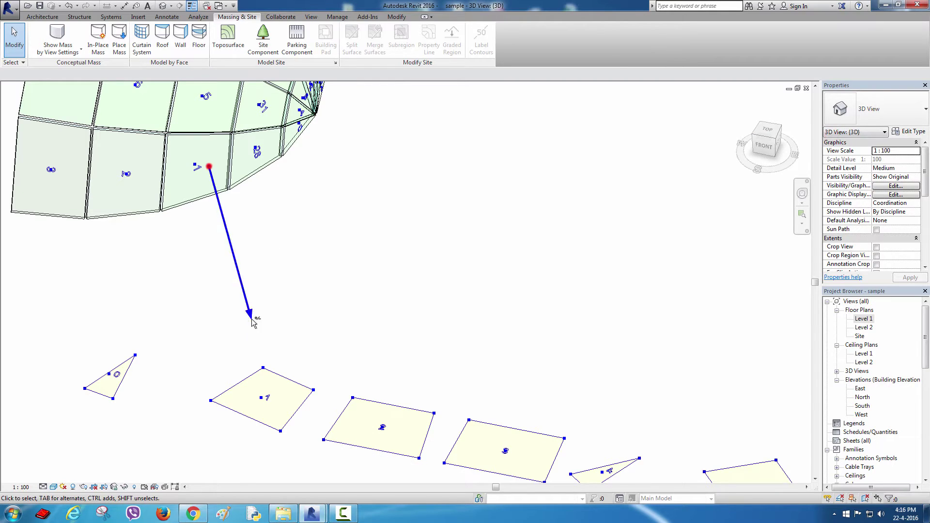
# - Match dome panels to their unfolded copies in 3D, then return to the Level 1 plan
pyautogui.moveTo(357, 386); pyautogui.dragTo(367, 416)
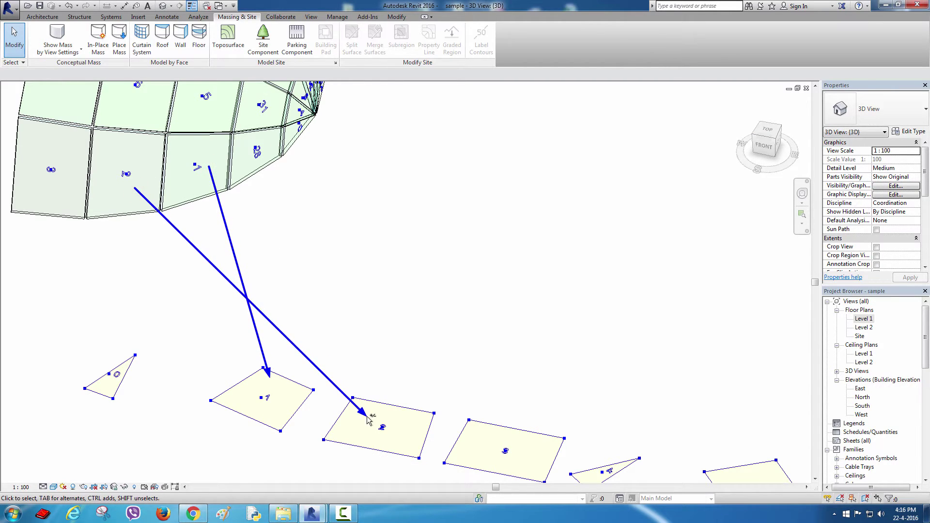
pyautogui.moveTo(56, 183); pyautogui.dragTo(467, 452)
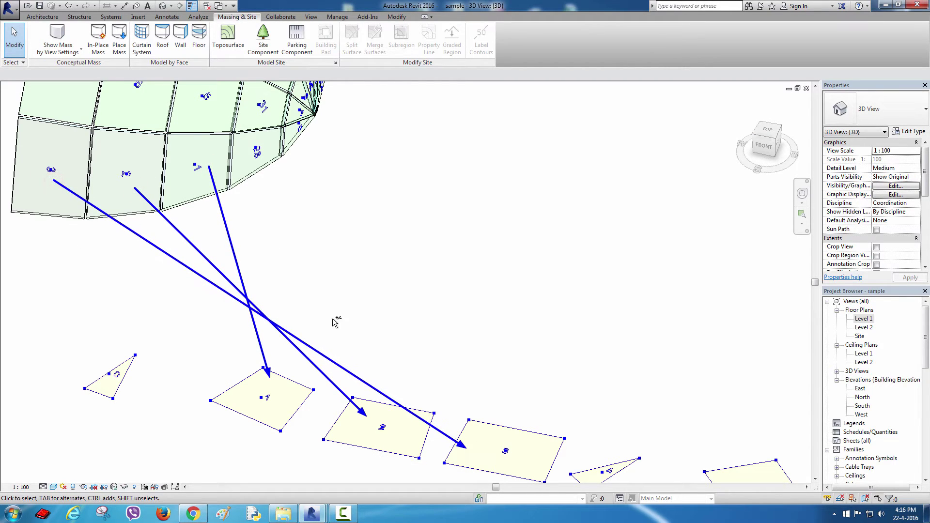
pyautogui.scroll(-3, 334, 323)
pyautogui.scroll(-3, 242, 305)
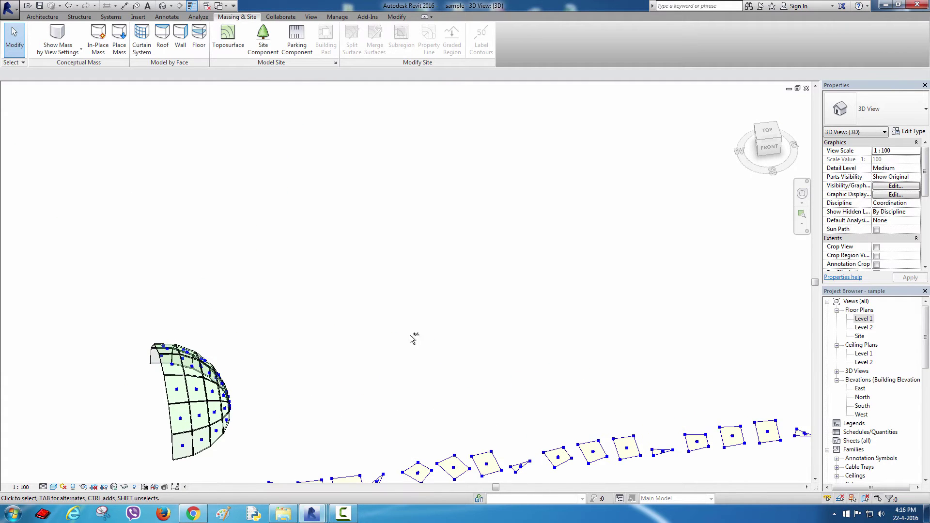
pyautogui.moveTo(329, 268)
pyautogui.keyDown('shift'); pyautogui.mouseDown(button='middle')
pyautogui.moveTo(544, 291)
pyautogui.moveTo(493, 297)
pyautogui.moveTo(511, 297)
pyautogui.mouseUp(button='middle'); pyautogui.keyUp('shift')
pyautogui.doubleClick(864, 318)
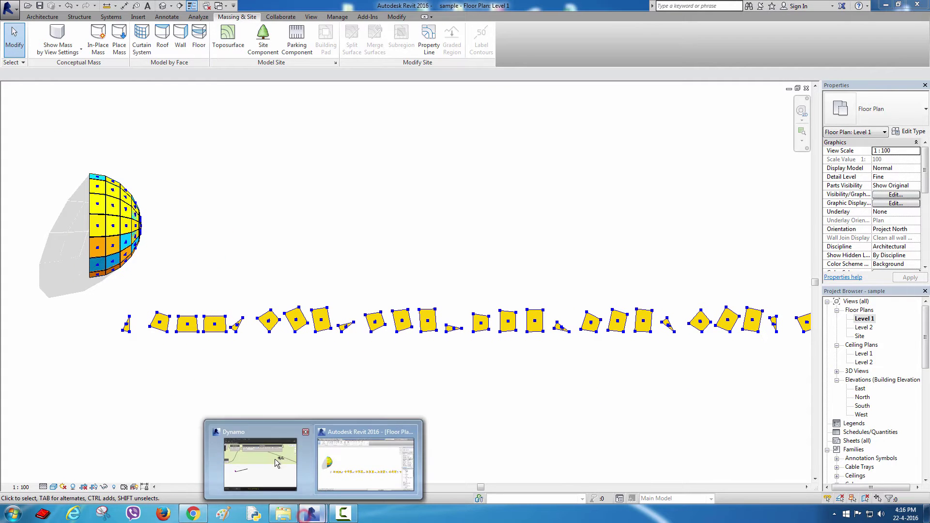
# - Wire Flatten's var[] and the Curve[] output into ModelCurve.ByCurve inputs in Dynamo
pyautogui.click(263, 461)
pyautogui.scroll(-3, 610, 354)
pyautogui.scroll(-2, 609, 354)
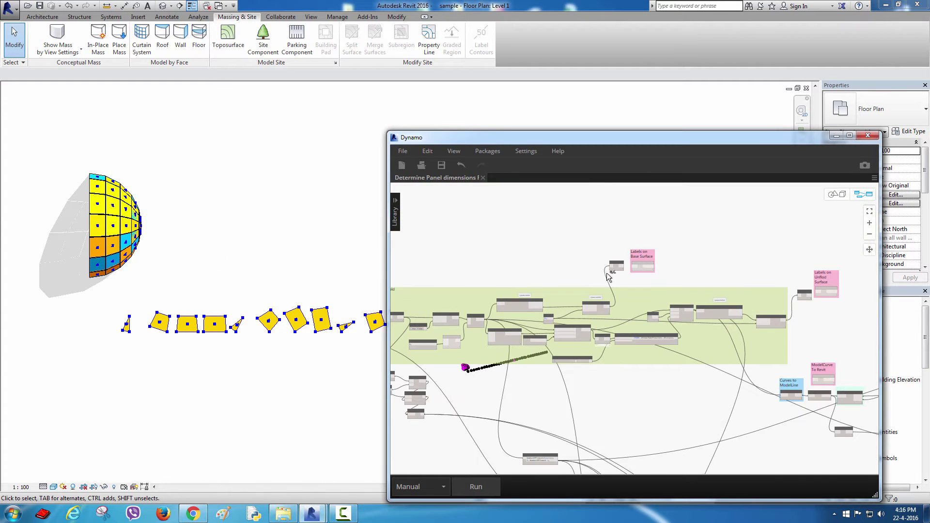
pyautogui.scroll(3, 612, 277)
pyautogui.scroll(2, 612, 285)
pyautogui.scroll(1, 612, 285)
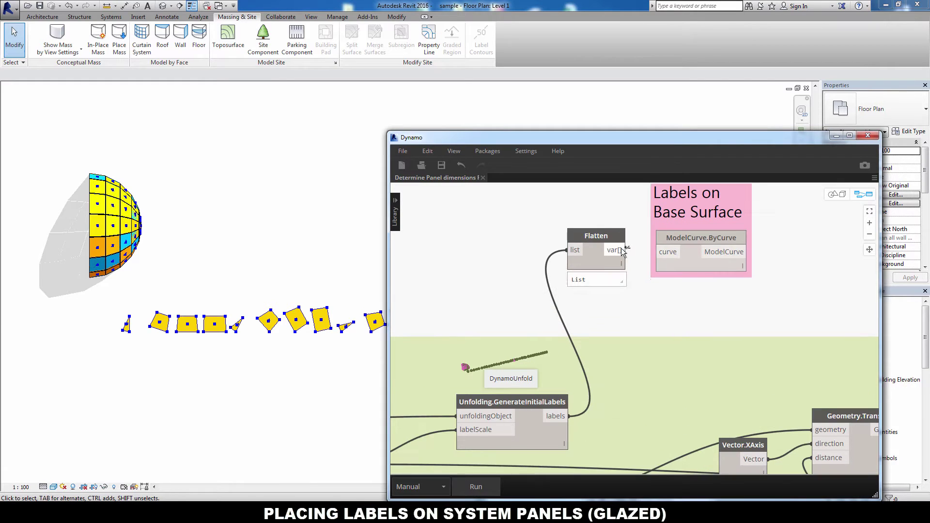
pyautogui.moveTo(623, 250); pyautogui.dragTo(656, 252)
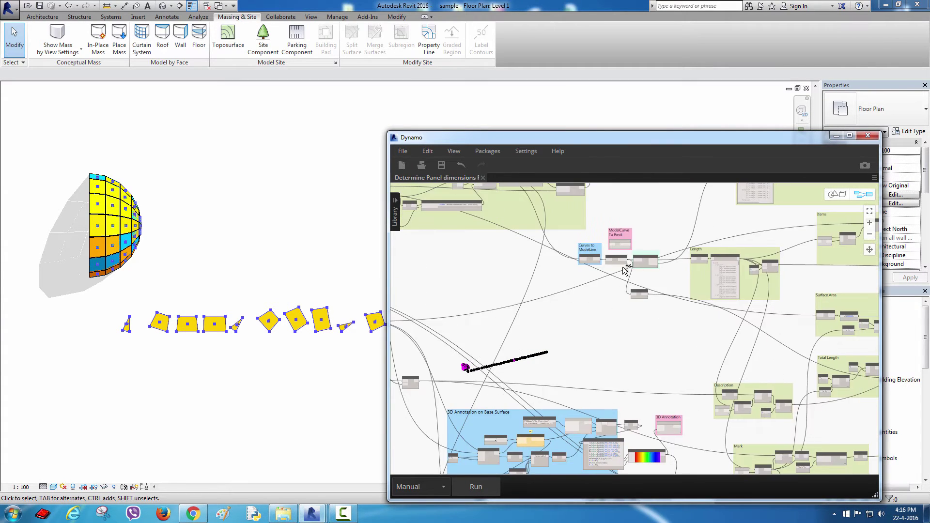
pyautogui.moveTo(597, 263); pyautogui.dragTo(635, 203)
pyautogui.scroll(-3, 568, 322)
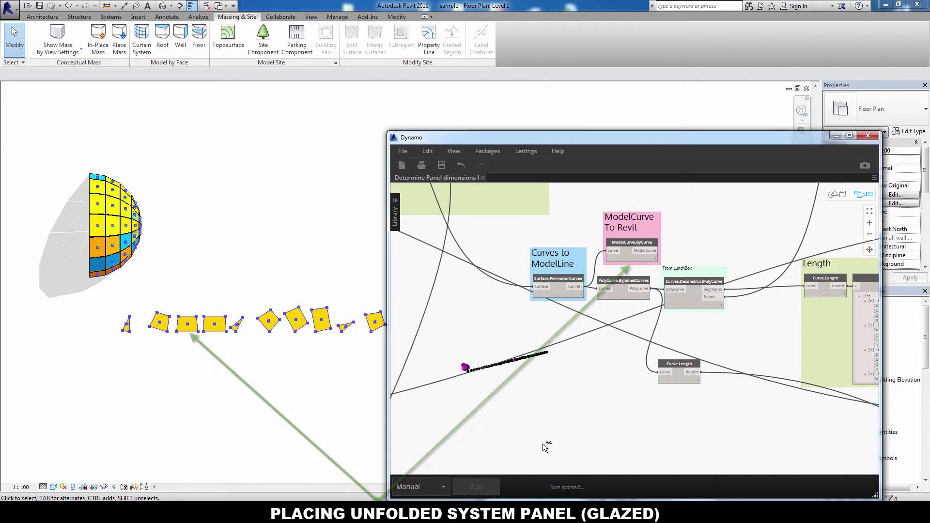
pyautogui.scroll(-3, 572, 339)
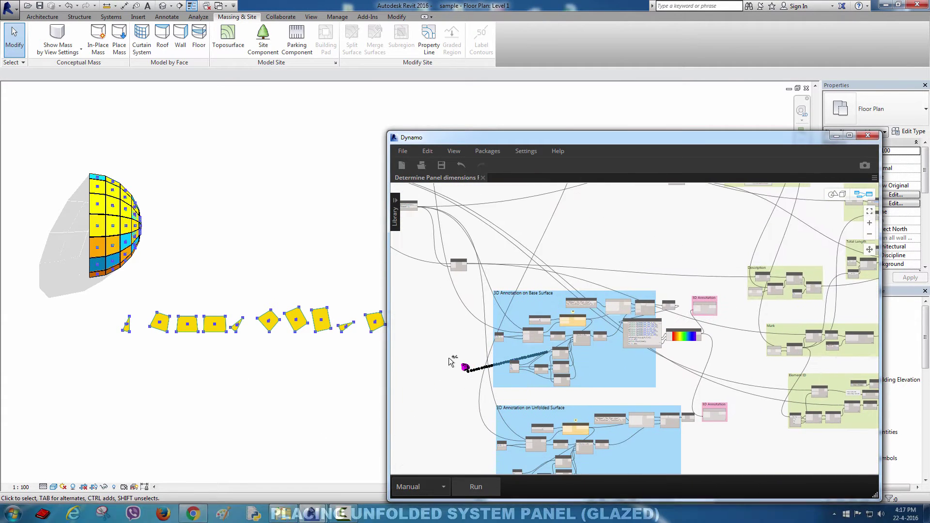
pyautogui.scroll(2, 612, 286)
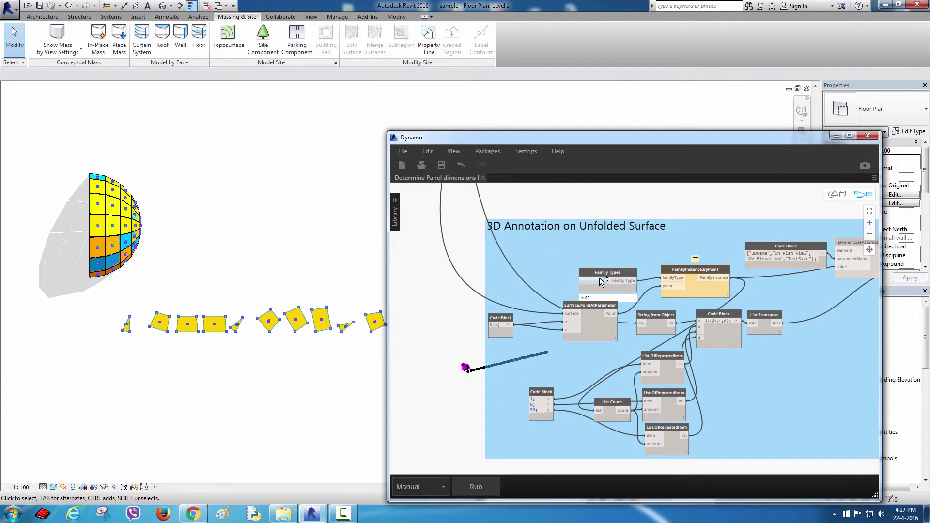
# - Choose the 3DName:3DName annotation family in Dynamo's Family Types node
pyautogui.click(602, 280)
pyautogui.click(599, 288)
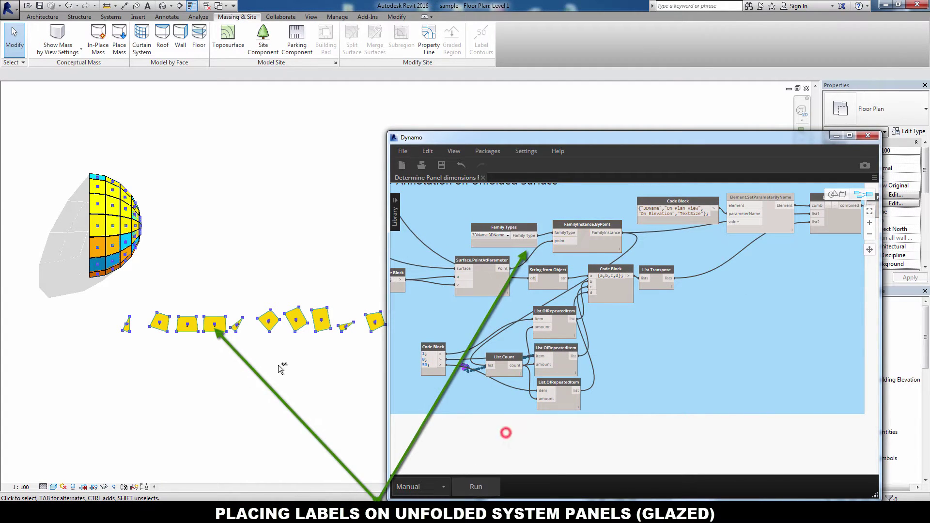
pyautogui.scroll(1, 280, 368)
pyautogui.scroll(2, 290, 358)
pyautogui.scroll(2, 325, 341)
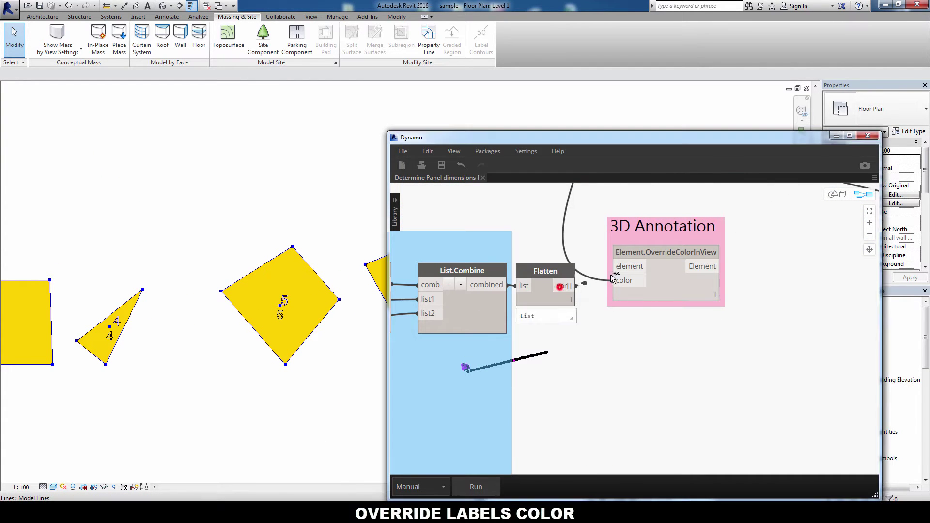
# - Feed Flatten into Element.OverrideColorInView and run the graph to recolour the panel labels
pyautogui.click(613, 266)
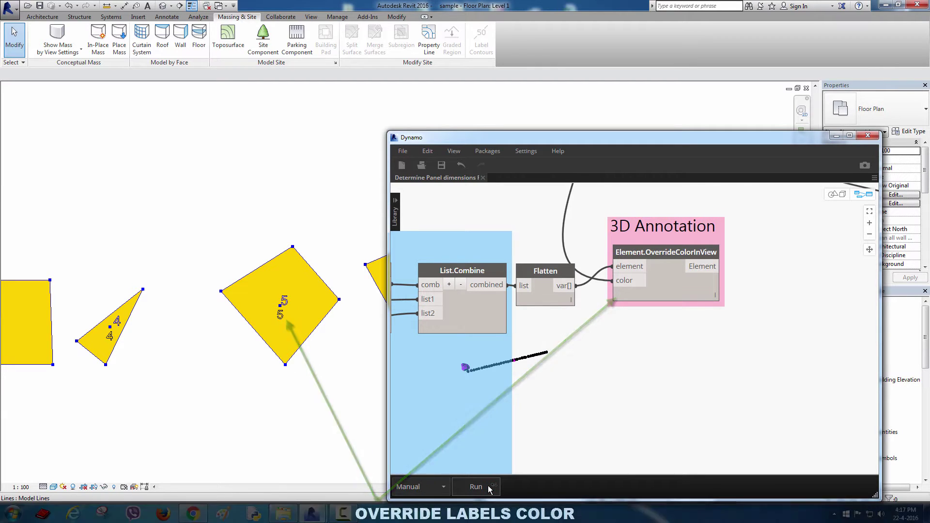
pyautogui.click(489, 488)
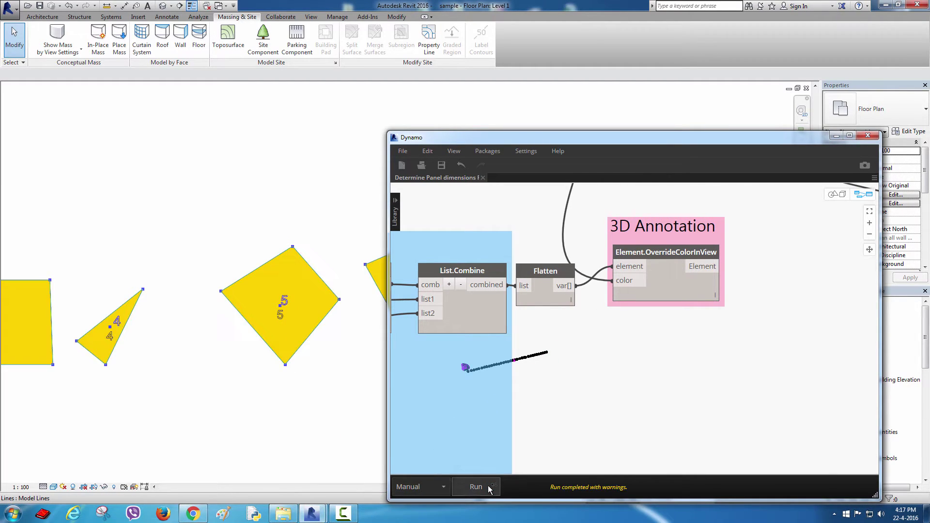
pyautogui.scroll(-5, 654, 398)
pyautogui.moveTo(649, 394); pyautogui.dragTo(658, 343, button='middle')
# - Copy the full path of Curtain_ScheduleWithoutID.xlsx from the Schedule(Excel) folder
pyautogui.scroll(4, 658, 343)
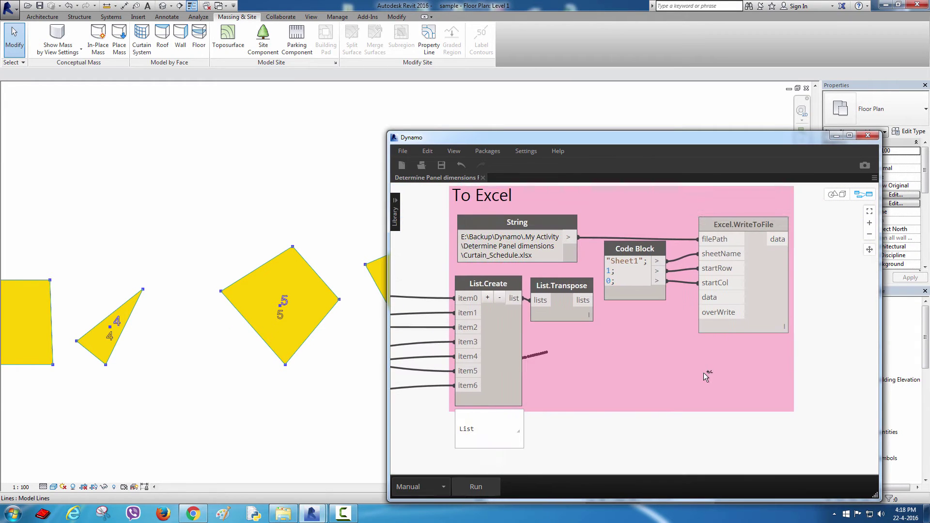
pyautogui.click(287, 514)
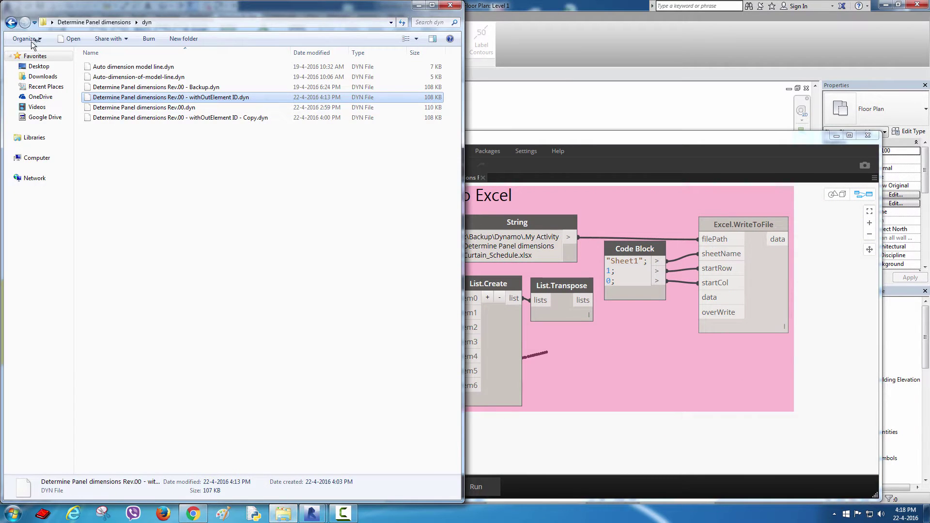
pyautogui.click(70, 22)
pyautogui.doubleClick(103, 88)
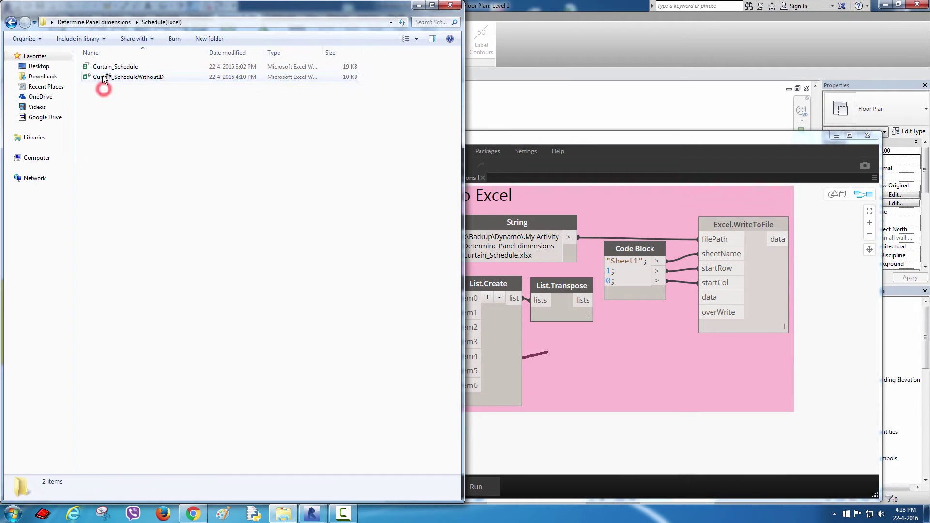
pyautogui.rightClick(104, 78)
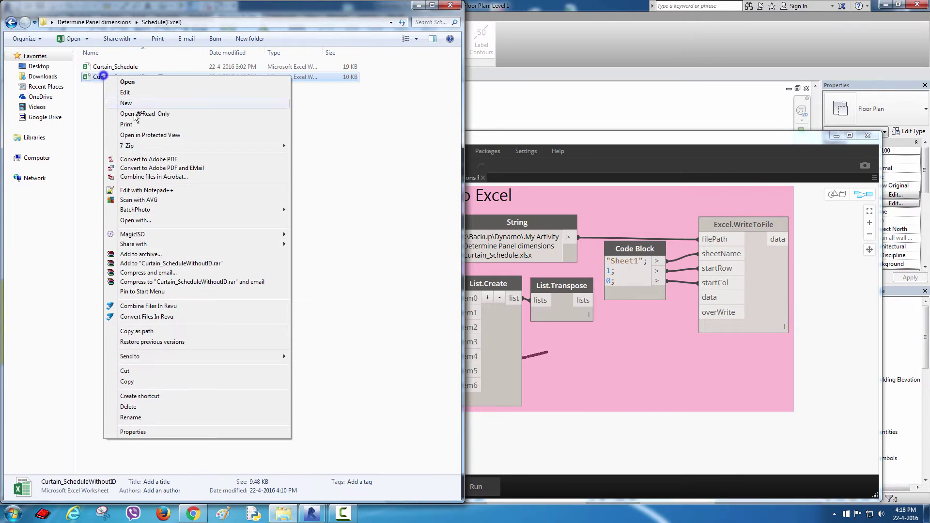
pyautogui.click(149, 333)
# - Replace Dynamo's export path with Curtain_ScheduleWithoutID.xlsx and open that workbook in Excel
pyautogui.click(538, 250)
pyautogui.hotkey('ctrl', 'a')
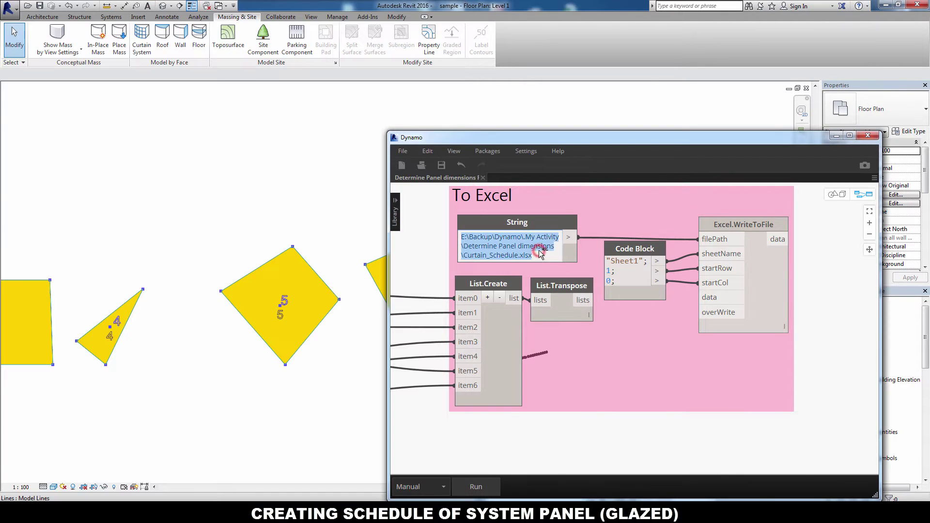
pyautogui.write('"C:\\Users\\Lingkon.LEADS\\Desktop\\Determine Panel dimensions\\Schedule(Excel)\\Curtain_ScheduleWithoutID.xlsx"')
pyautogui.moveTo(583, 301)
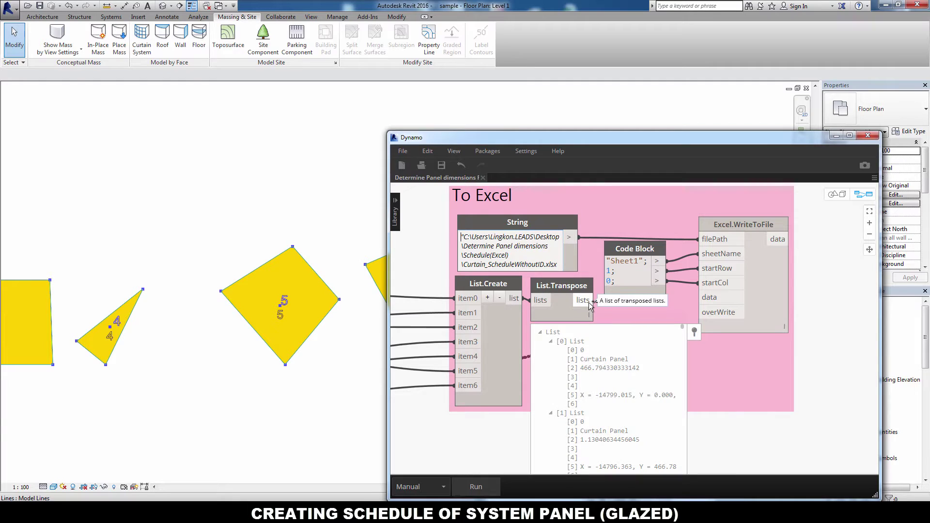
pyautogui.click(825, 281)
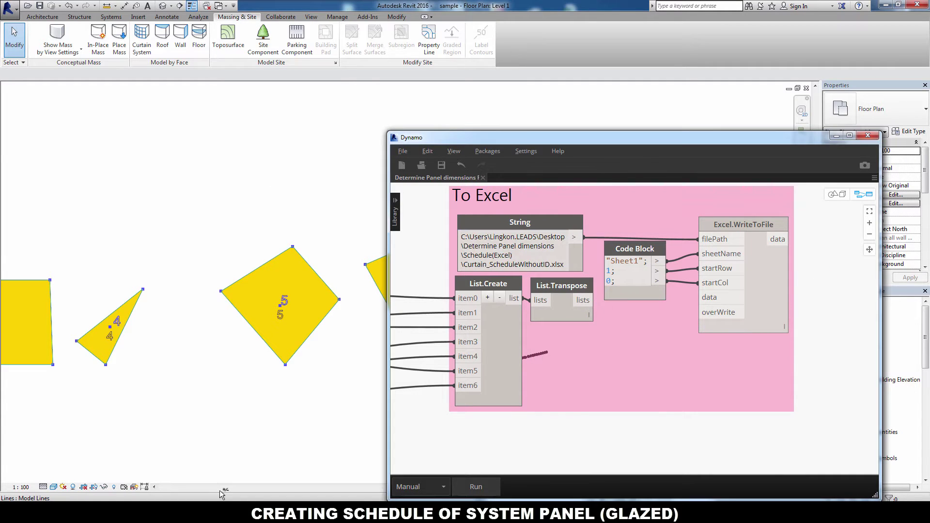
pyautogui.doubleClick(121, 87)
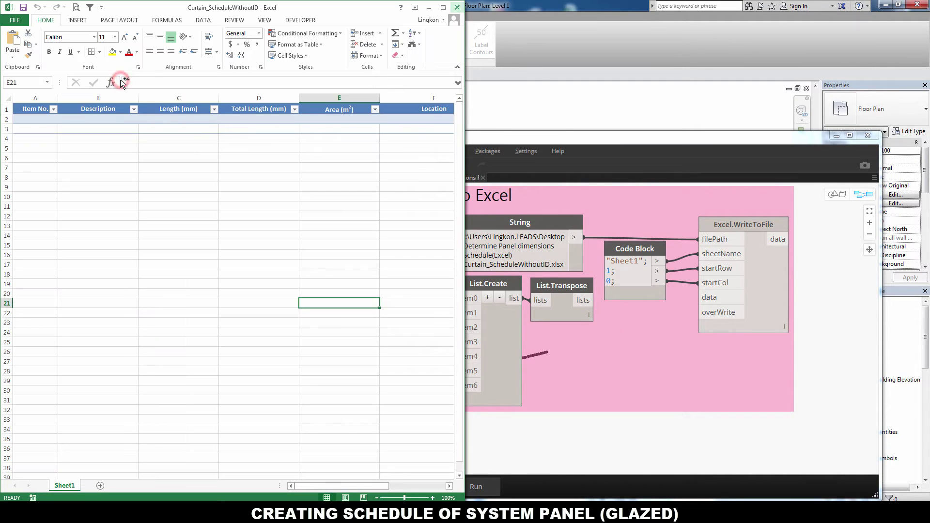
# - Dock Dynamo beside Excel, wire List.Transpose into Excel.WriteToFile data and run the export
pyautogui.click(523, 4)
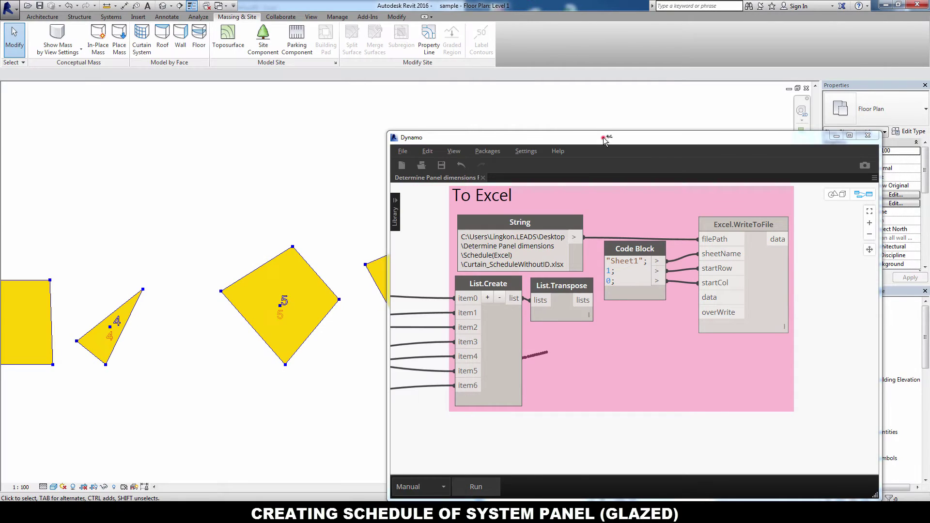
pyautogui.moveTo(604, 139); pyautogui.dragTo(929, 141)
pyautogui.click(312, 4)
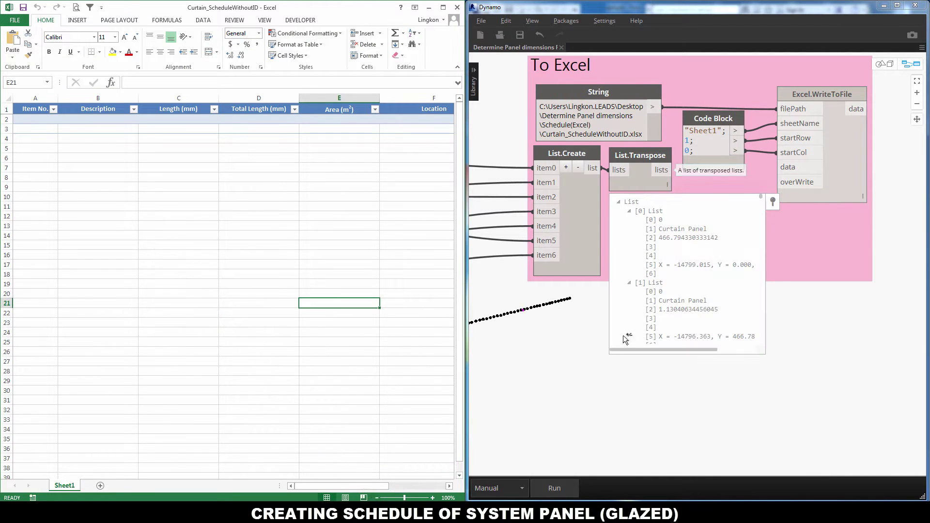
pyautogui.click(662, 170)
pyautogui.click(786, 167)
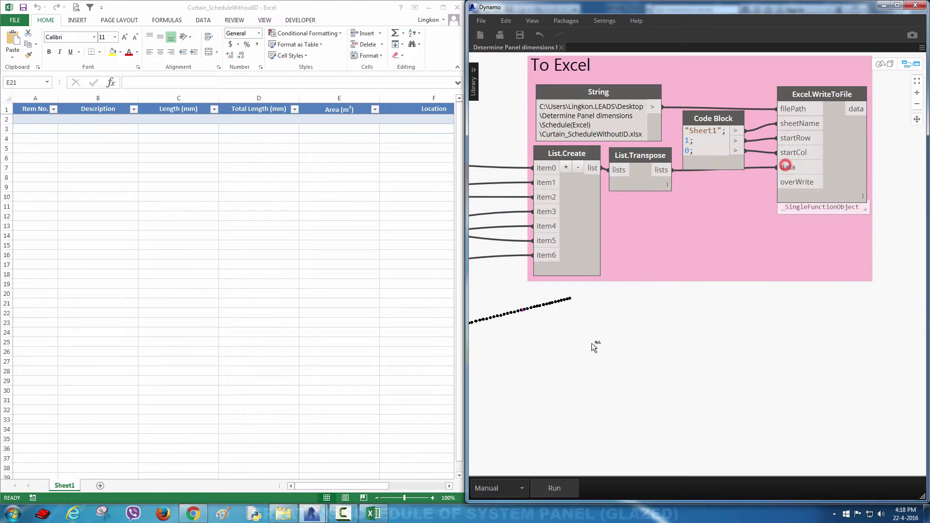
pyautogui.click(555, 488)
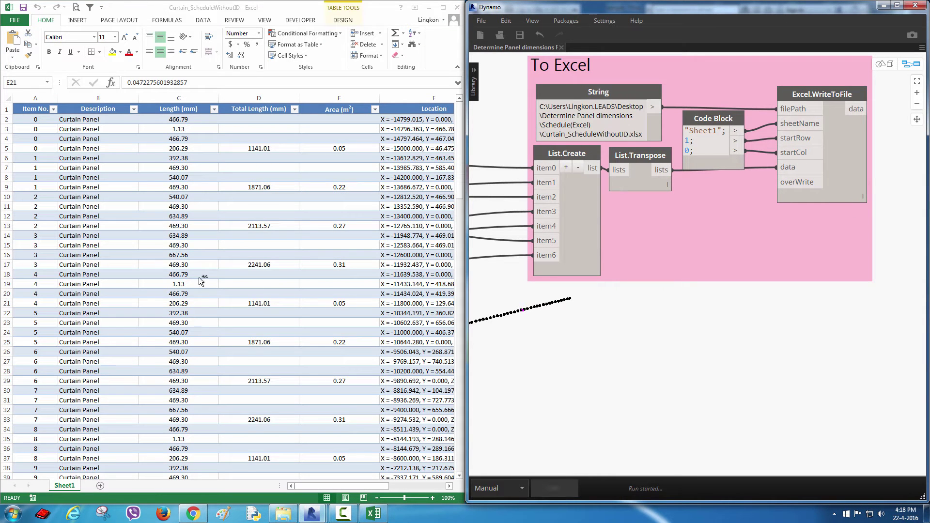
# - Review the exported panel rows, then save and close the panel dimensions graph
pyautogui.scroll(-10, 198, 281)
pyautogui.scroll(-10, 199, 280)
pyautogui.scroll(5, 198, 277)
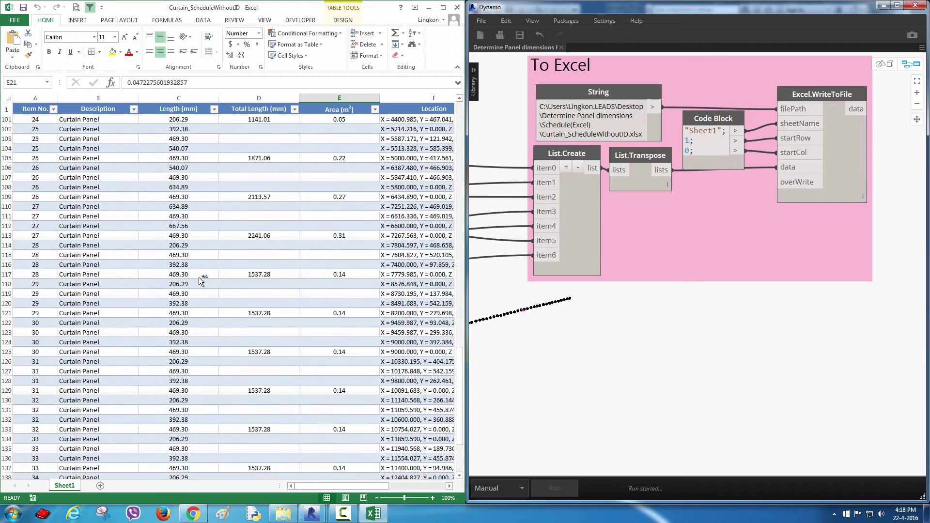
pyautogui.scroll(8, 312, 210)
pyautogui.scroll(7, 312, 210)
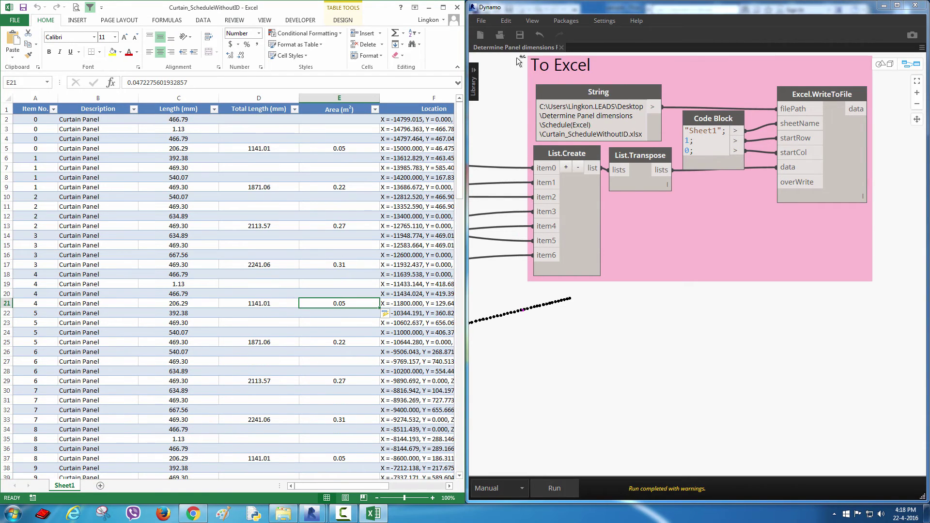
pyautogui.click(520, 36)
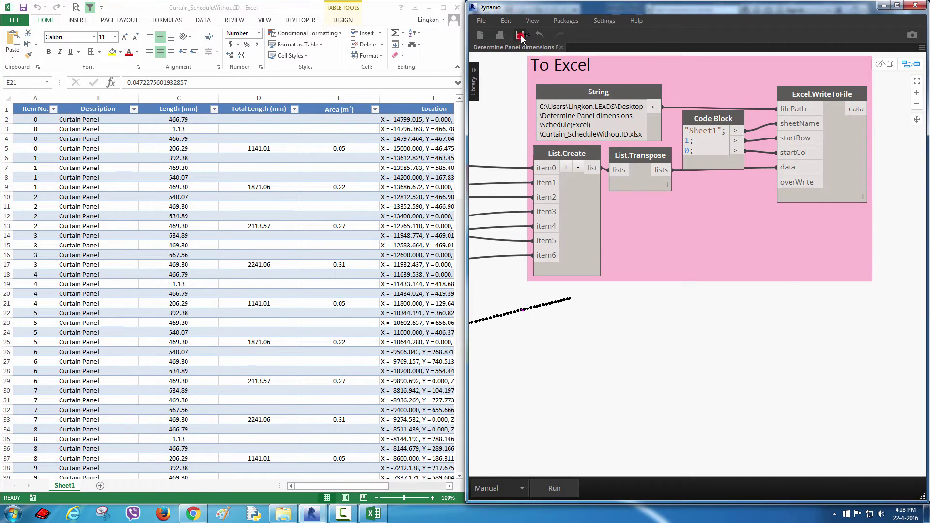
pyautogui.click(562, 47)
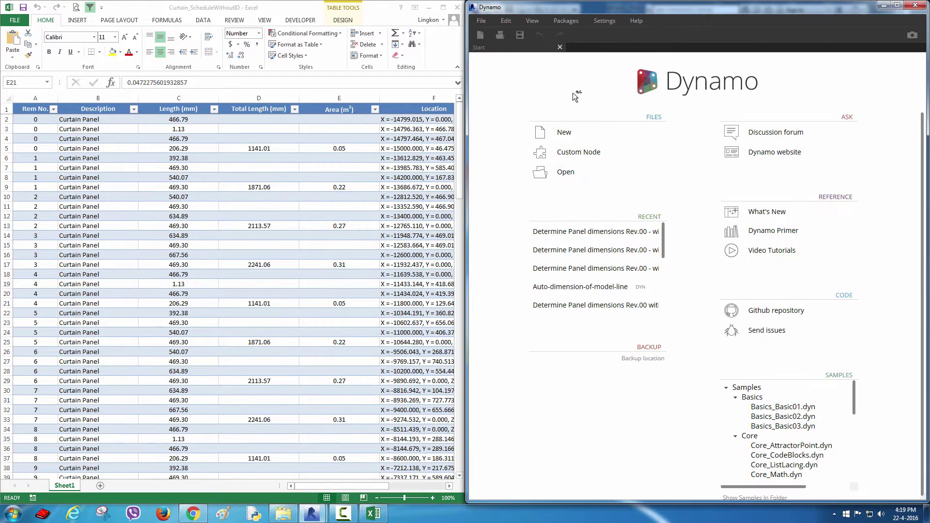
# - Close Dynamo and scroll the Excel schedule to row 141 to find the last item, 34
pyautogui.click(916, 6)
pyautogui.scroll(-3, 597, 222)
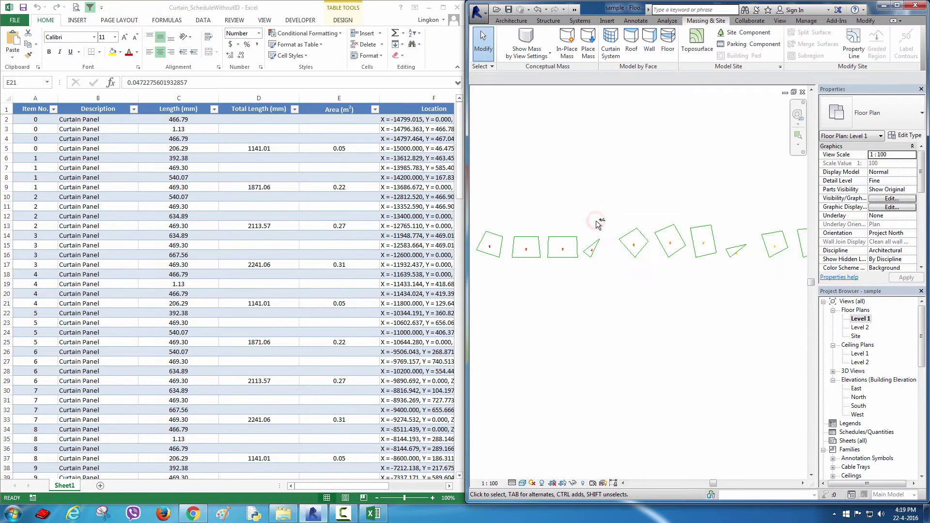
pyautogui.moveTo(598, 222)
pyautogui.mouseDown(button='middle')
pyautogui.moveTo(571, 238)
pyautogui.moveTo(570, 186)
pyautogui.mouseUp(button='middle')
pyautogui.scroll(3, 570, 239)
pyautogui.scroll(2, 666, 138)
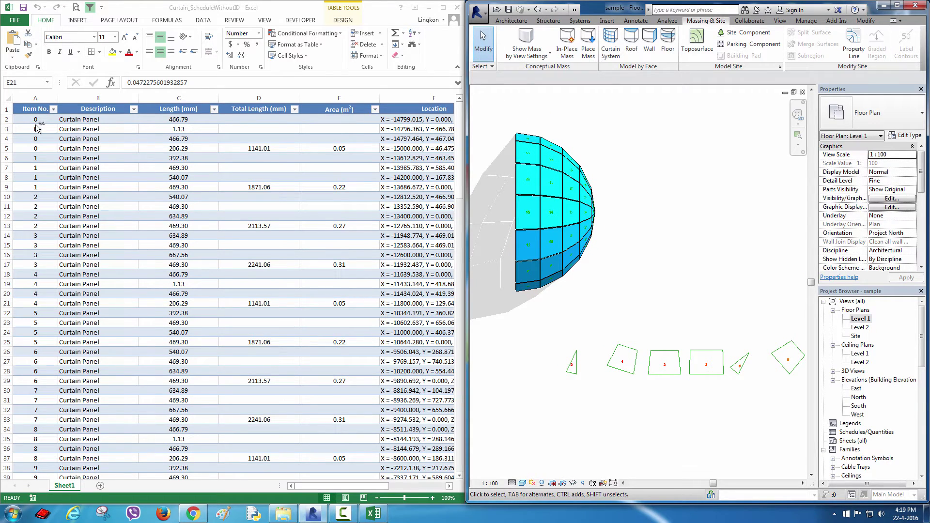
pyautogui.scroll(-13, 62, 175)
pyautogui.scroll(-13, 66, 175)
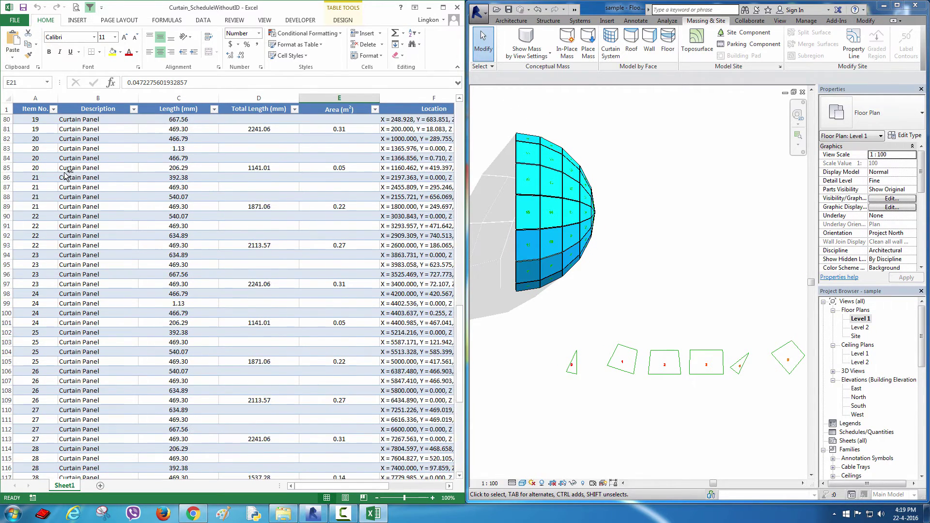
pyautogui.scroll(-7, 65, 175)
pyautogui.scroll(-6, 68, 180)
pyautogui.click(36, 333)
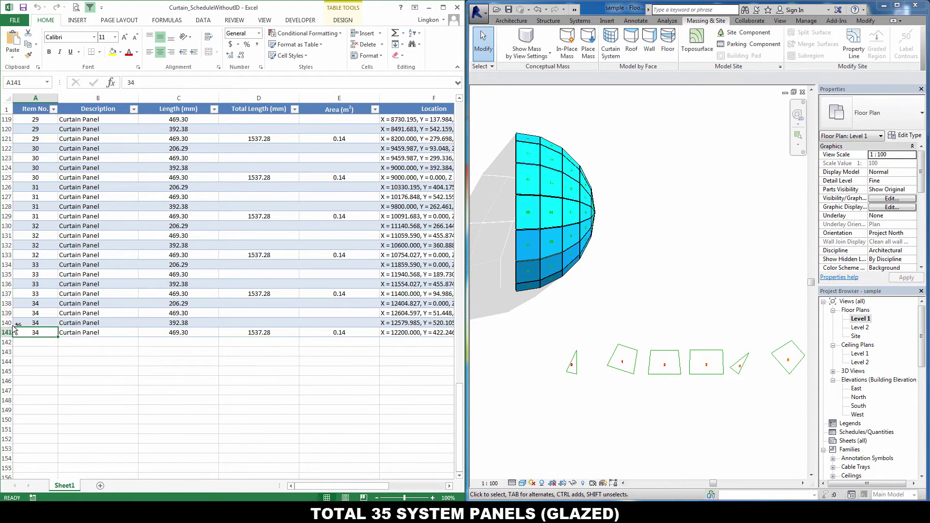
pyautogui.moveTo(8, 328); pyautogui.dragTo(58, 343)
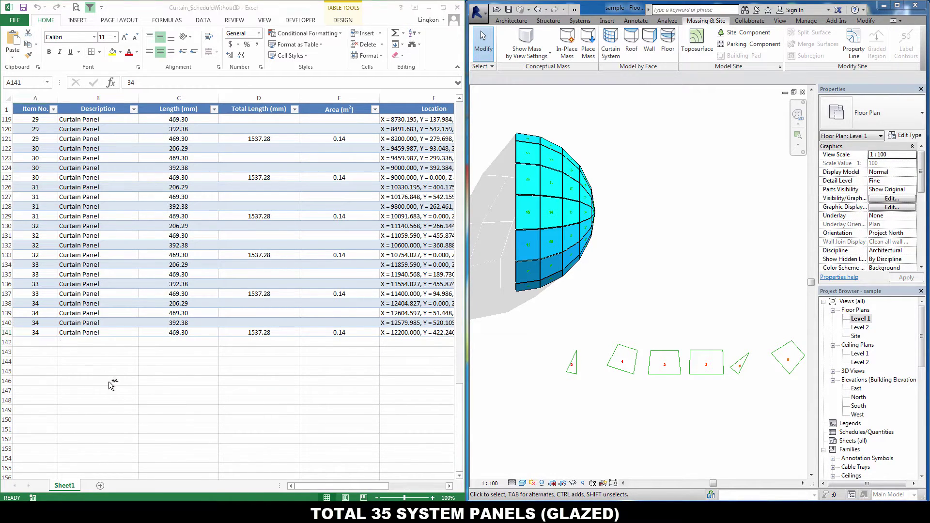
# - Window-select the dome's curtain elements in Revit and open the selection Filter
pyautogui.click(667, 212)
pyautogui.moveTo(484, 107); pyautogui.dragTo(654, 319)
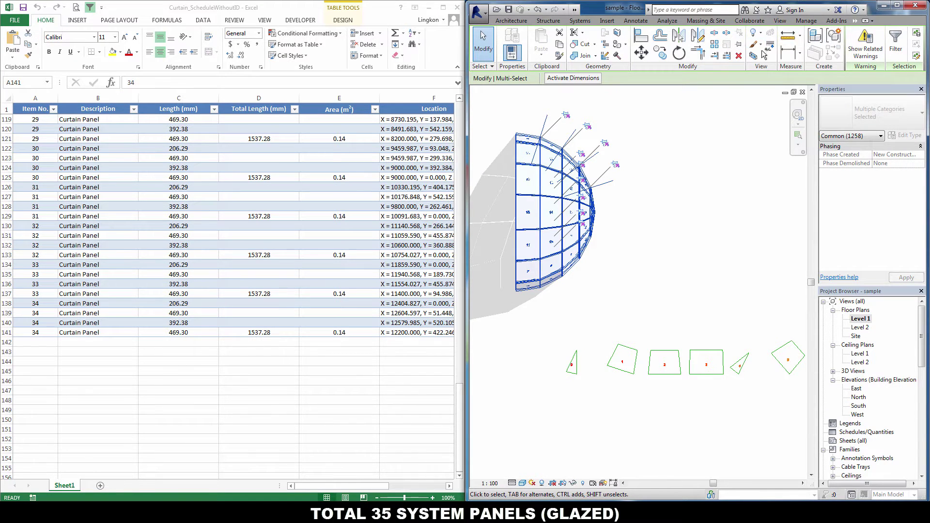
pyautogui.click(895, 44)
# - Check None to read the 35 curtain panels, then return Excel to the schedule's first row
pyautogui.click(568, 122)
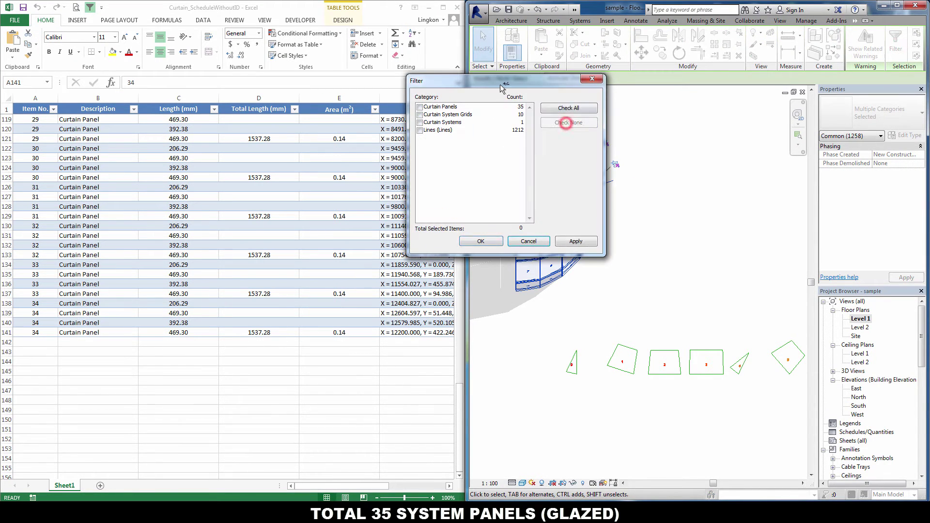
pyautogui.moveTo(496, 85); pyautogui.dragTo(735, 119)
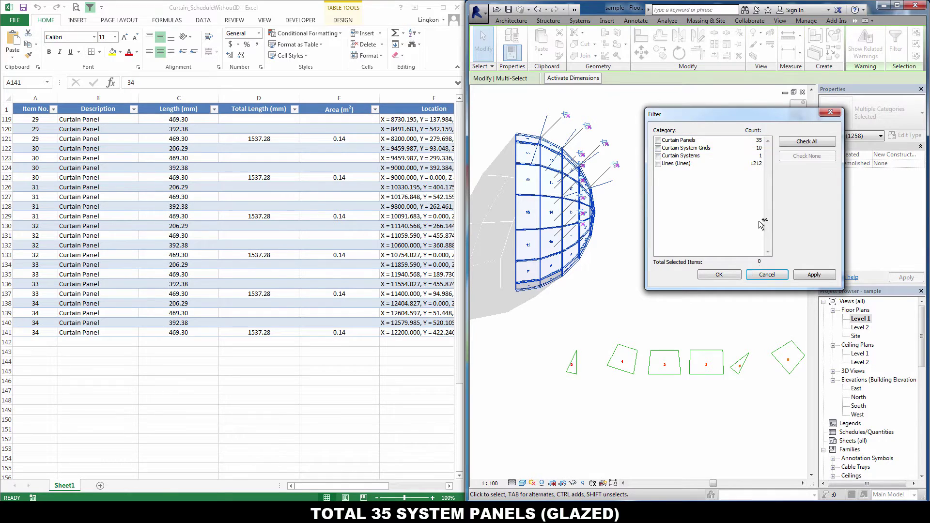
pyautogui.click(759, 275)
pyautogui.click(11, 330)
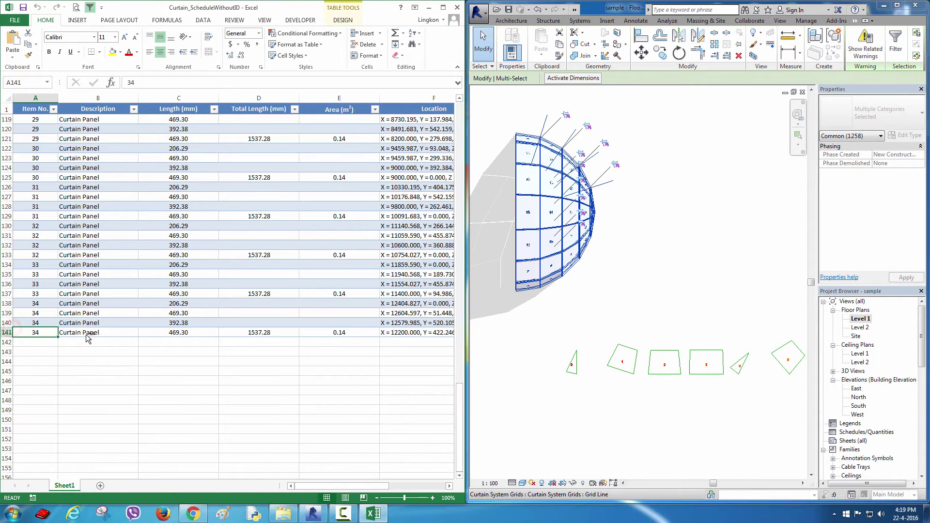
pyautogui.hotkey('ctrl', 'Up')
pyautogui.press('Down')
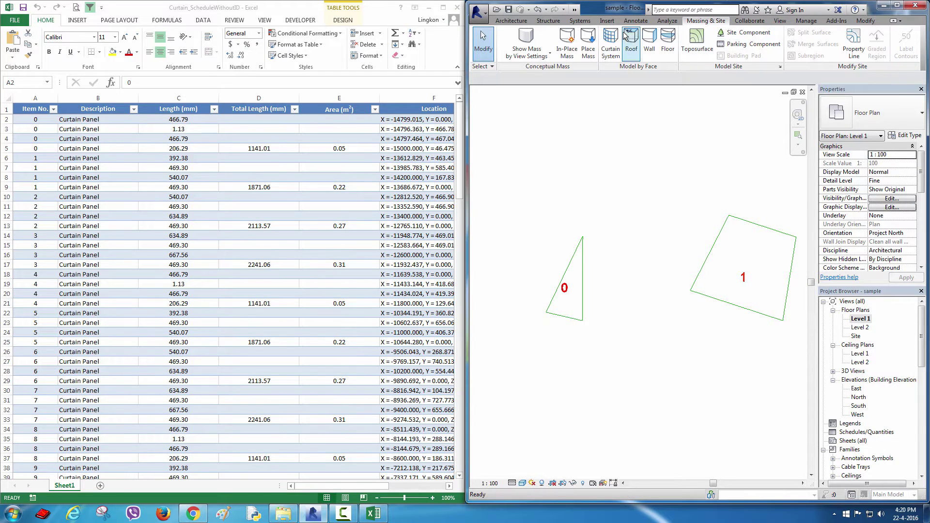
pyautogui.click(332, 6)
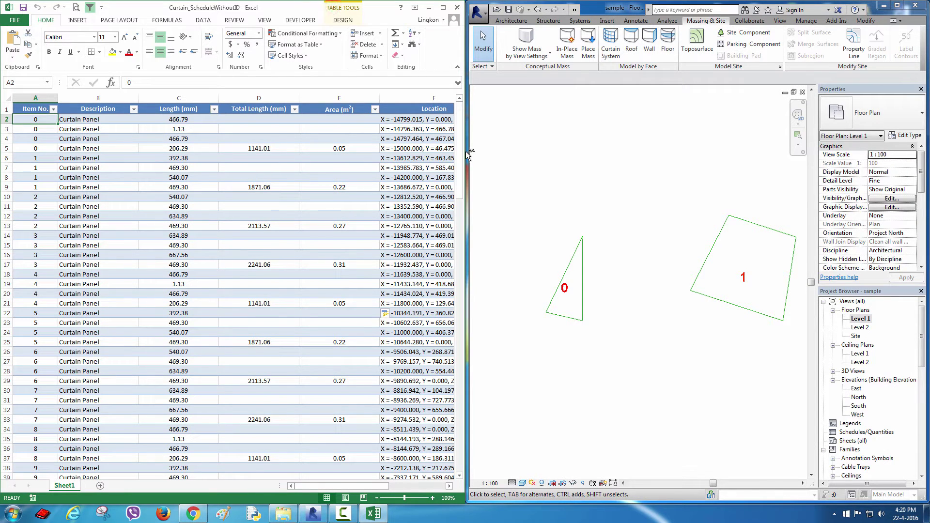
# - Select curtain panel 3 in the default 3D view and read its 0.305 m² area
pyautogui.click(599, 376)
pyautogui.scroll(-2, 600, 376)
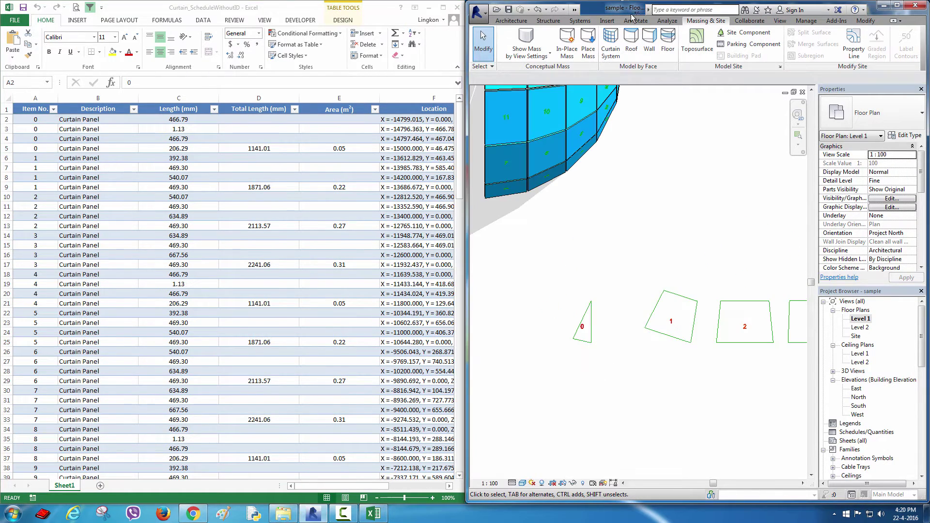
pyautogui.click(575, 9)
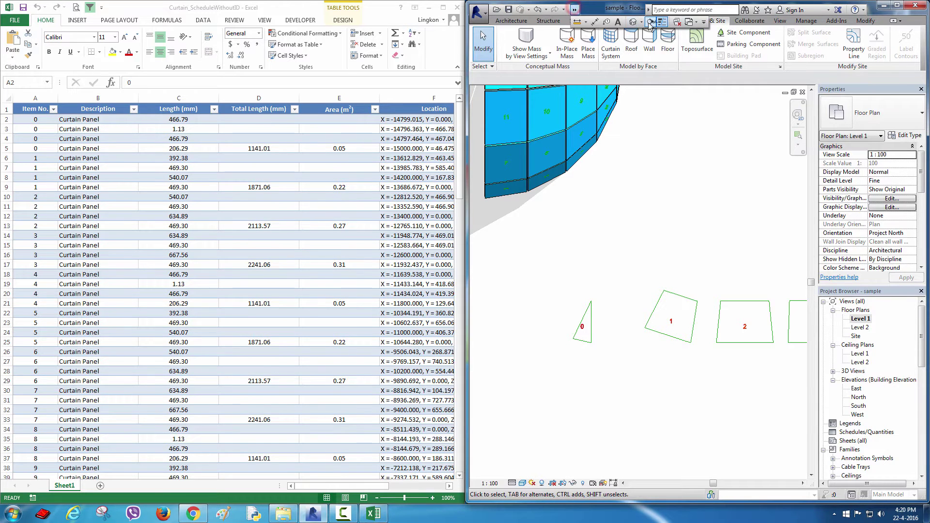
pyautogui.scroll(5, 641, 331)
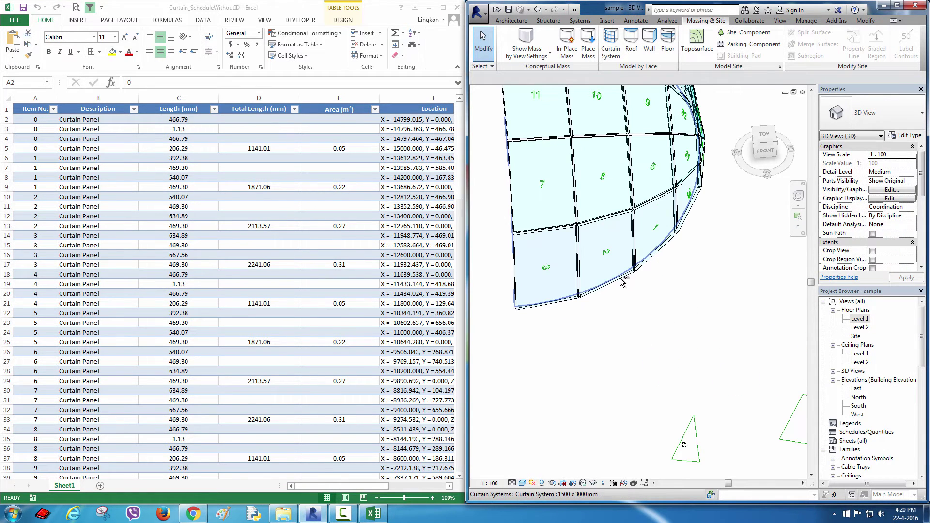
pyautogui.click(555, 236)
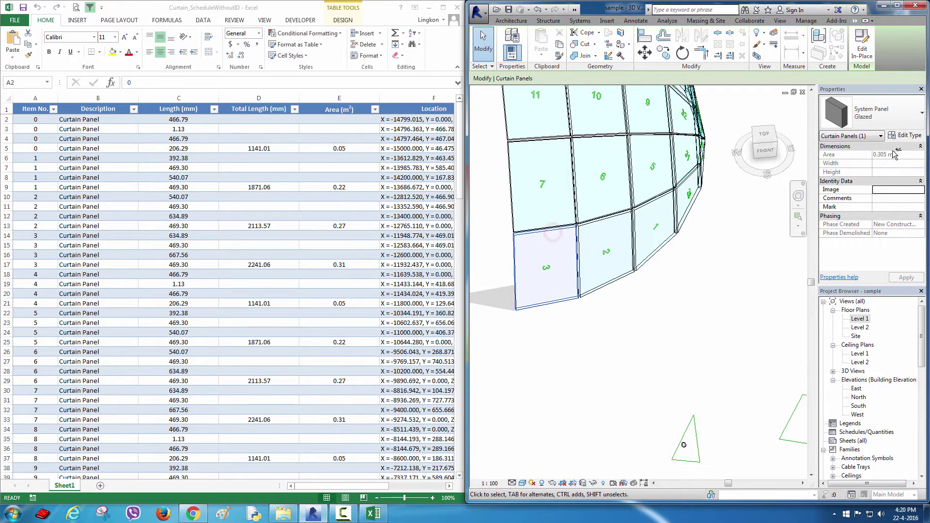
pyautogui.moveTo(864, 145); pyautogui.dragTo(909, 160)
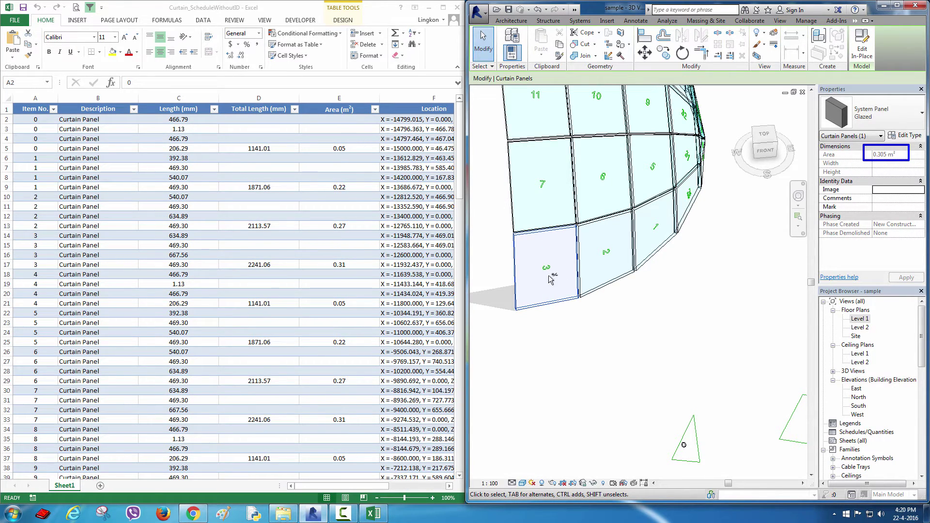
# - Filter the schedule's Item No. column to show only item 3
pyautogui.click(53, 109)
pyautogui.moveTo(34, 179)
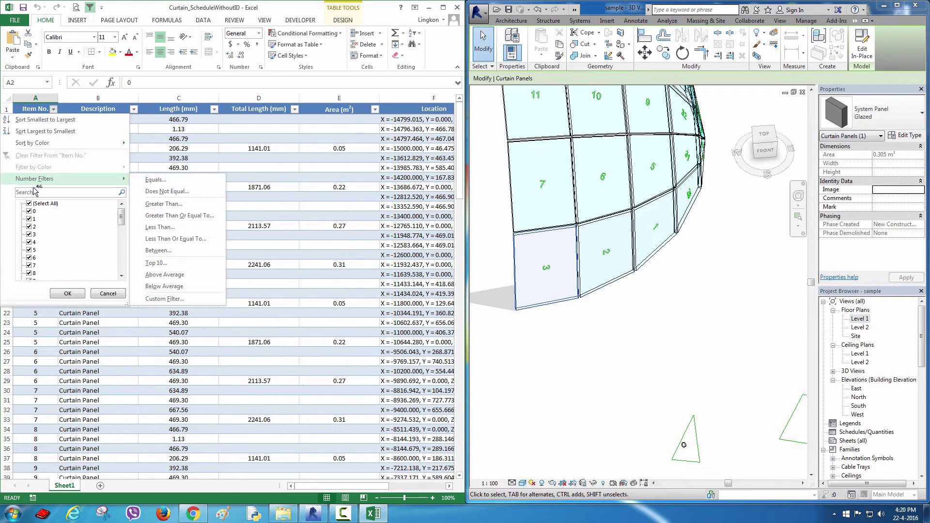
pyautogui.click(30, 204)
pyautogui.click(29, 234)
pyautogui.click(70, 293)
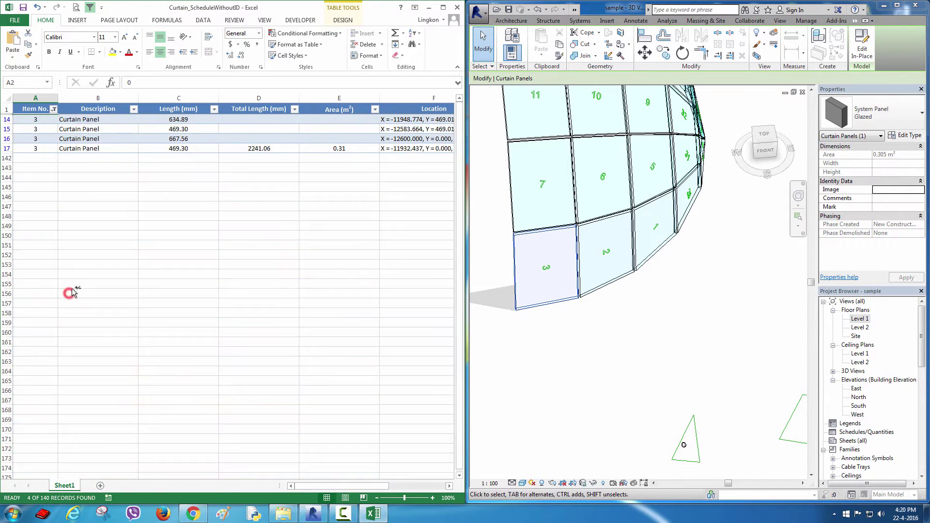
pyautogui.click(290, 265)
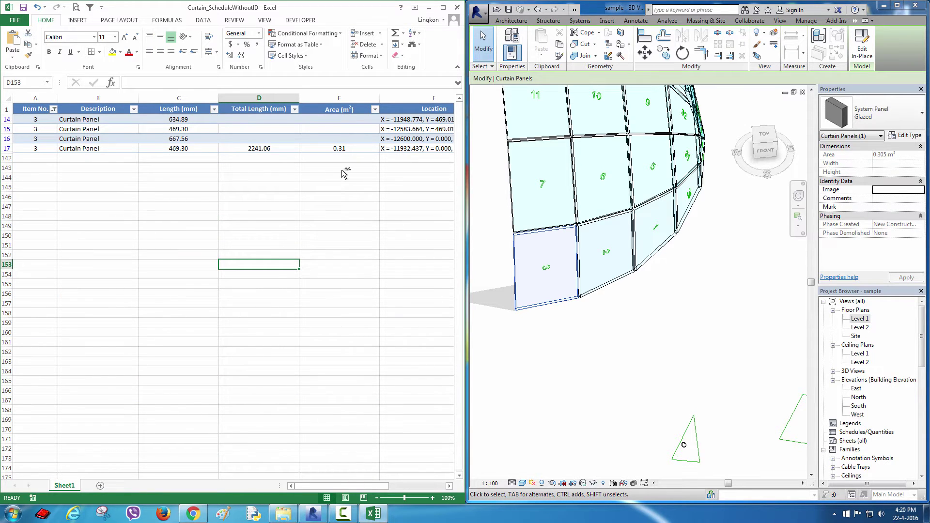
# - Select item 3's lengths in C14:C17 to see their 2241.06 total
pyautogui.moveTo(351, 150); pyautogui.dragTo(871, 155)
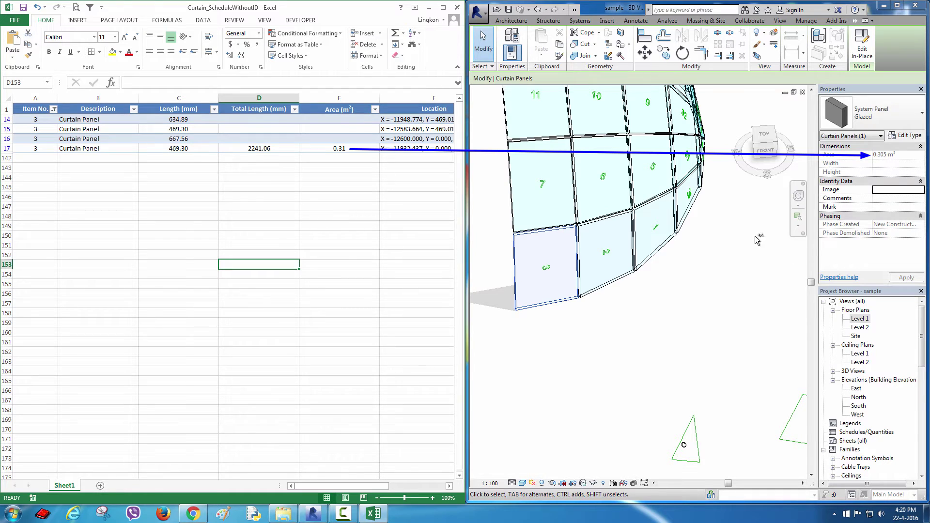
pyautogui.moveTo(178, 122); pyautogui.dragTo(180, 148)
pyautogui.scroll(5, 630, 368)
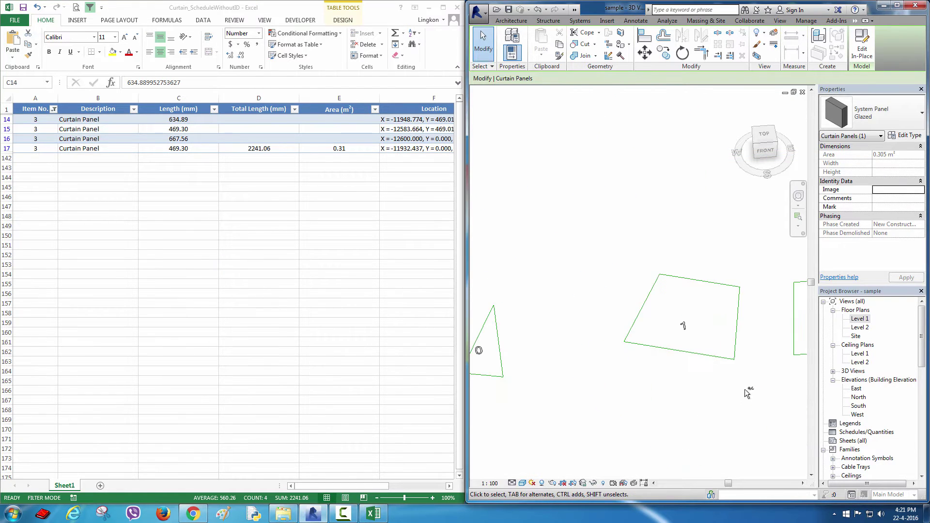
pyautogui.press('Escape')
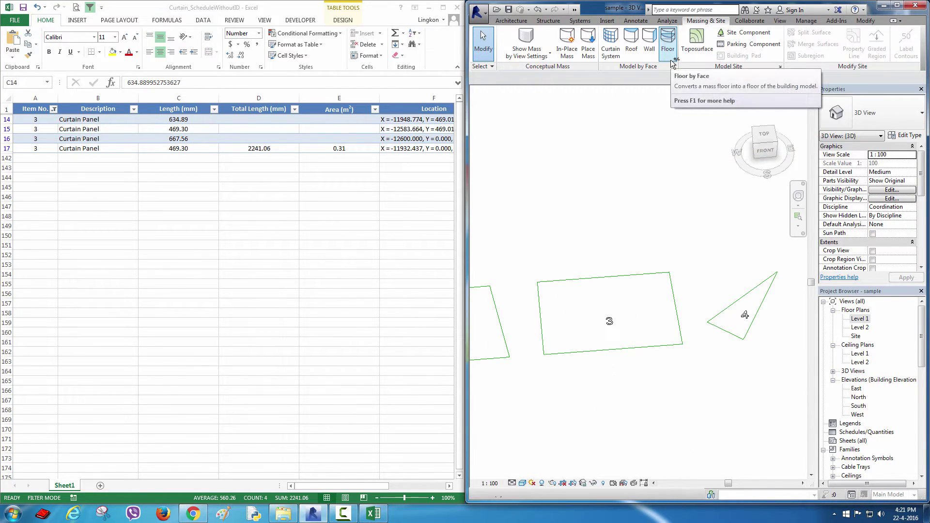
# - On the Level 1 plan, dimension panel 3's left edge as 469
pyautogui.press('d')
pyautogui.press('i')
pyautogui.doubleClick(860, 318)
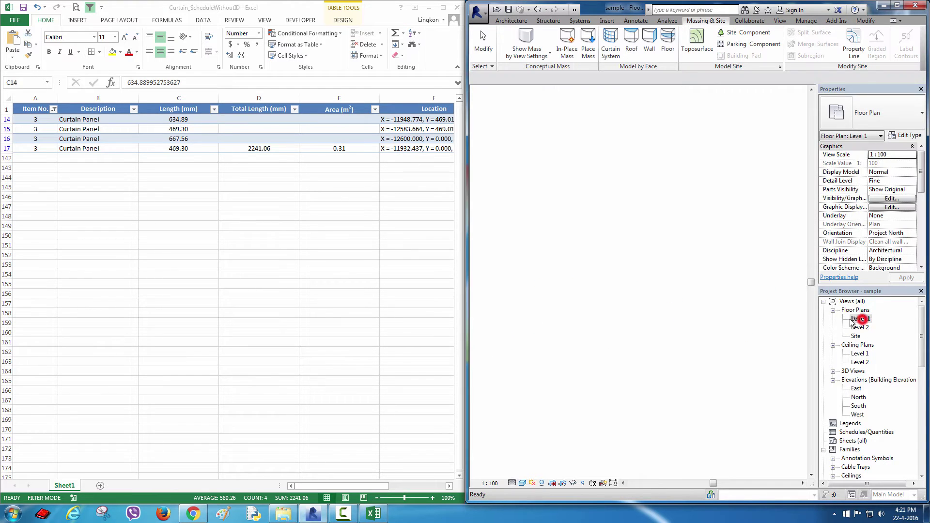
pyautogui.scroll(3, 650, 320)
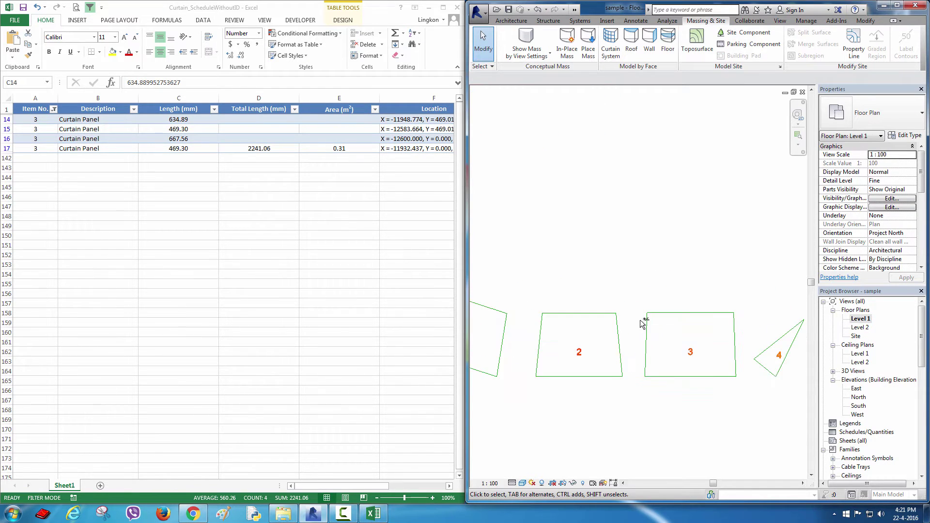
pyautogui.scroll(4, 657, 311)
pyautogui.press('d')
pyautogui.press('i')
pyautogui.moveTo(648, 300); pyautogui.dragTo(623, 230, button='middle')
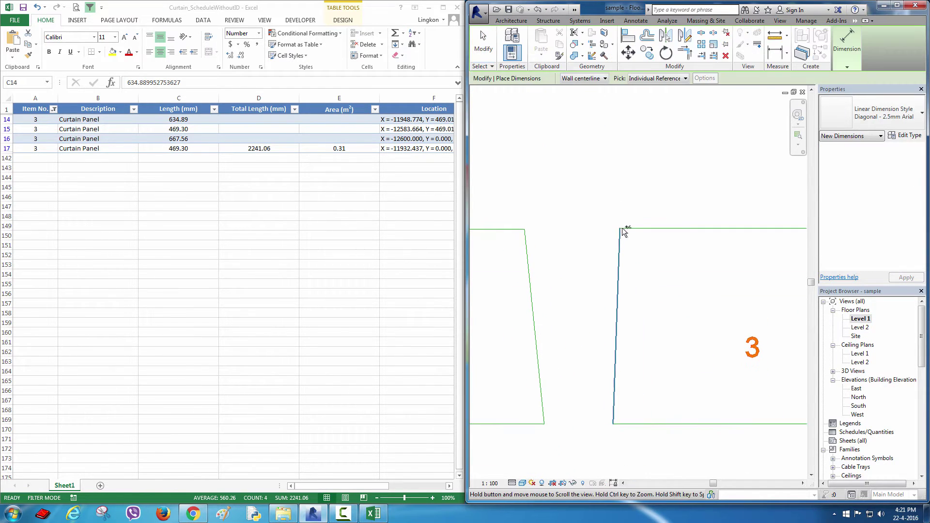
pyautogui.click(620, 227)
pyautogui.click(614, 424)
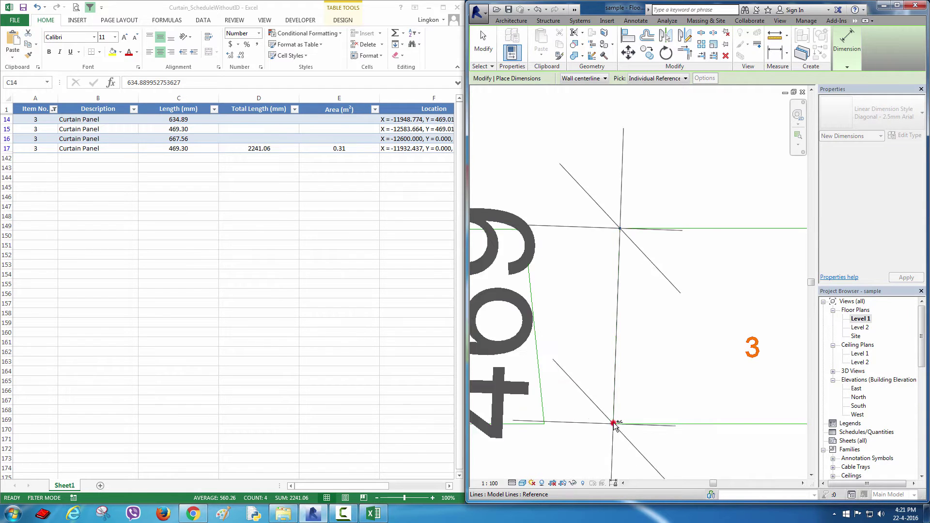
pyautogui.click(673, 336)
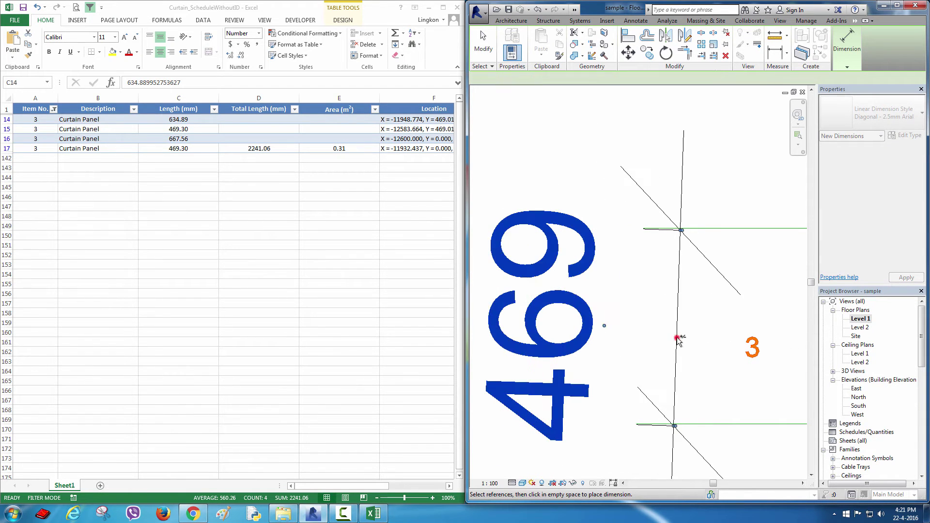
# - Set the plan scale to 1:10 and move the 469 dimension left of the edge
pyautogui.click(490, 483)
pyautogui.click(503, 375)
pyautogui.press('Escape')
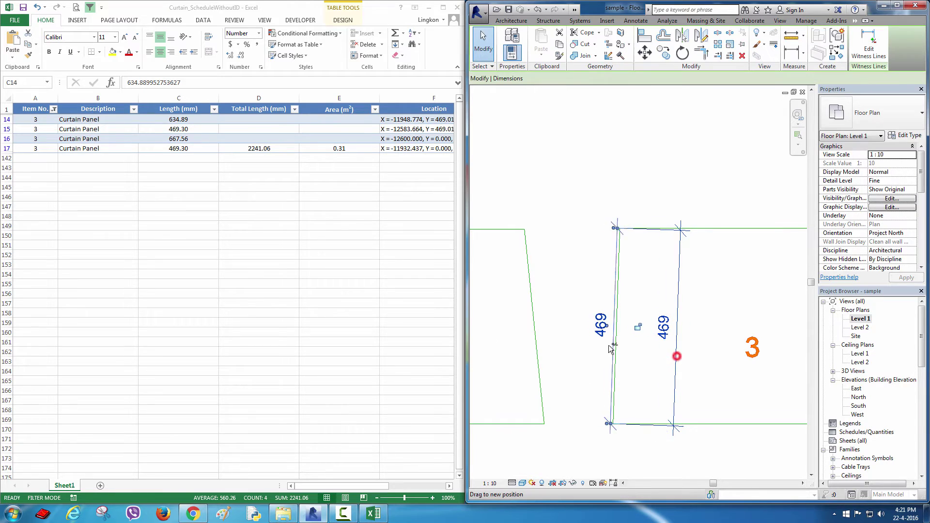
pyautogui.moveTo(676, 358); pyautogui.dragTo(592, 357)
pyautogui.click(650, 364)
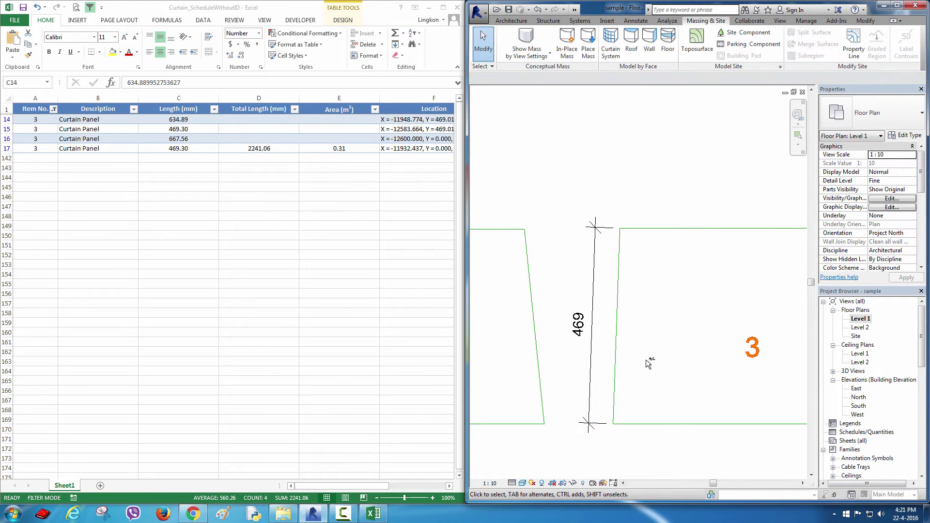
pyautogui.scroll(-1, 674, 378)
pyautogui.moveTo(674, 379); pyautogui.dragTo(646, 345, button='middle')
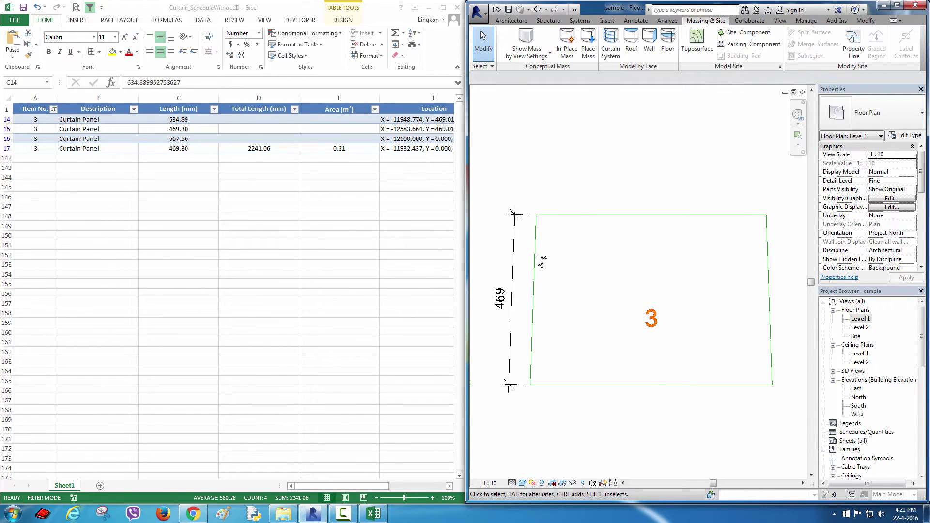
# - Make the dimension type red with an arrow tick mark
pyautogui.doubleClick(511, 257)
pyautogui.click(669, 289)
pyautogui.moveTo(725, 219)
pyautogui.mouseDown()
pyautogui.moveTo(725, 298)
pyautogui.moveTo(724, 255)
pyautogui.mouseUp()
pyautogui.click(526, 129)
pyautogui.click(660, 324)
pyautogui.click(716, 228)
pyautogui.click(657, 267)
pyautogui.click(614, 369)
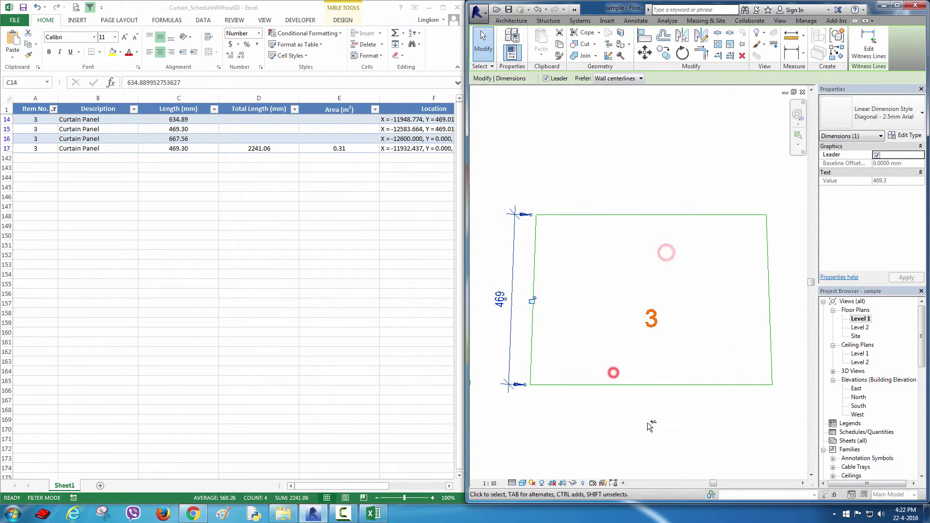
pyautogui.click(641, 419)
# - Dimension panel 3's top (635), bottom (668) and right (469) edges
pyautogui.scroll(2, 640, 420)
pyautogui.scroll(1, 612, 377)
pyautogui.press('d')
pyautogui.press('i')
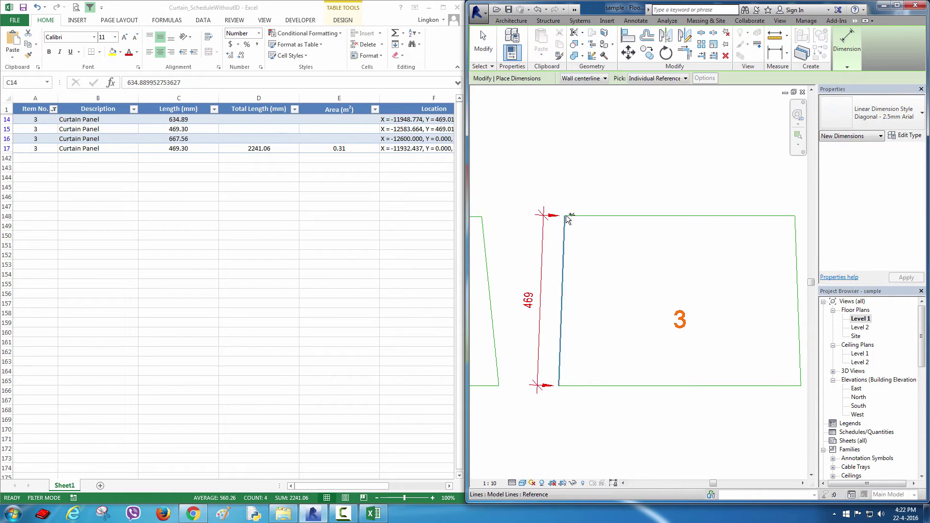
pyautogui.click(565, 216)
pyautogui.click(796, 219)
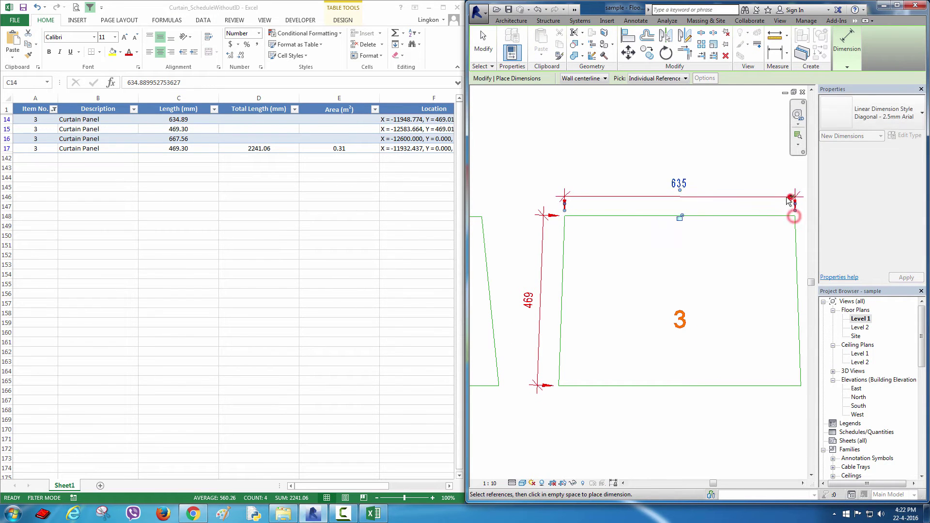
pyautogui.click(794, 196)
pyautogui.click(560, 386)
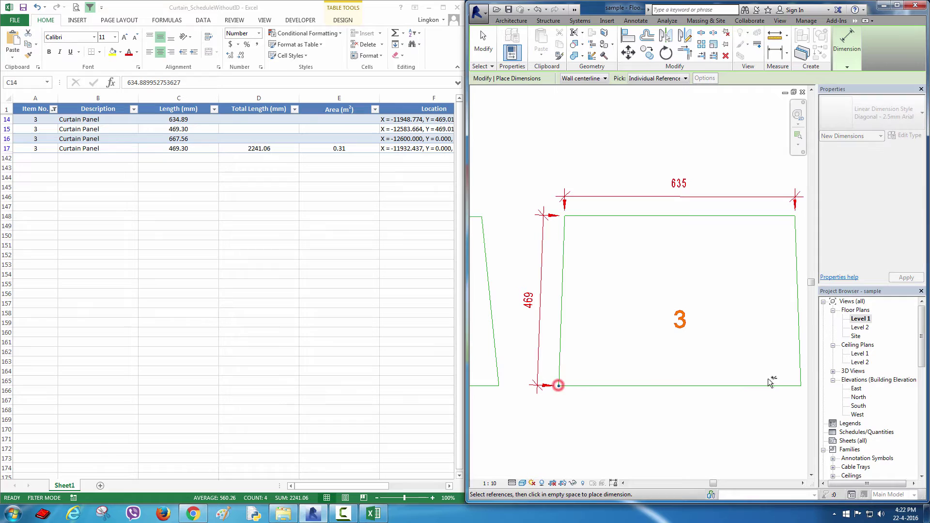
pyautogui.click(800, 388)
pyautogui.click(753, 411)
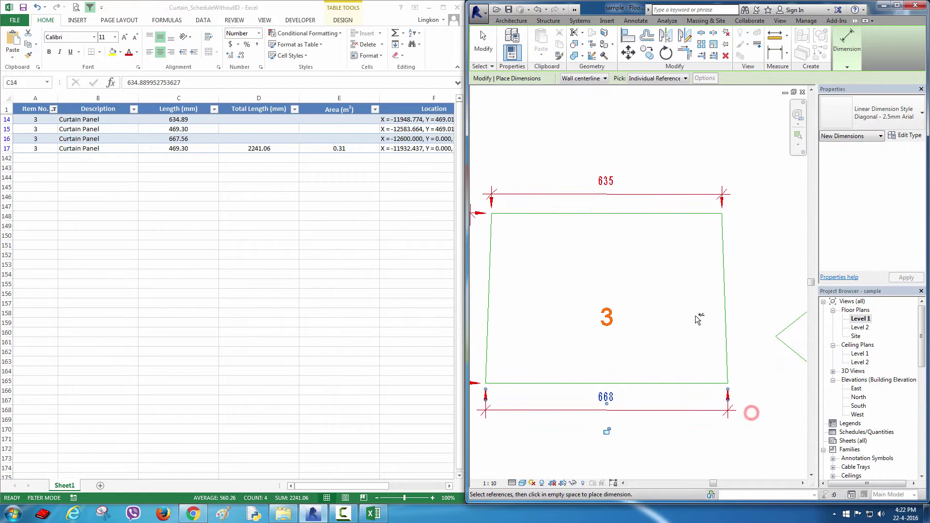
pyautogui.click(723, 213)
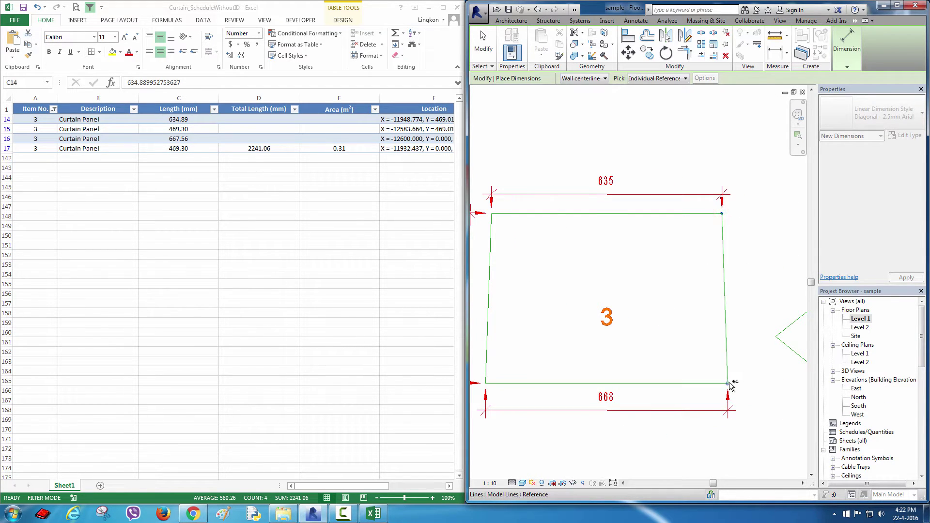
pyautogui.click(728, 382)
pyautogui.click(761, 314)
pyautogui.press('Escape')
pyautogui.press('Escape')
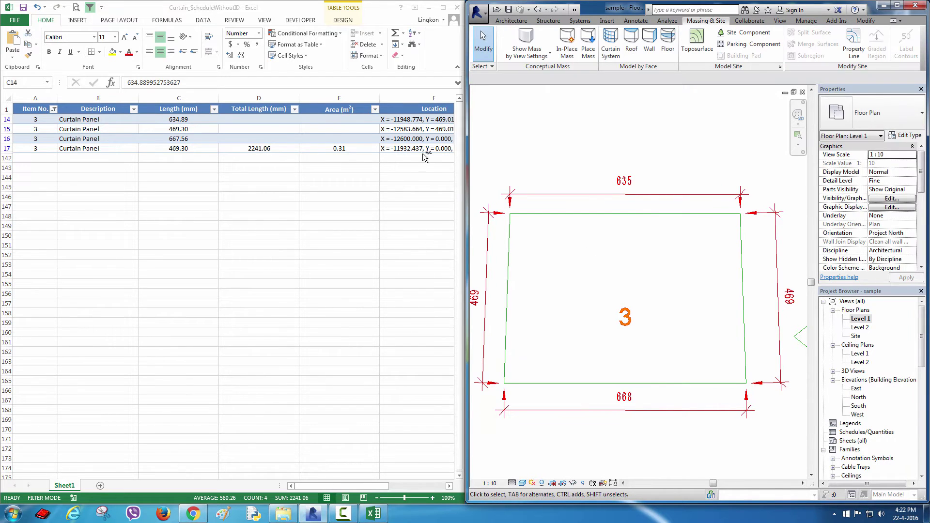
# - Arrange Excel and Revit side by side with panel 3 centred in the plan
pyautogui.moveTo(468, 161); pyautogui.dragTo(340, 167)
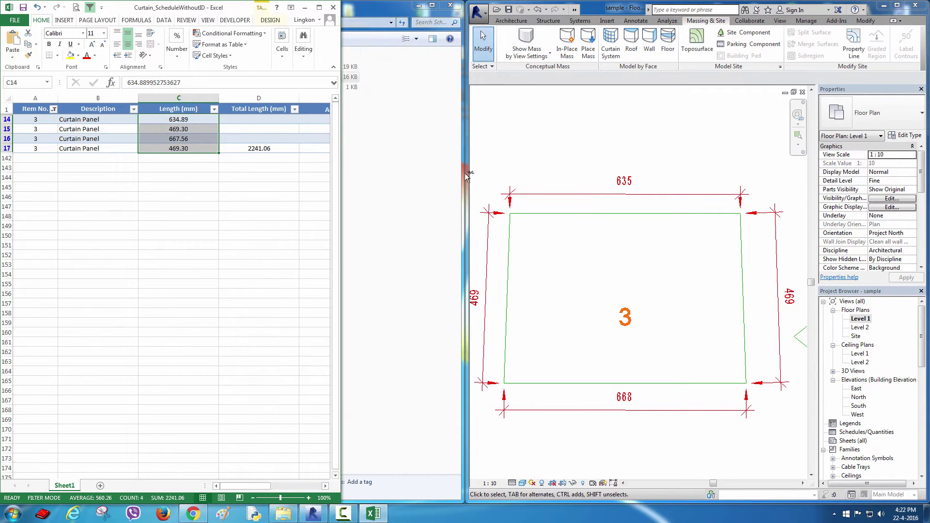
pyautogui.click(463, 177)
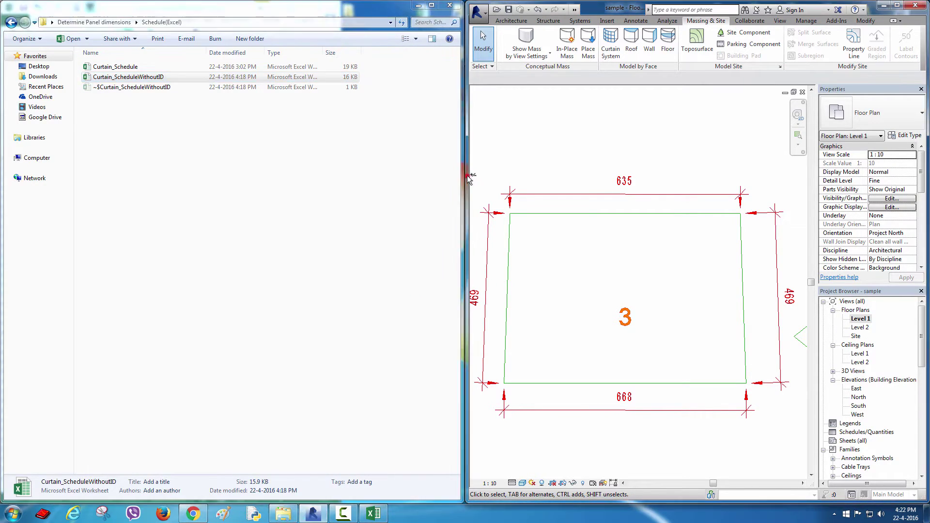
pyautogui.moveTo(468, 176); pyautogui.dragTo(346, 169)
pyautogui.click(373, 513)
pyautogui.click(221, 294)
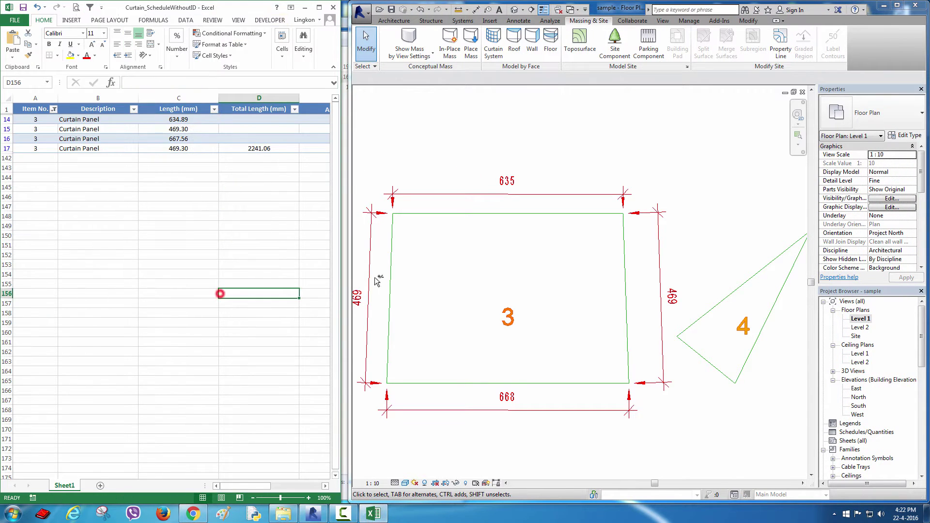
pyautogui.moveTo(483, 295); pyautogui.dragTo(511, 281, button='middle')
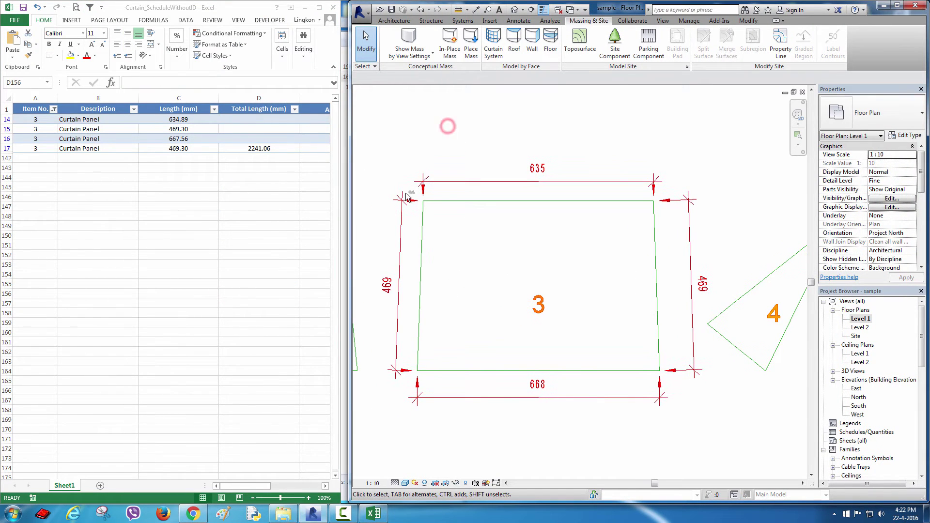
# - Set the dimension type's units format to round to 2 decimal places, overriding project settings
pyautogui.click(604, 183)
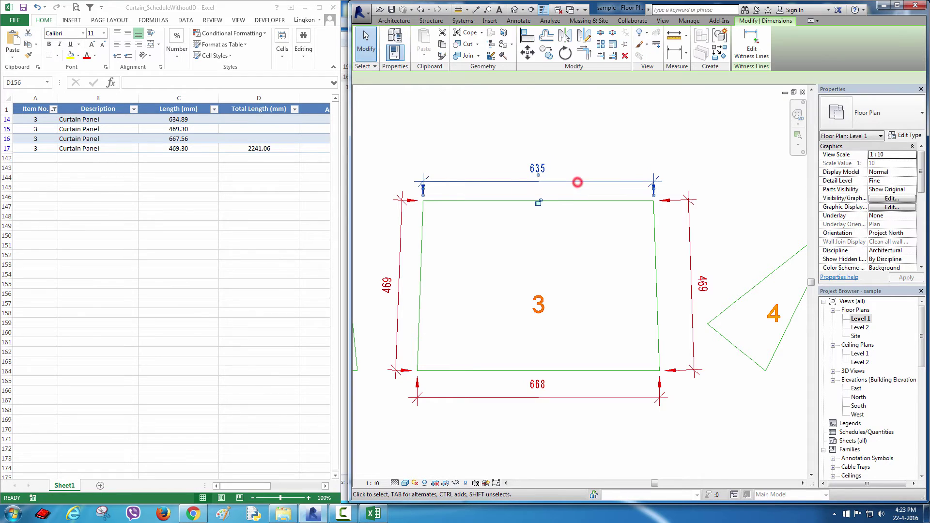
pyautogui.click(905, 135)
pyautogui.moveTo(726, 216)
pyautogui.mouseDown()
pyautogui.moveTo(726, 316)
pyautogui.moveTo(726, 279)
pyautogui.moveTo(730, 297)
pyautogui.mouseUp()
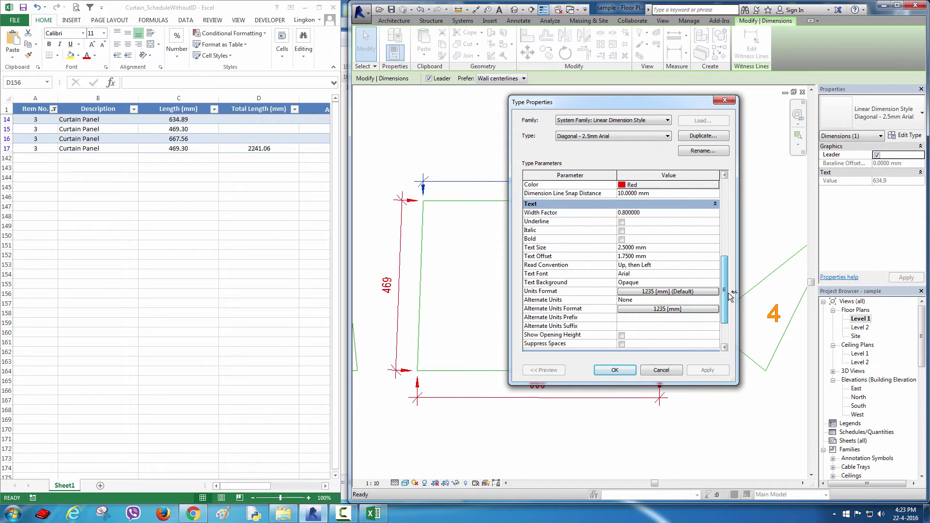
pyautogui.click(669, 292)
pyautogui.click(568, 176)
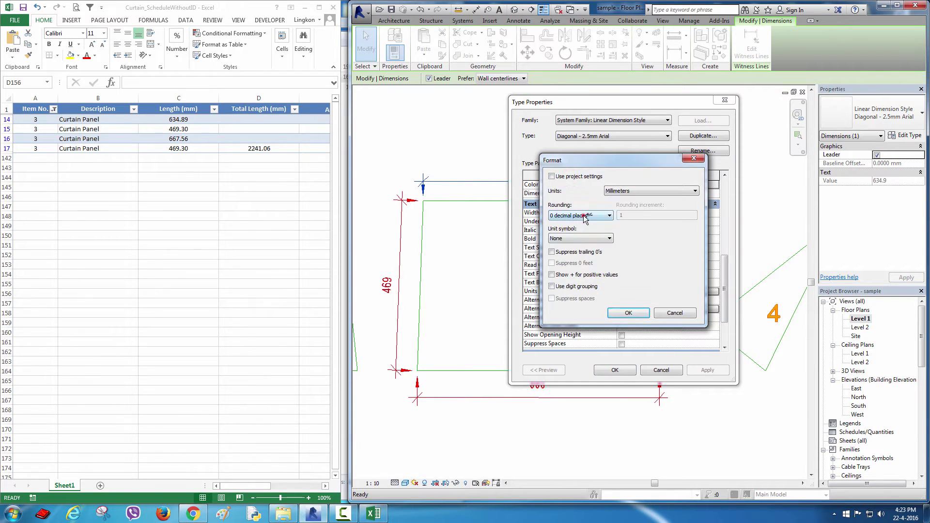
pyautogui.click(584, 218)
pyautogui.click(583, 252)
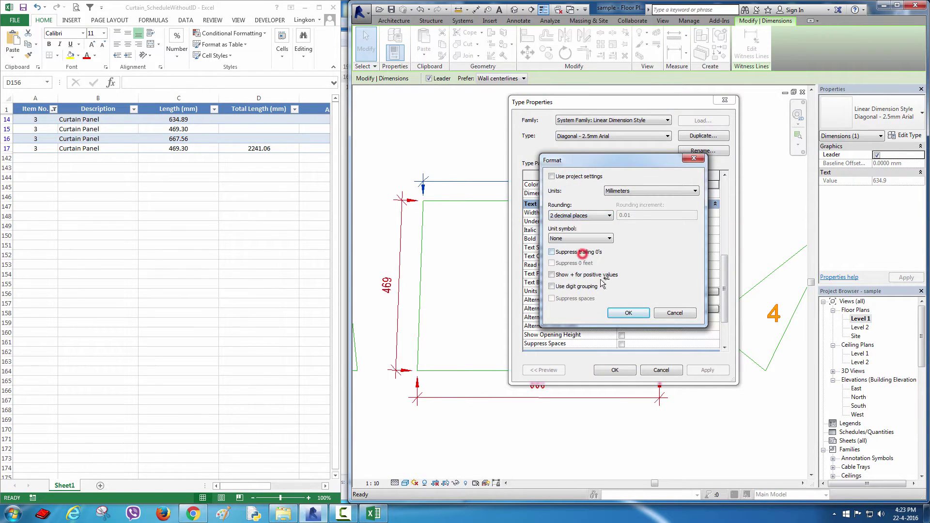
pyautogui.click(629, 313)
pyautogui.click(615, 370)
pyautogui.click(624, 156)
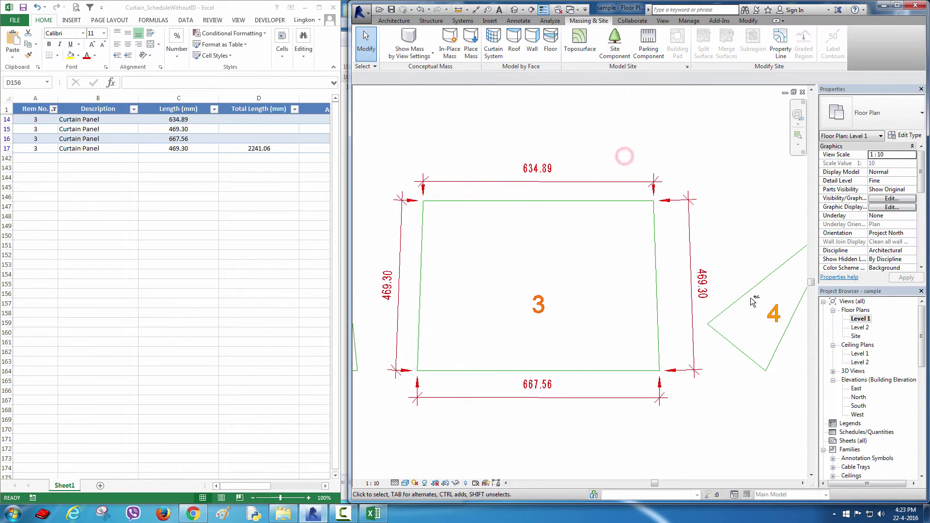
# - Draw arrows linking Excel's item 3 lengths to dimensions 634.89, 469.30, 667.56 and 469.30
pyautogui.moveTo(199, 119); pyautogui.dragTo(520, 169)
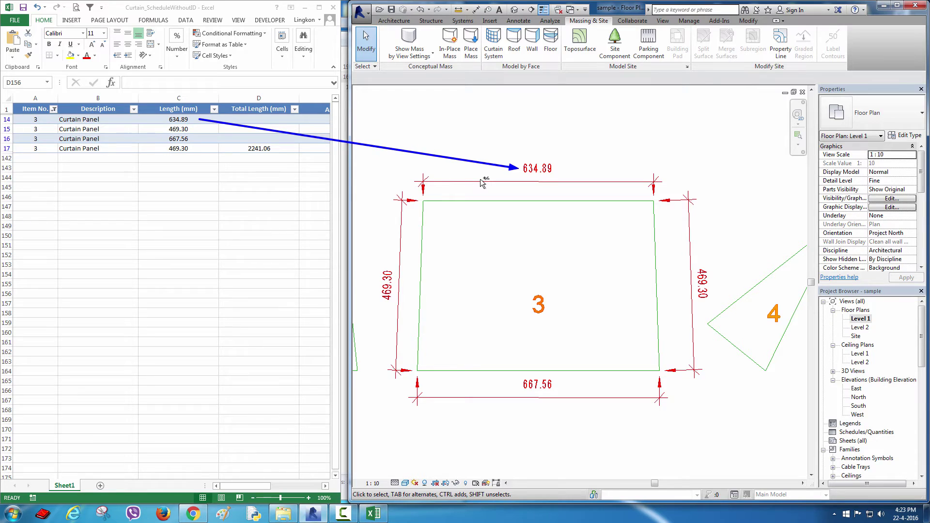
pyautogui.moveTo(202, 129); pyautogui.dragTo(384, 267)
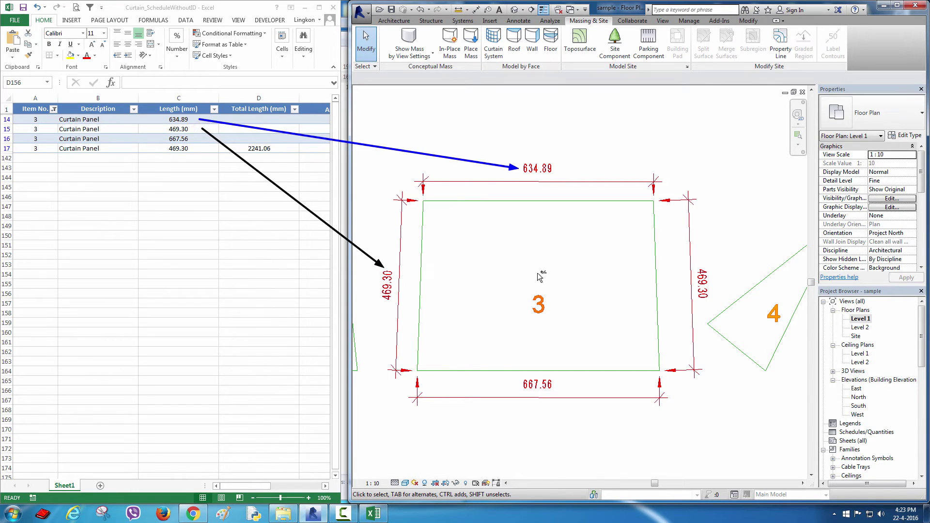
pyautogui.moveTo(219, 160); pyautogui.dragTo(518, 386)
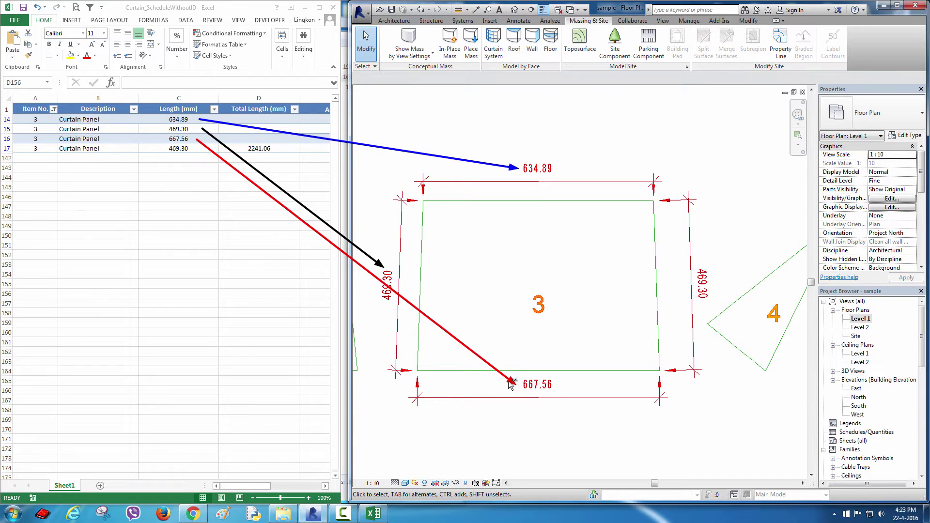
pyautogui.moveTo(195, 148); pyautogui.dragTo(693, 272)
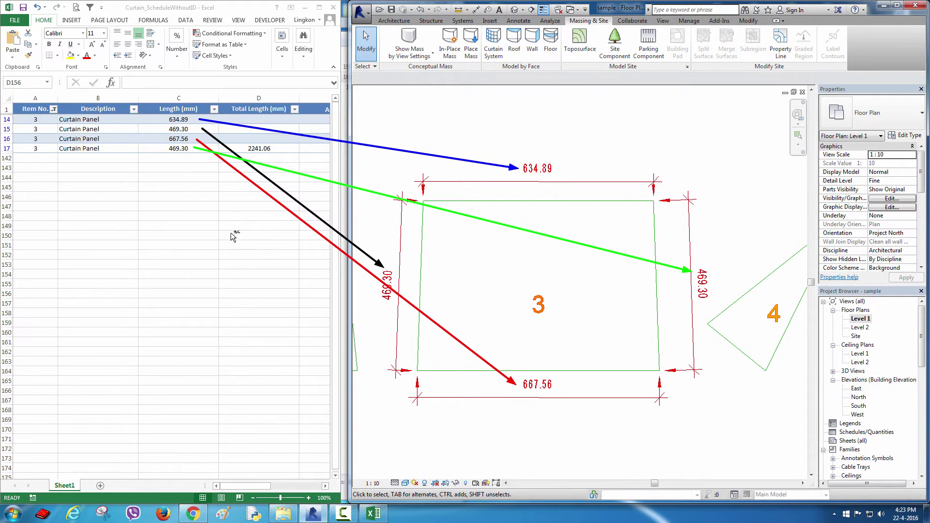
# - Enter =SUM(C14:C17) in C143, confirming item 3's lengths total 2241.06
pyautogui.press('Escape')
pyautogui.click(184, 167)
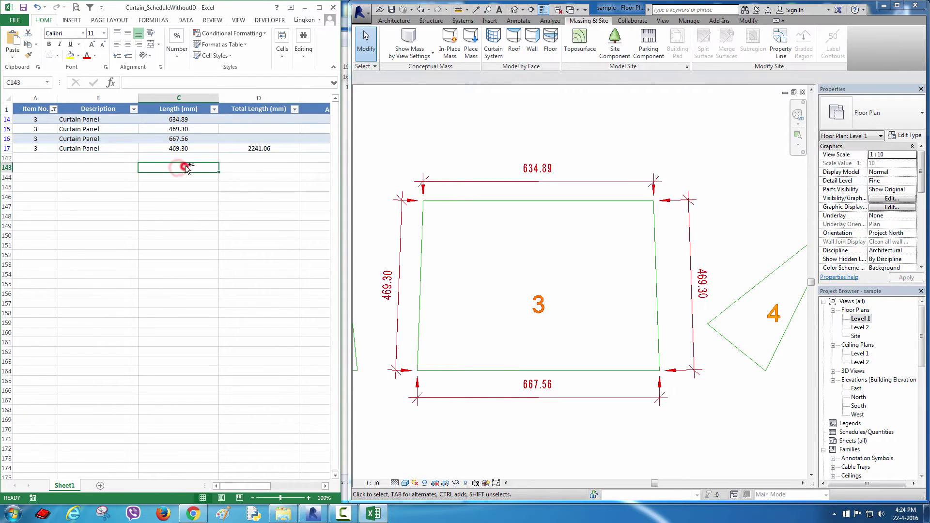
pyautogui.write('=SUBSTITU')
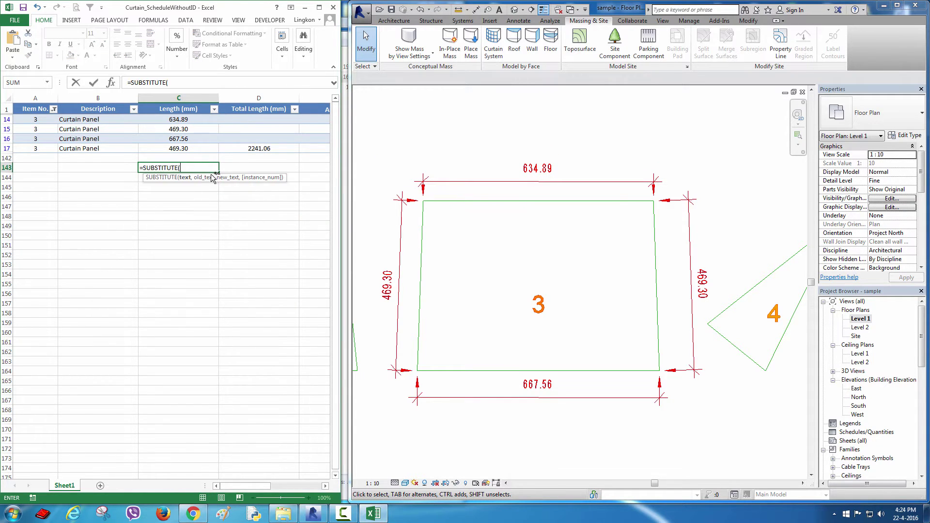
pyautogui.write('TE')
pyautogui.press('BackSpace')
pyautogui.write('M(')
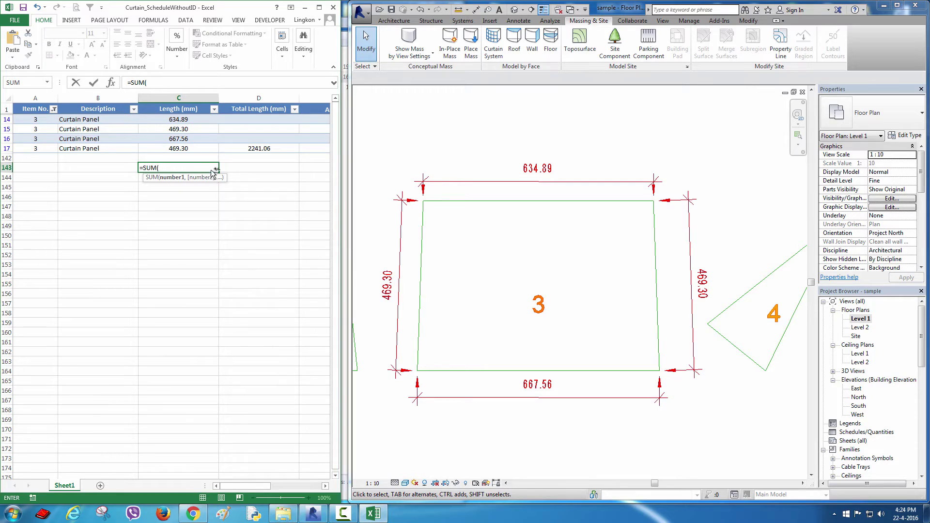
pyautogui.moveTo(192, 120); pyautogui.dragTo(193, 150)
pyautogui.press('Return')
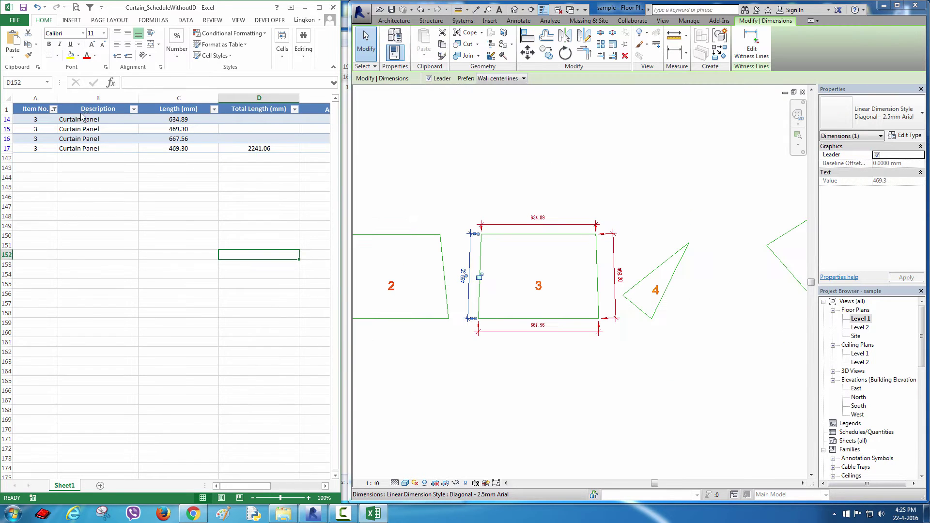
# - Clear the Item No. filter in the Excel schedule so all rows show again
pyautogui.click(54, 109)
pyautogui.click(15, 154)
pyautogui.click(118, 215)
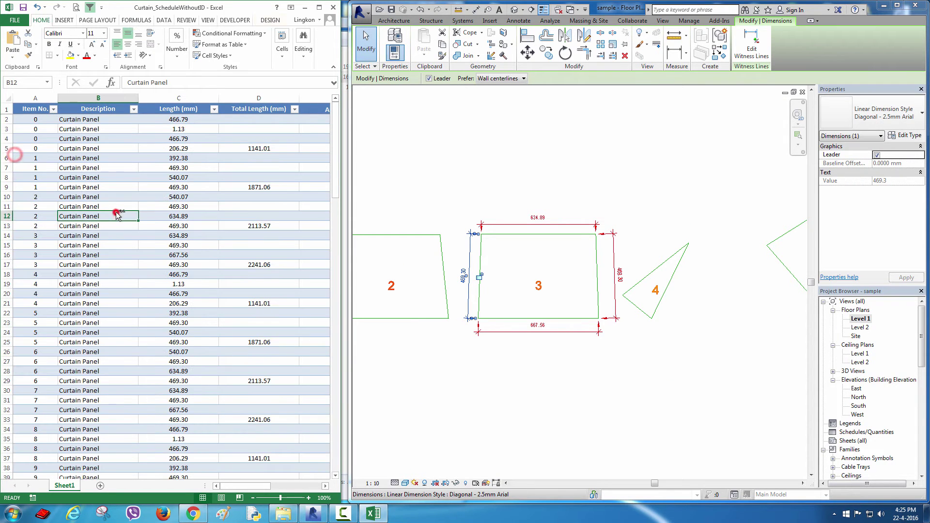
pyautogui.scroll(-6, 118, 215)
pyautogui.scroll(3, 118, 214)
pyautogui.scroll(3, 117, 215)
# - Delete every panel dimension visible in the Level 1 plan
pyautogui.moveTo(473, 252); pyautogui.dragTo(655, 278, button='middle')
pyautogui.rightClick(655, 278)
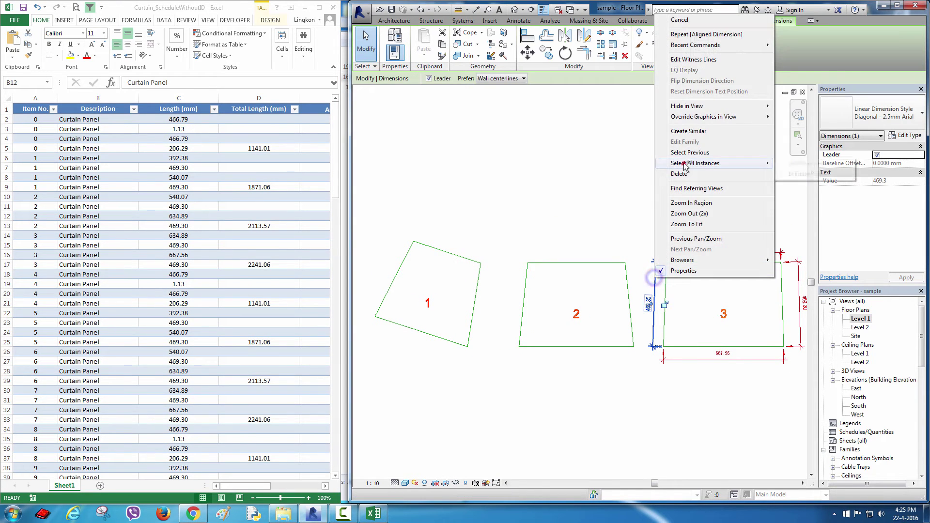
pyautogui.moveTo(694, 163)
pyautogui.click(800, 164)
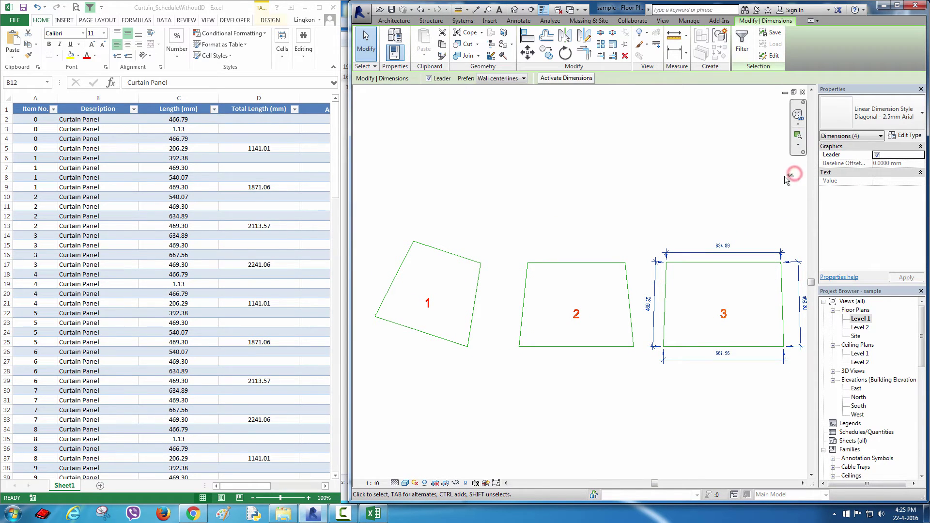
pyautogui.click(625, 57)
# - Hide all the panel number labels in this view
pyautogui.scroll(-1, 474, 291)
pyautogui.scroll(-2, 474, 291)
pyautogui.scroll(-3, 474, 291)
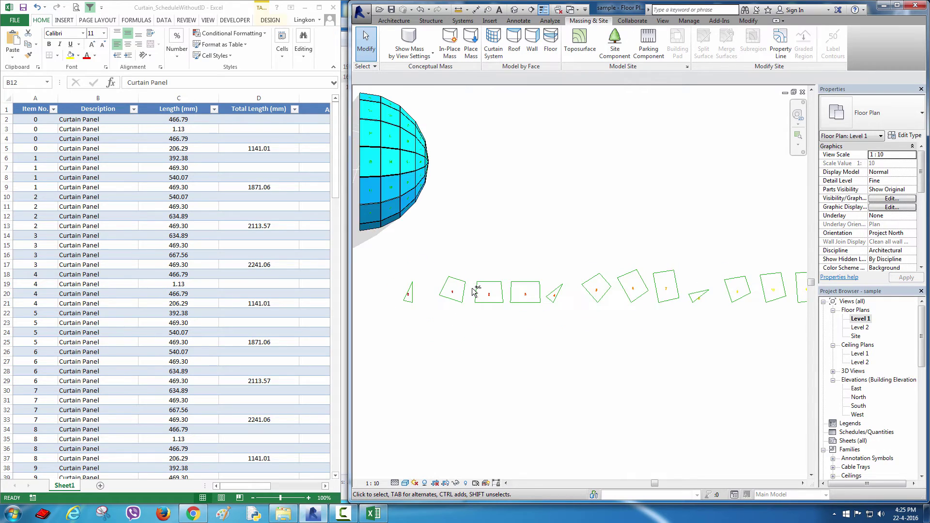
pyautogui.scroll(-1, 474, 291)
pyautogui.scroll(3, 423, 296)
pyautogui.rightClick(429, 280)
pyautogui.moveTo(480, 384)
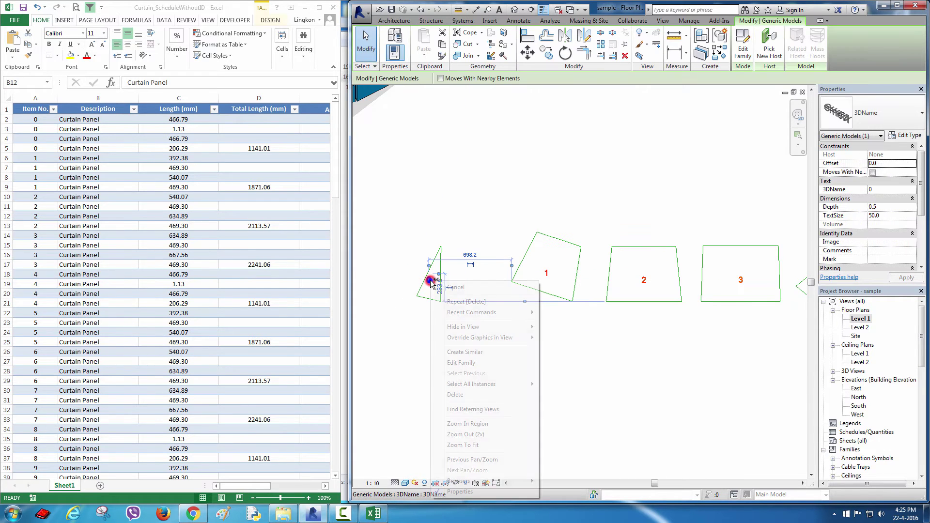
pyautogui.click(567, 394)
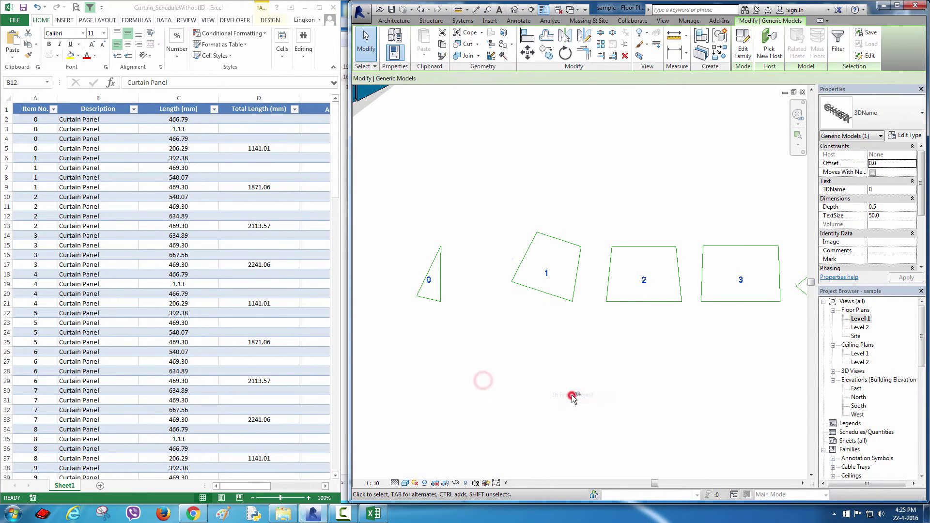
pyautogui.rightClick(510, 329)
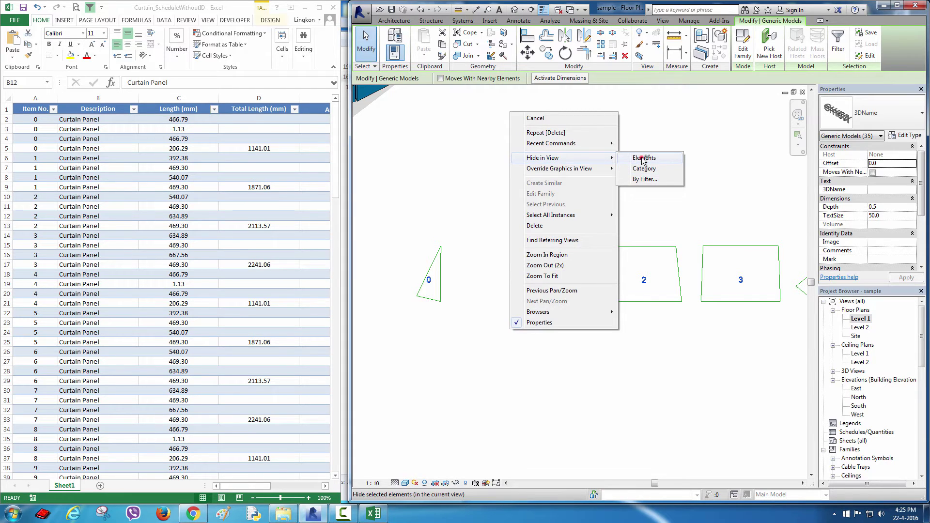
pyautogui.click(643, 158)
# - Maximize Revit and launch Dynamo from the Add-Ins tools
pyautogui.click(898, 7)
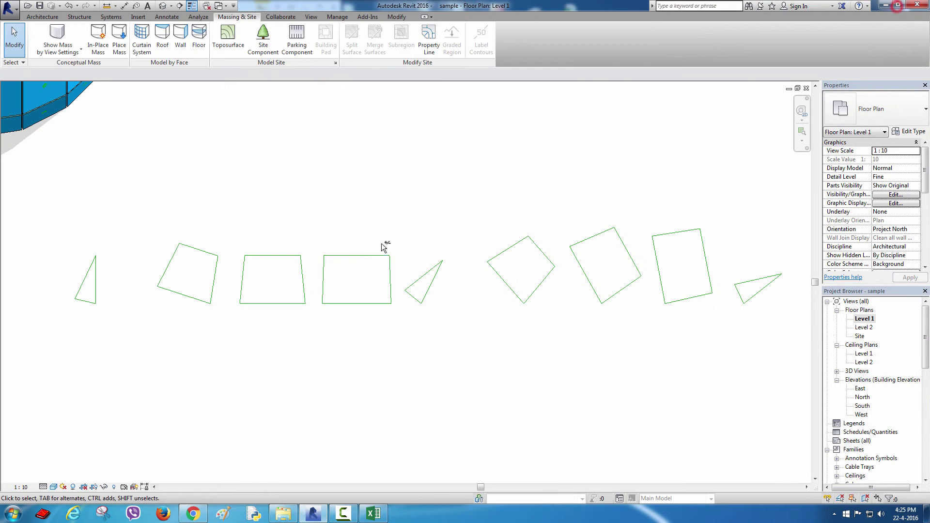
pyautogui.click(368, 17)
pyautogui.click(133, 39)
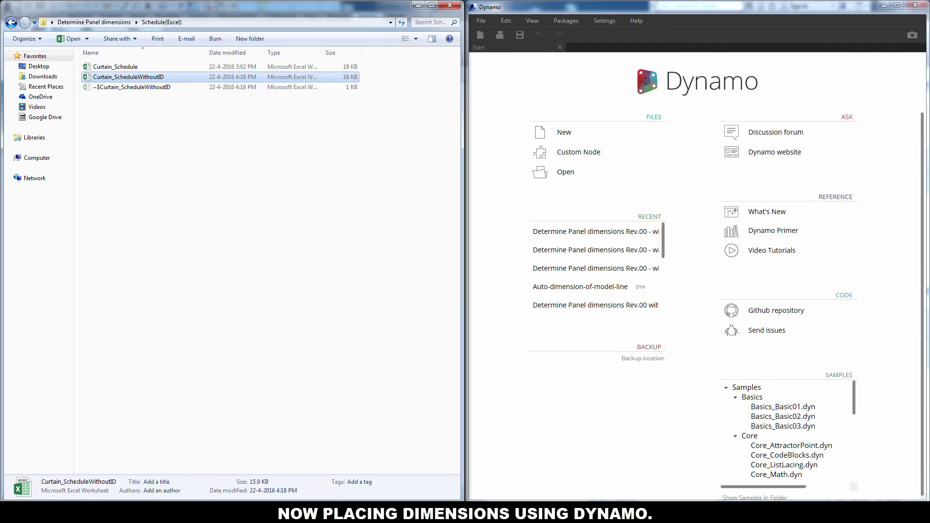
# - Load Auto-dimension-of-model-line.dyn from the dyn folder into Dynamo, bypassing the version warning
pyautogui.click(11, 23)
pyautogui.doubleClick(101, 67)
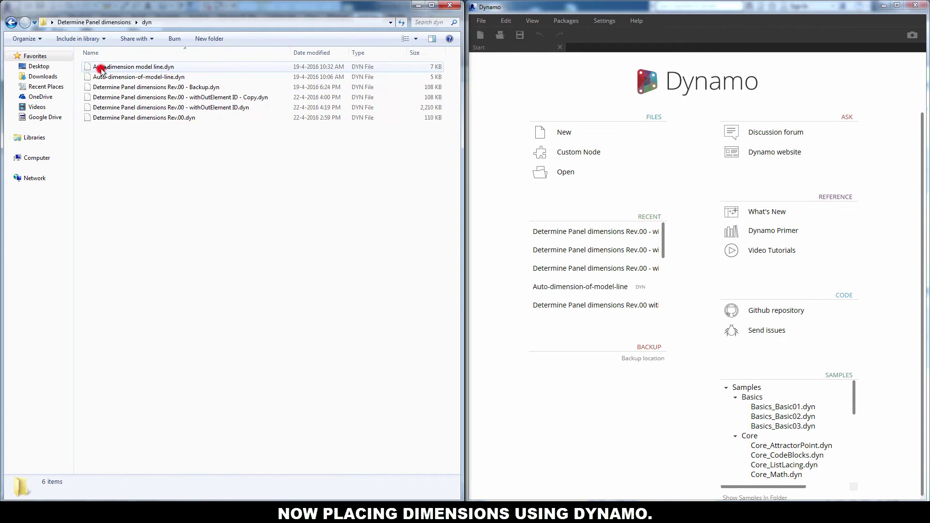
pyautogui.moveTo(160, 77); pyautogui.dragTo(587, 178)
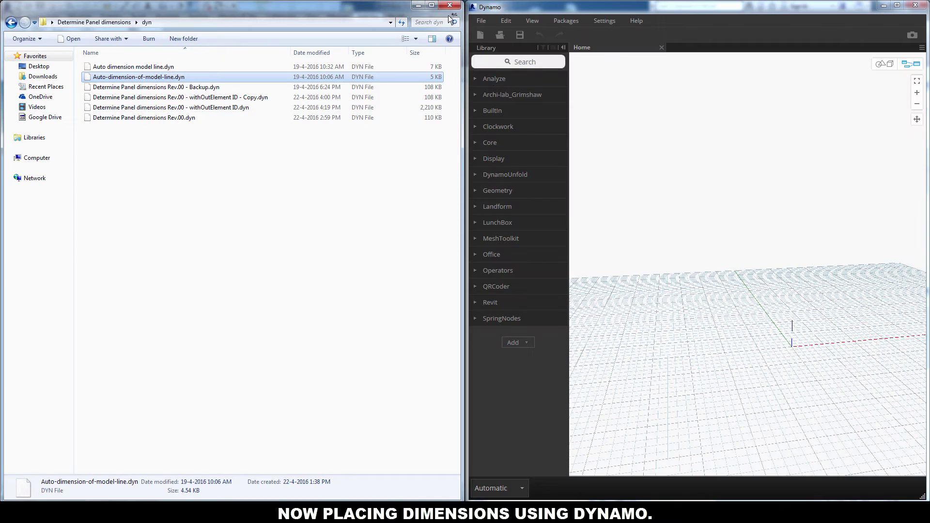
pyautogui.click(420, 7)
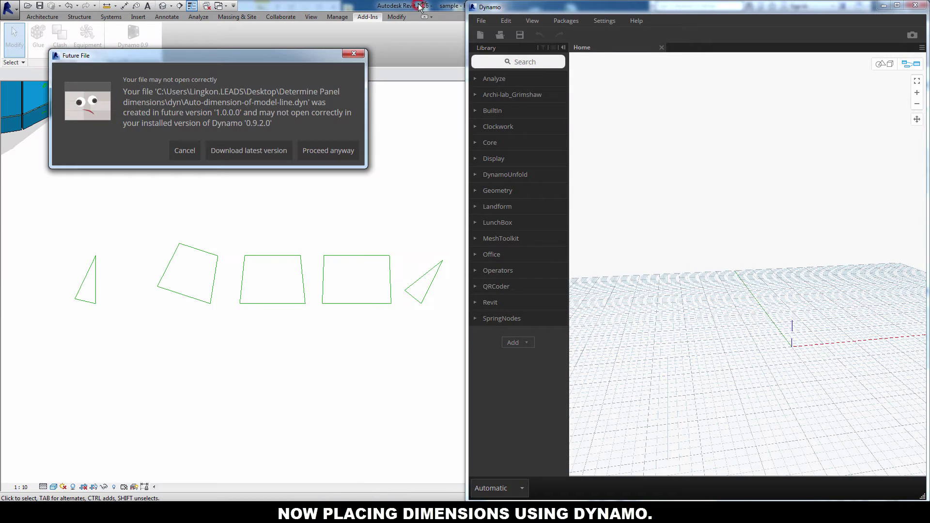
pyautogui.click(347, 148)
pyautogui.click(563, 47)
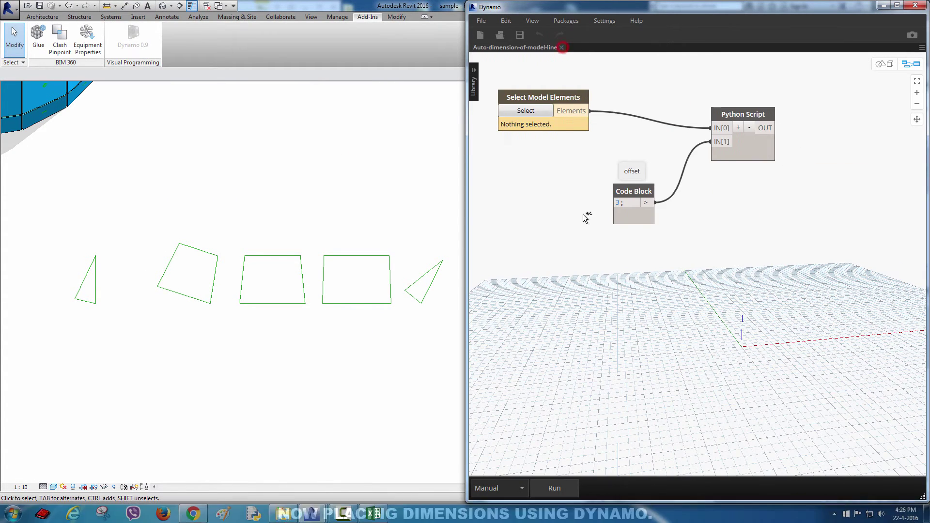
pyautogui.moveTo(588, 216); pyautogui.dragTo(732, 261, button='middle')
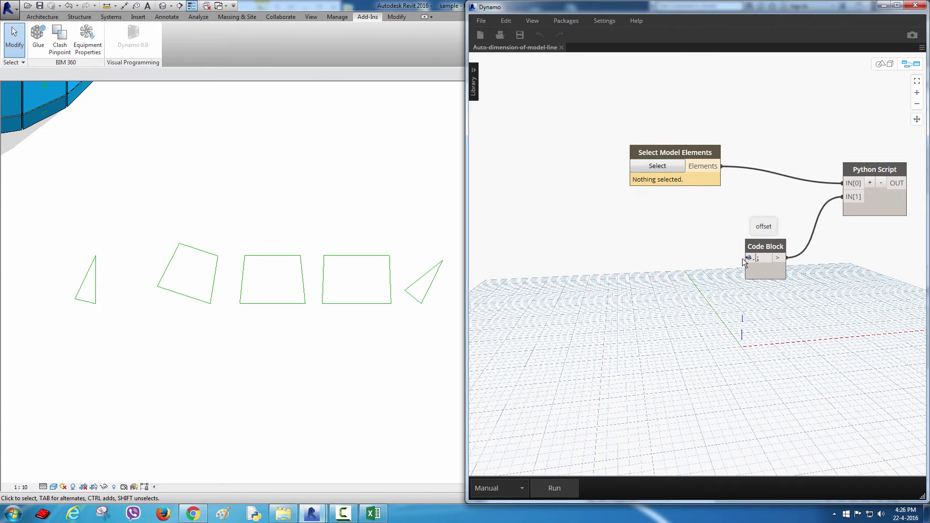
# - Run the graph with the triangle panel's lines selected as its model-element input
pyautogui.click(658, 166)
pyautogui.moveTo(117, 225); pyautogui.dragTo(52, 321)
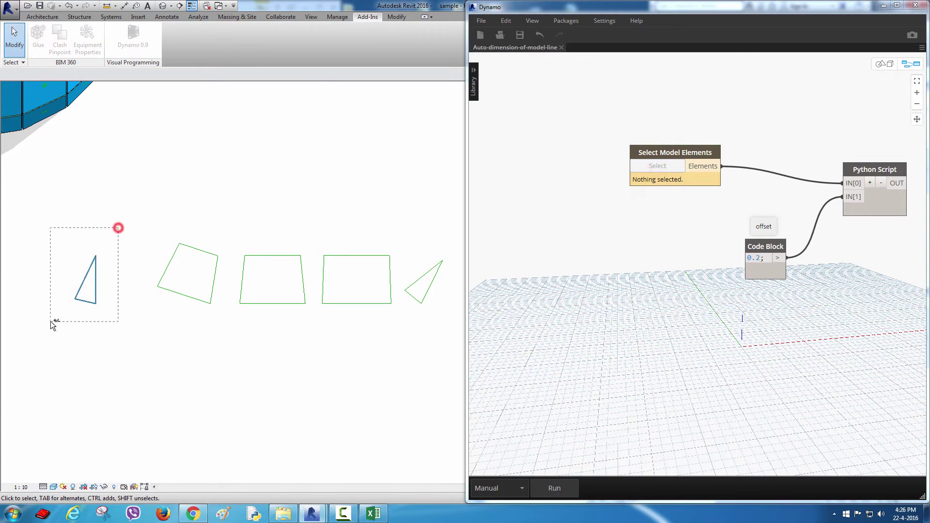
pyautogui.click(559, 489)
pyautogui.scroll(1, 225, 319)
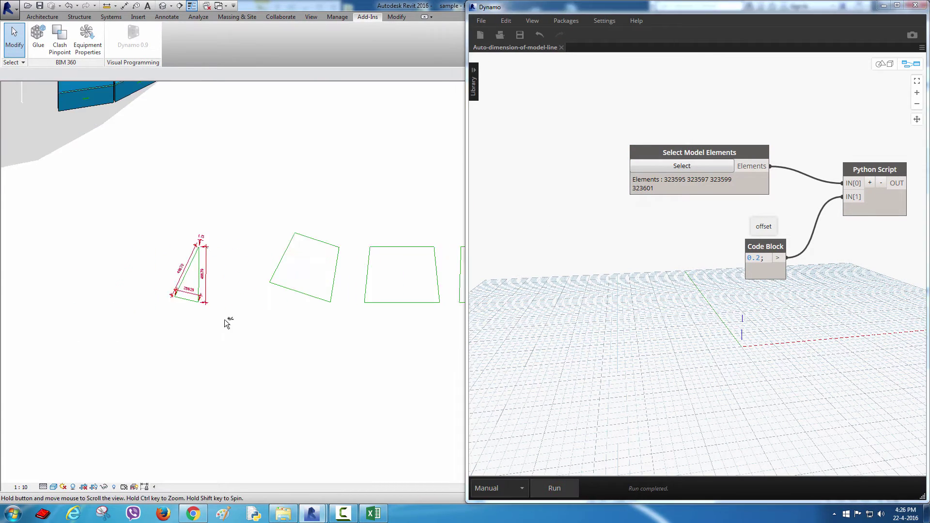
pyautogui.scroll(3, 225, 318)
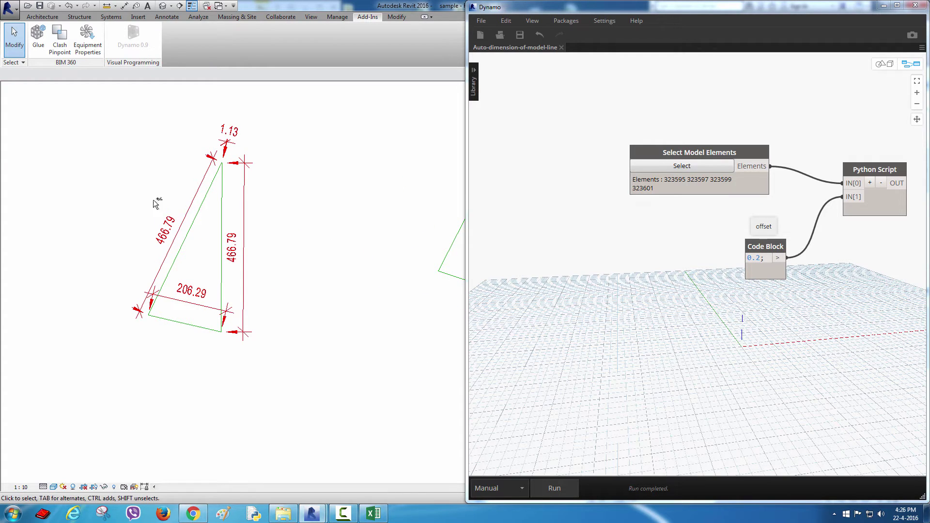
# - Delete all resulting trial dimensions, such as 466.79, across the entire project
pyautogui.click(244, 255)
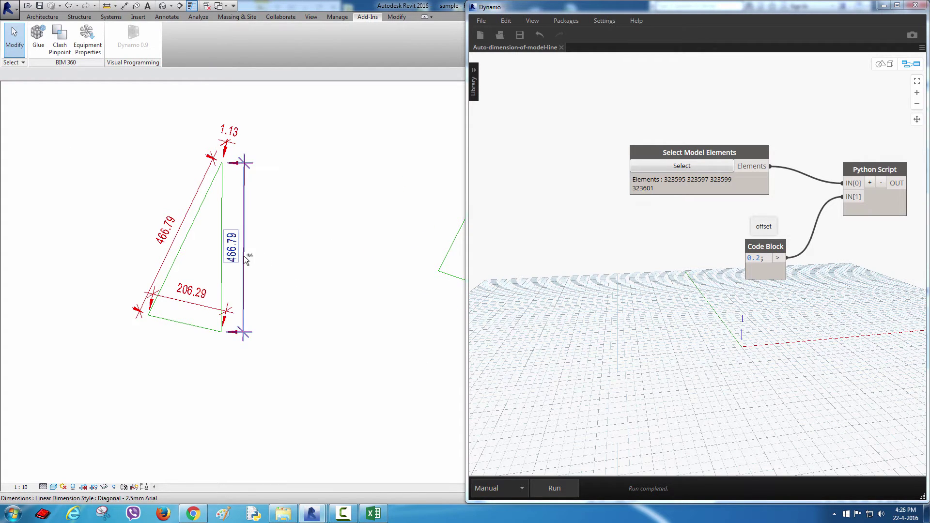
pyautogui.rightClick(244, 256)
pyautogui.click(298, 389)
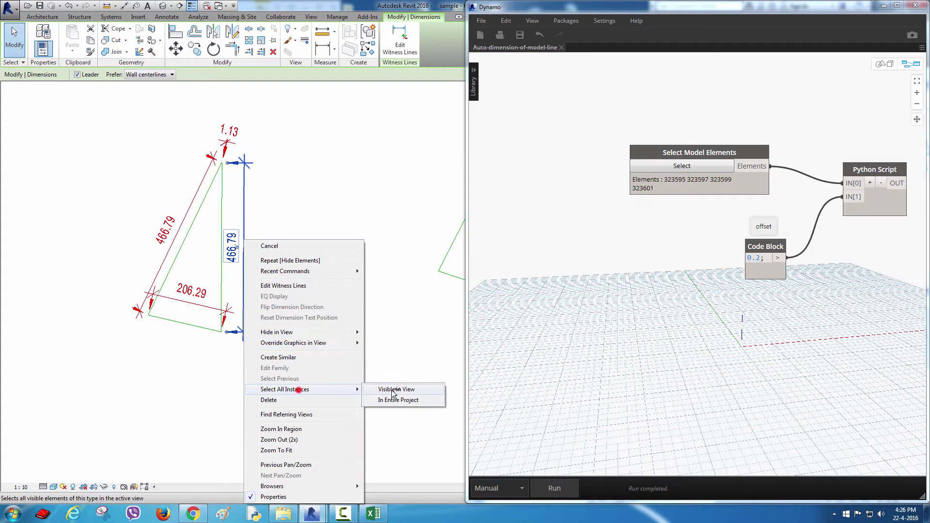
pyautogui.click(396, 400)
pyautogui.press('Delete')
# - Select the whole row of unfolded panel outlines in Revit as the script's input
pyautogui.scroll(-3, 278, 344)
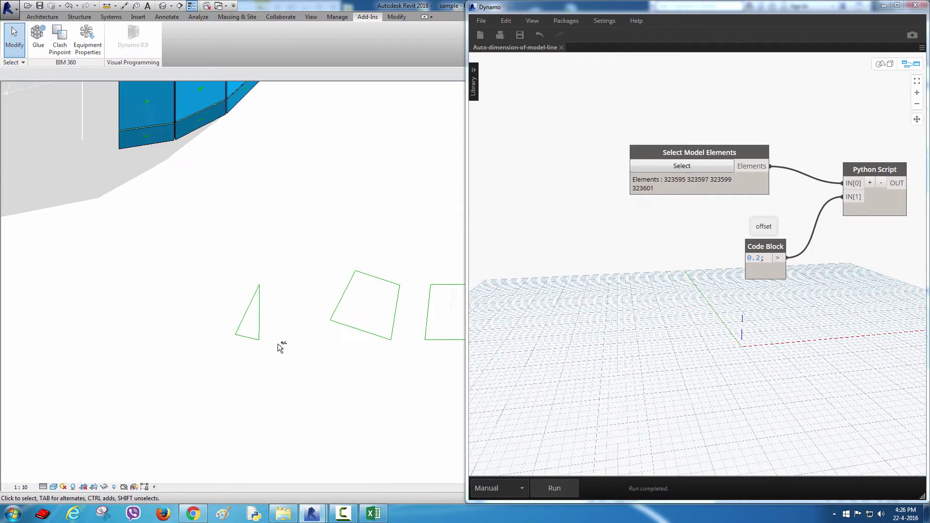
pyautogui.scroll(-3, 278, 344)
pyautogui.scroll(-3, 173, 293)
pyautogui.scroll(-1, 174, 293)
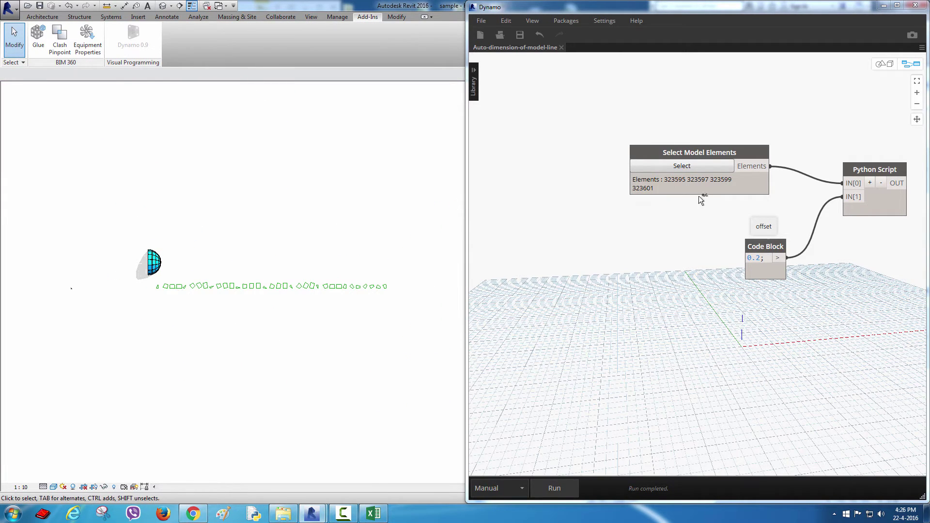
pyautogui.click(683, 166)
pyautogui.moveTo(405, 274); pyautogui.dragTo(184, 322)
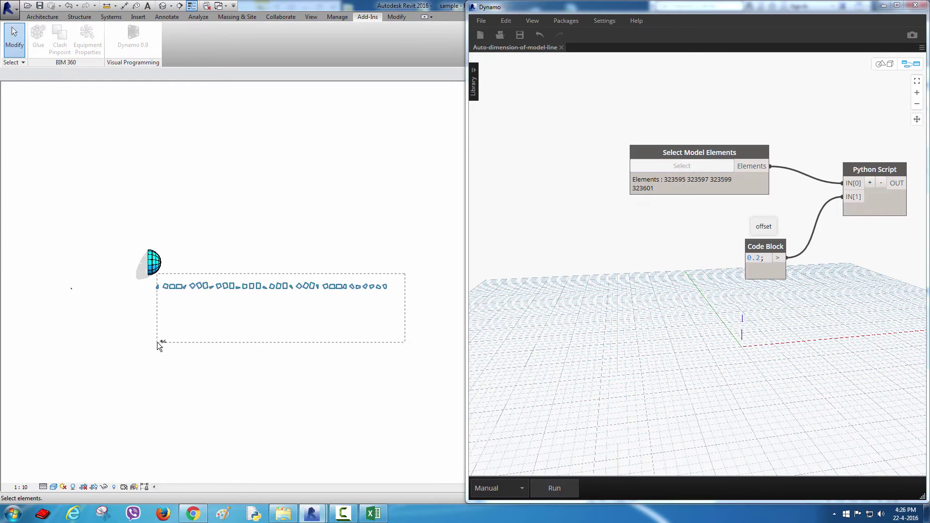
pyautogui.moveTo(158, 353); pyautogui.dragTo(158, 356)
# - Run the graph so every unfolded panel gets dimensioned
pyautogui.scroll(2, 150, 283)
pyautogui.scroll(2, 262, 318)
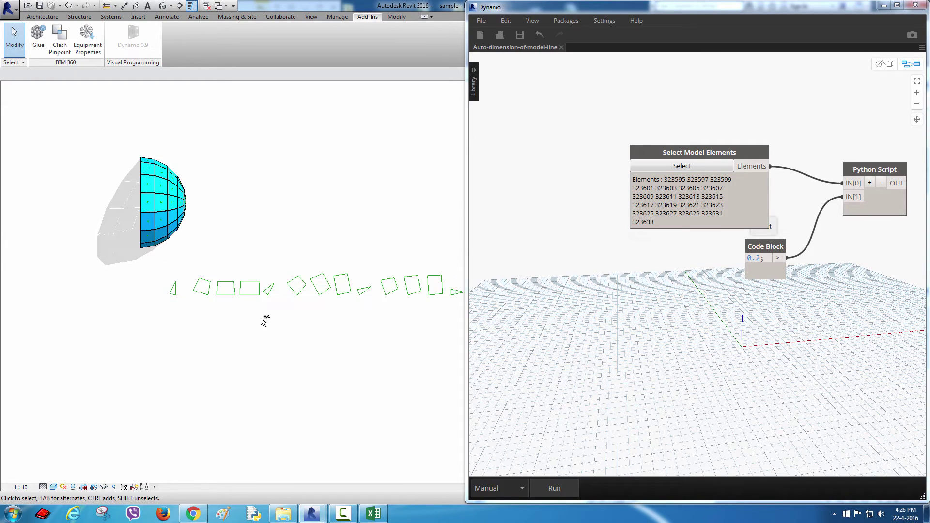
pyautogui.scroll(2, 152, 239)
pyautogui.scroll(-1, 224, 259)
pyautogui.scroll(-1, 261, 274)
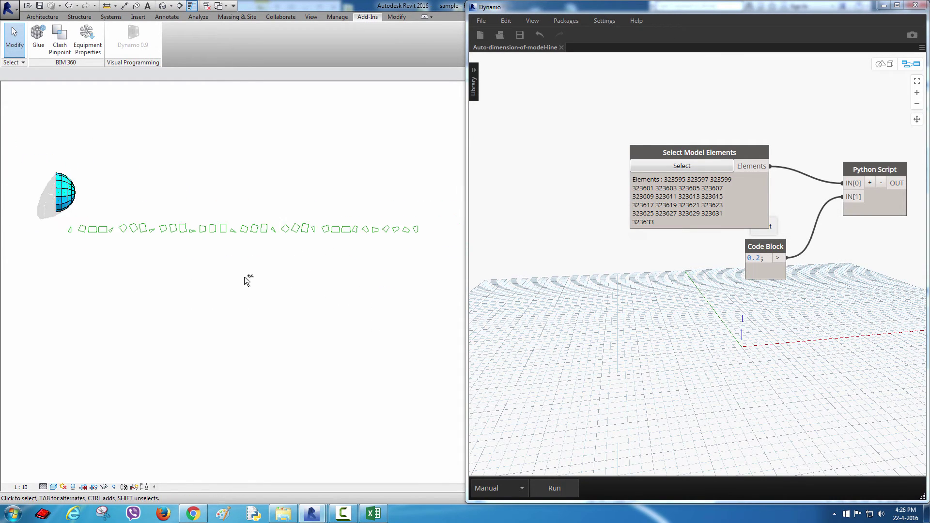
pyautogui.moveTo(467, 148); pyautogui.dragTo(570, 149)
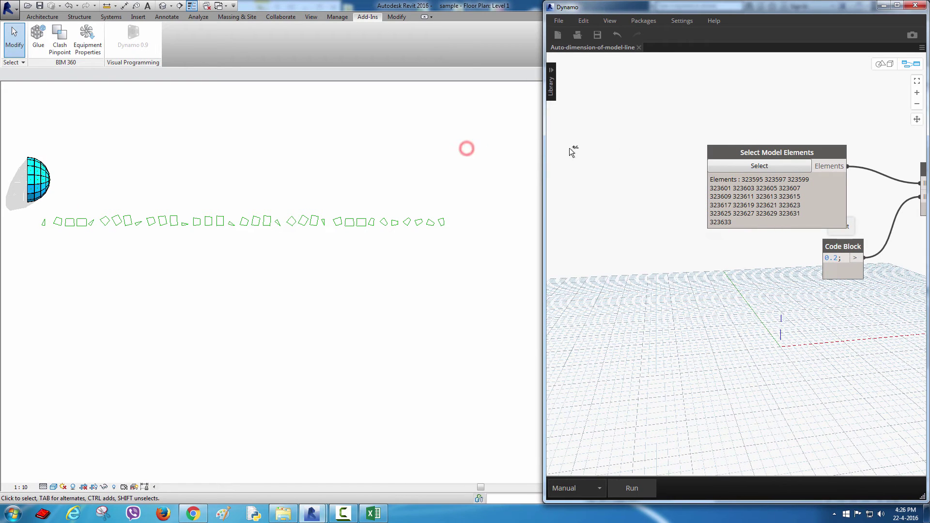
pyautogui.scroll(2, 316, 255)
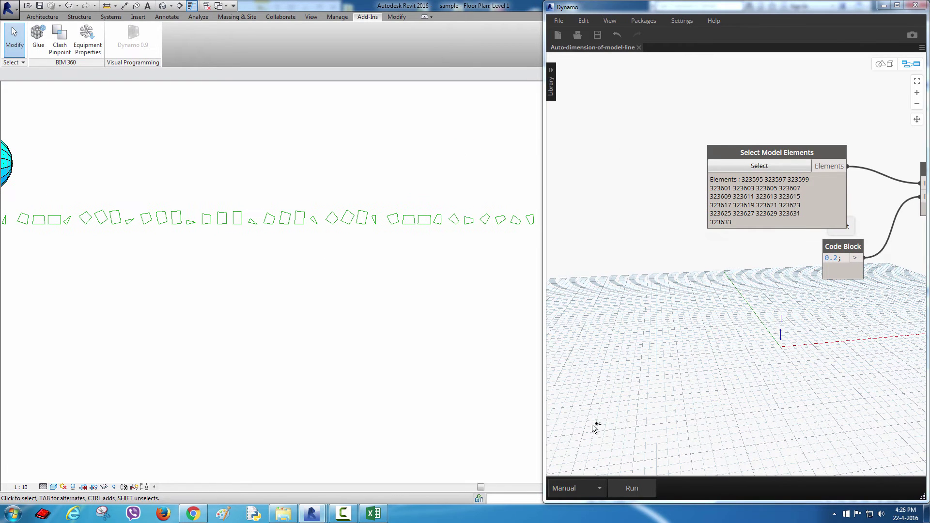
pyautogui.click(636, 490)
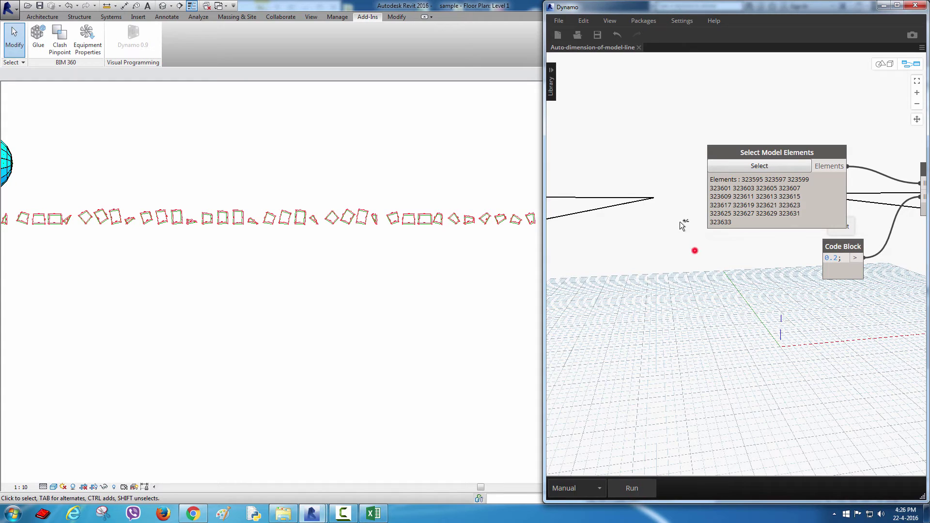
# - Close the dimensioning graph, answer the save prompt, and exit Dynamo
pyautogui.click(639, 47)
pyautogui.click(778, 280)
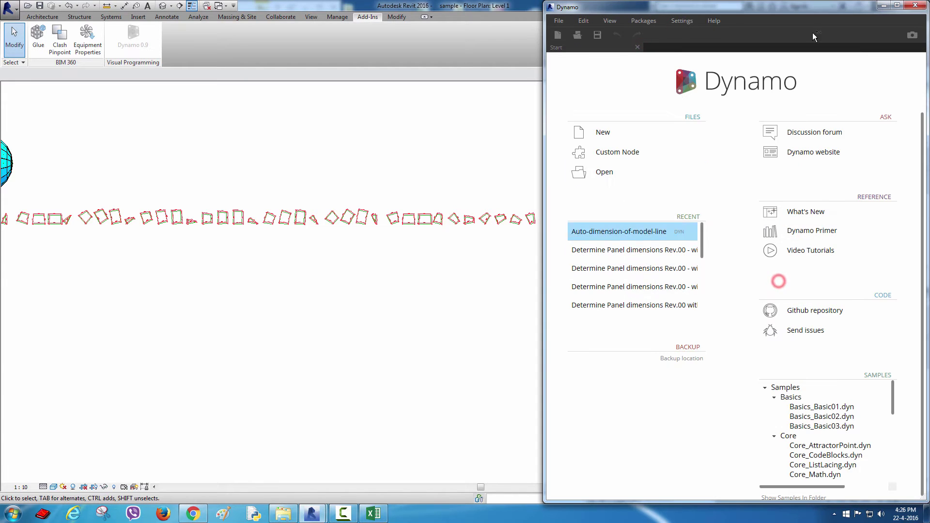
pyautogui.click(915, 6)
# - Move the 206.29 and 540.07 dimensions clear of their panel outline
pyautogui.scroll(3, 278, 249)
pyautogui.scroll(3, 278, 248)
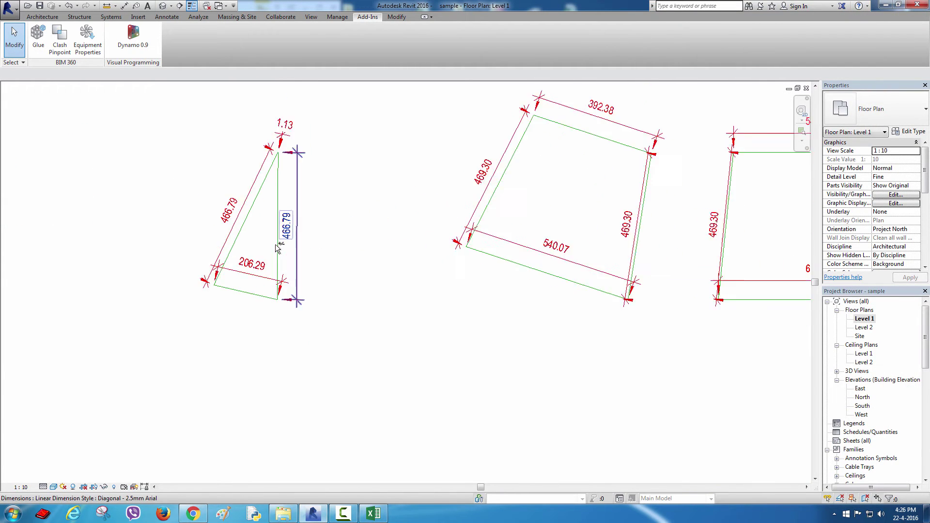
pyautogui.scroll(1, 278, 248)
pyautogui.scroll(-1, 291, 339)
pyautogui.moveTo(272, 274); pyautogui.dragTo(267, 317)
pyautogui.moveTo(474, 183); pyautogui.dragTo(323, 241, button='middle')
pyautogui.moveTo(410, 305); pyautogui.dragTo(406, 320)
pyautogui.moveTo(559, 324); pyautogui.dragTo(361, 289, button='middle')
# - Pull the 469.30, 634.89 and 667.56 dimensions outward from the next panels
pyautogui.click(329, 223)
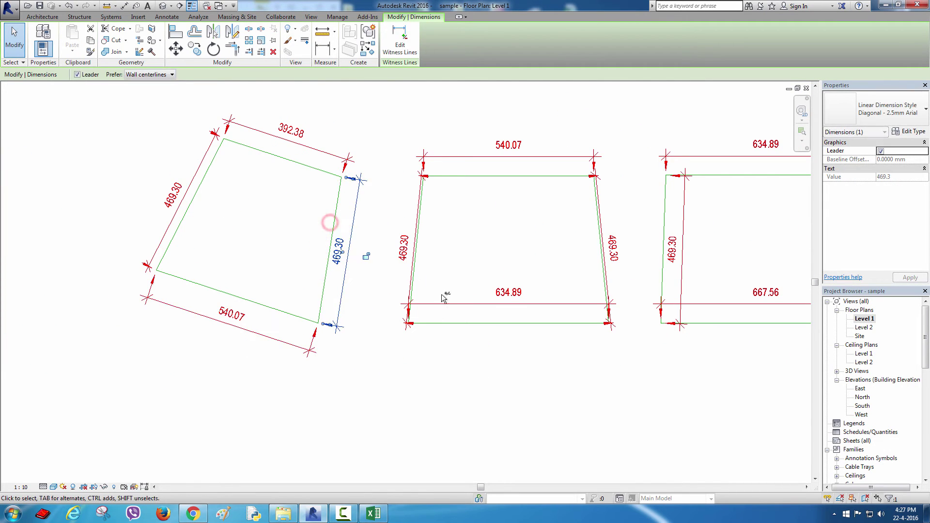
pyautogui.scroll(2, 413, 256)
pyautogui.moveTo(411, 266); pyautogui.dragTo(389, 266)
pyautogui.moveTo(488, 341); pyautogui.dragTo(485, 409)
pyautogui.moveTo(768, 319); pyautogui.dragTo(405, 347, button='middle')
pyautogui.moveTo(405, 347); pyautogui.dragTo(429, 347)
pyautogui.moveTo(492, 313); pyautogui.dragTo(247, 310, button='middle')
pyautogui.moveTo(281, 312); pyautogui.dragTo(236, 311)
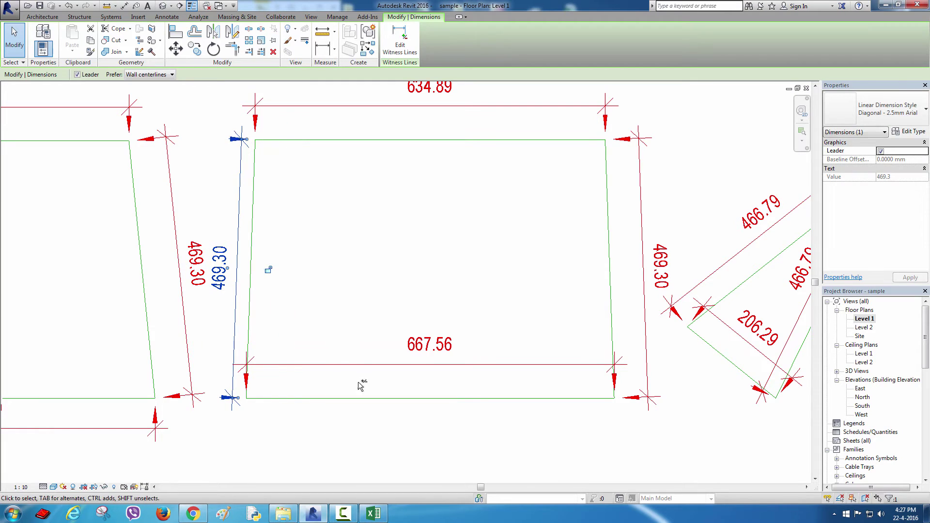
pyautogui.moveTo(350, 364); pyautogui.dragTo(350, 422)
pyautogui.click(191, 325)
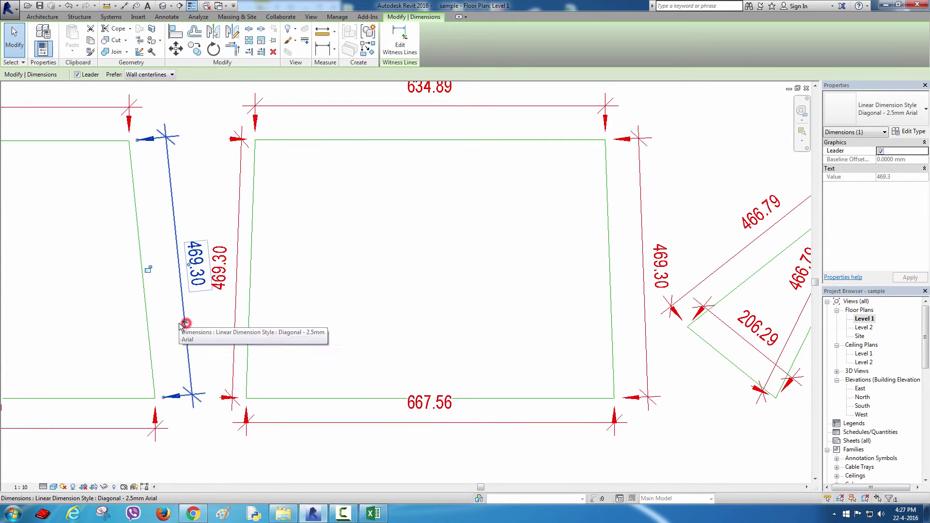
# - Move the triangular panel's 206.29 dimension outward, checking its 469.30 and 466.79 dimensions
pyautogui.scroll(-3, 264, 232)
pyautogui.moveTo(378, 304)
pyautogui.mouseDown(button='middle')
pyautogui.moveTo(267, 226)
pyautogui.moveTo(135, 270)
pyautogui.mouseUp(button='middle')
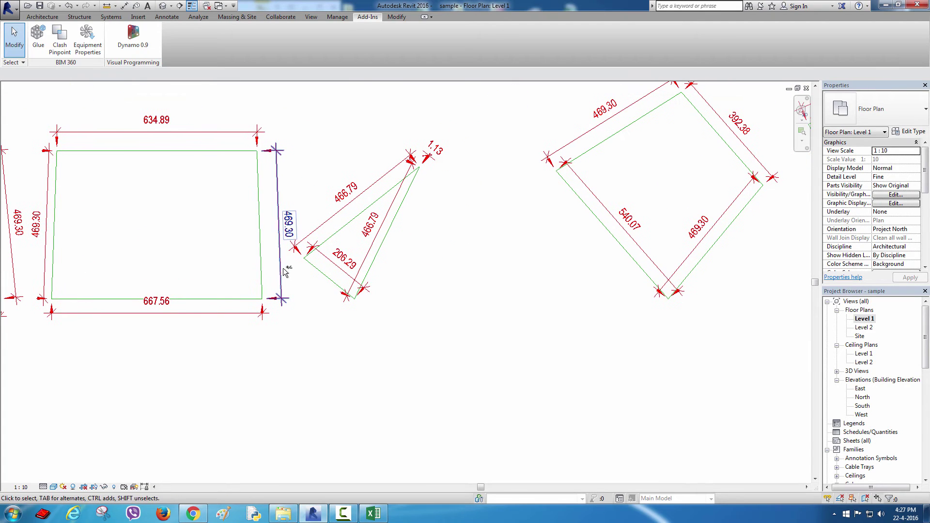
pyautogui.click(280, 269)
pyautogui.click(339, 266)
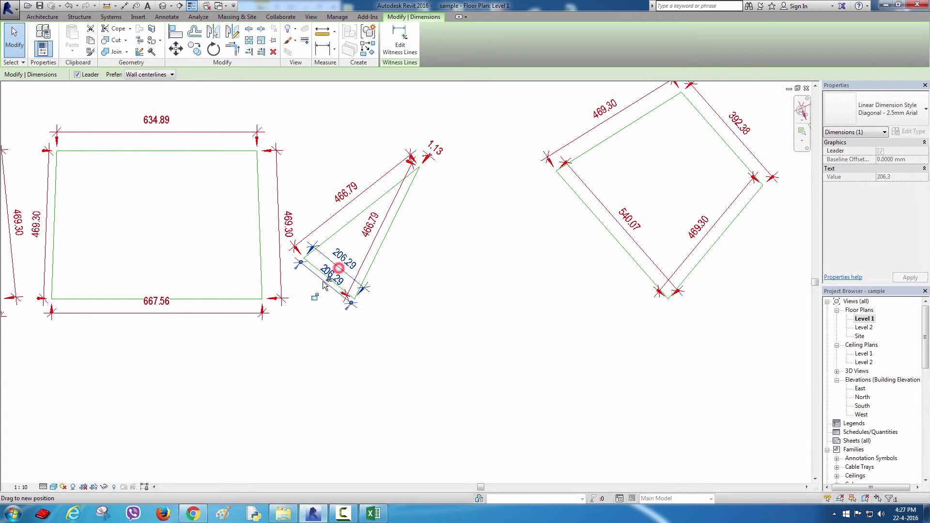
pyautogui.moveTo(343, 266); pyautogui.dragTo(327, 286)
pyautogui.click(469, 343)
pyautogui.click(383, 234)
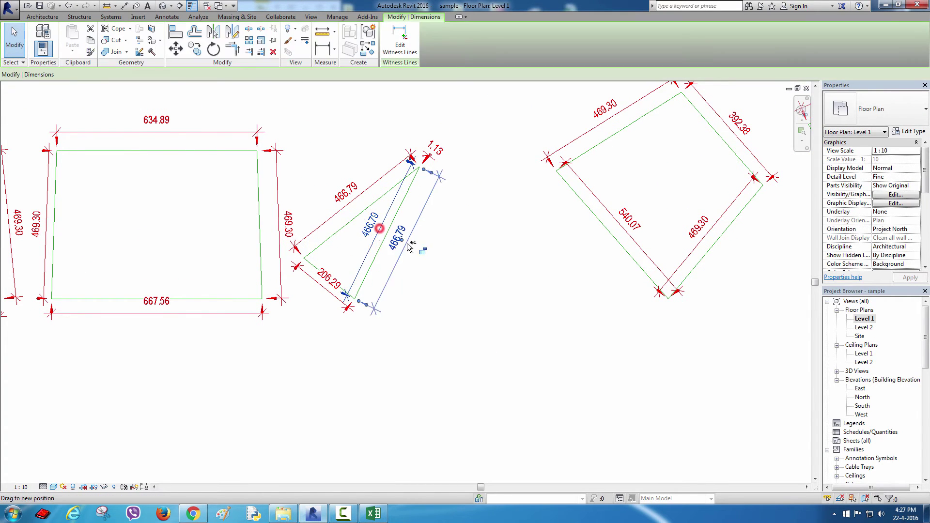
pyautogui.click(426, 249)
pyautogui.scroll(5, 426, 250)
pyautogui.scroll(-5, 430, 291)
pyautogui.click(172, 310)
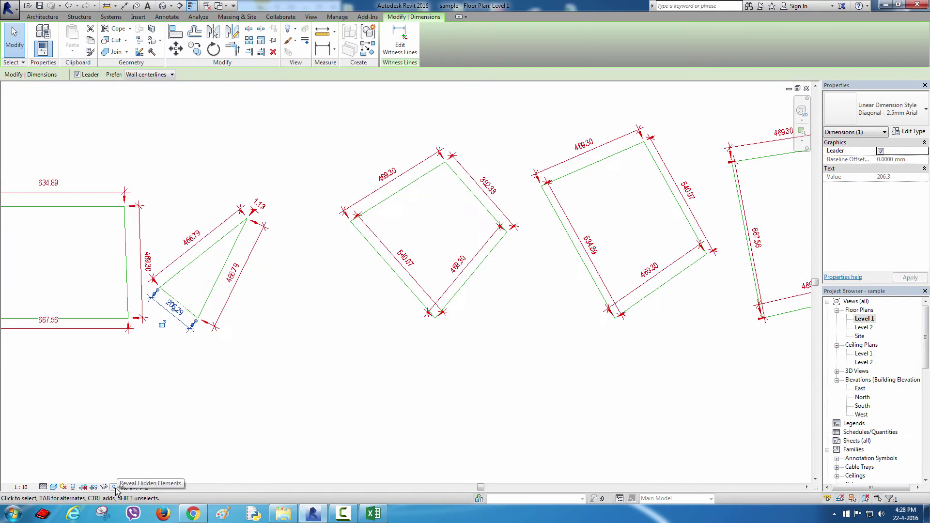
# - Reveal hidden elements and unhide all the panel number labels
pyautogui.click(114, 487)
pyautogui.press('Escape')
pyautogui.click(204, 283)
pyautogui.rightClick(205, 283)
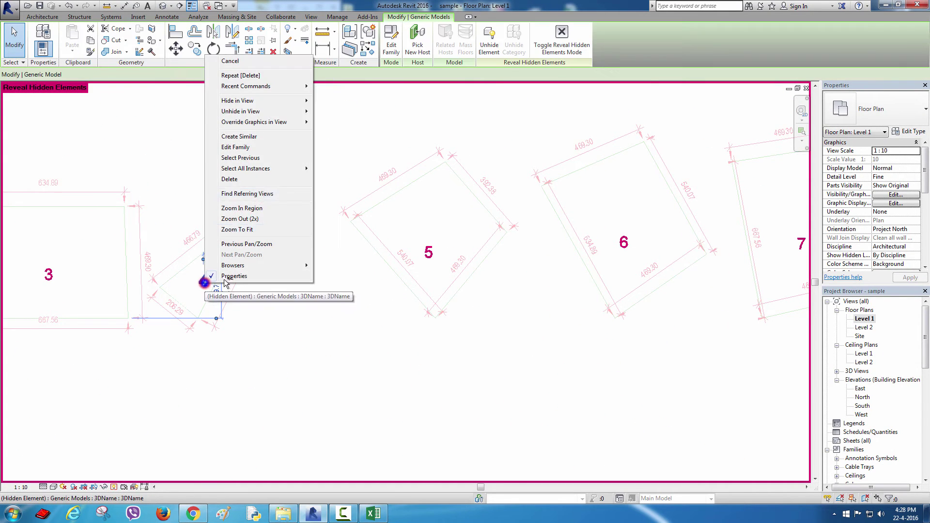
pyautogui.click(266, 168)
pyautogui.click(362, 181)
pyautogui.click(543, 39)
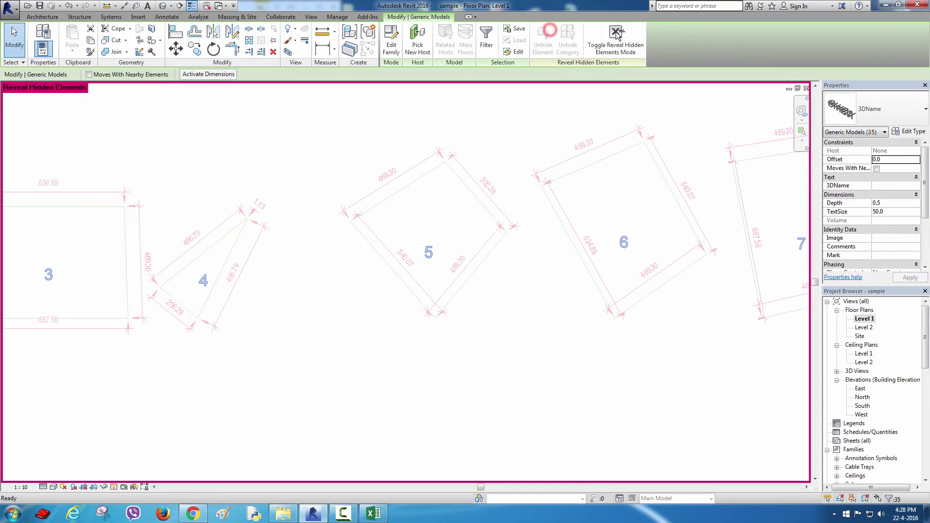
pyautogui.click(616, 33)
# - Check panel 4's 206.29 dimension, then switch to the 3D view
pyautogui.scroll(-3, 339, 279)
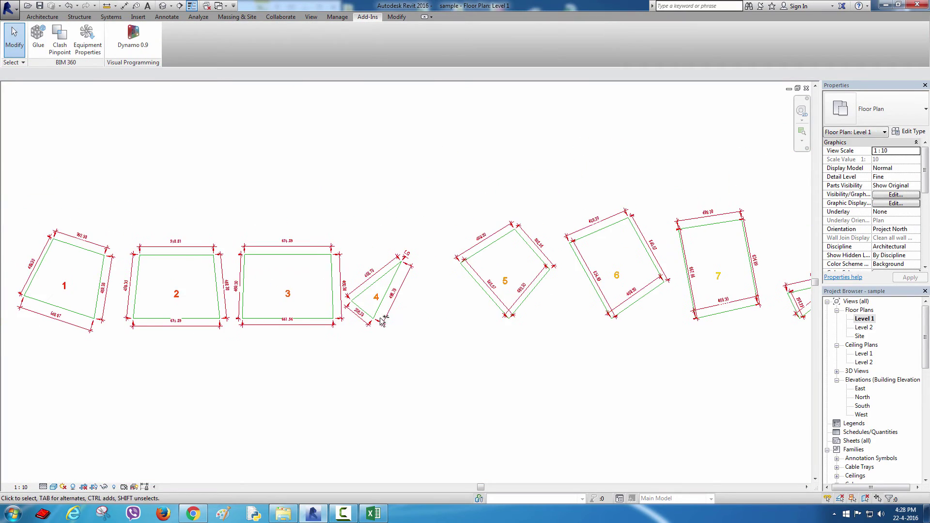
pyautogui.scroll(4, 368, 339)
pyautogui.click(313, 328)
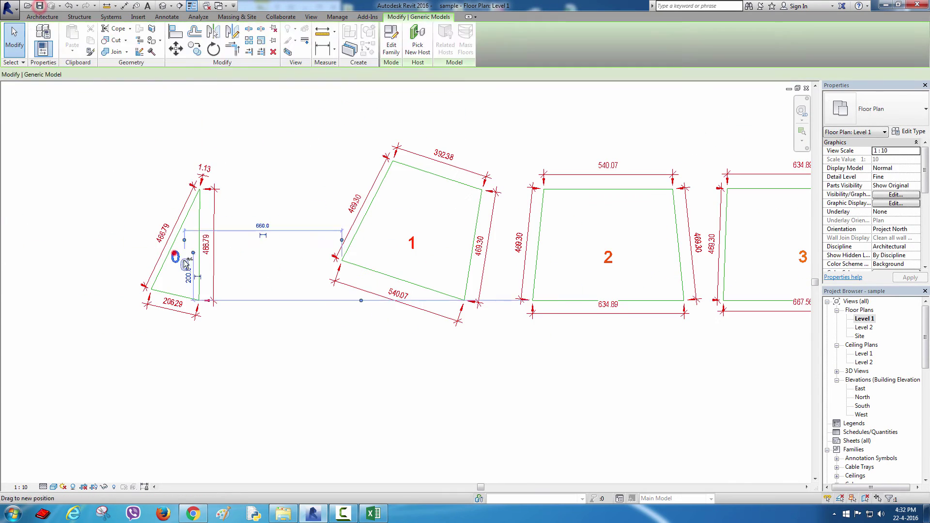
pyautogui.click(164, 8)
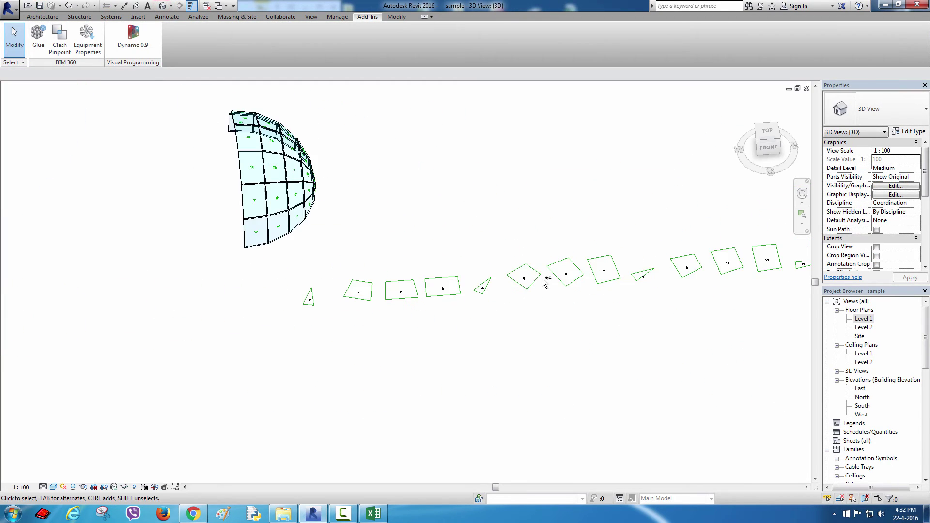
# - Select dome curtain panel 1 in 3D and compare it with its unfolded outlines
pyautogui.scroll(3, 236, 245)
pyautogui.scroll(2, 236, 246)
pyautogui.scroll(-2, 236, 246)
pyautogui.moveTo(349, 280); pyautogui.dragTo(297, 291, button='middle')
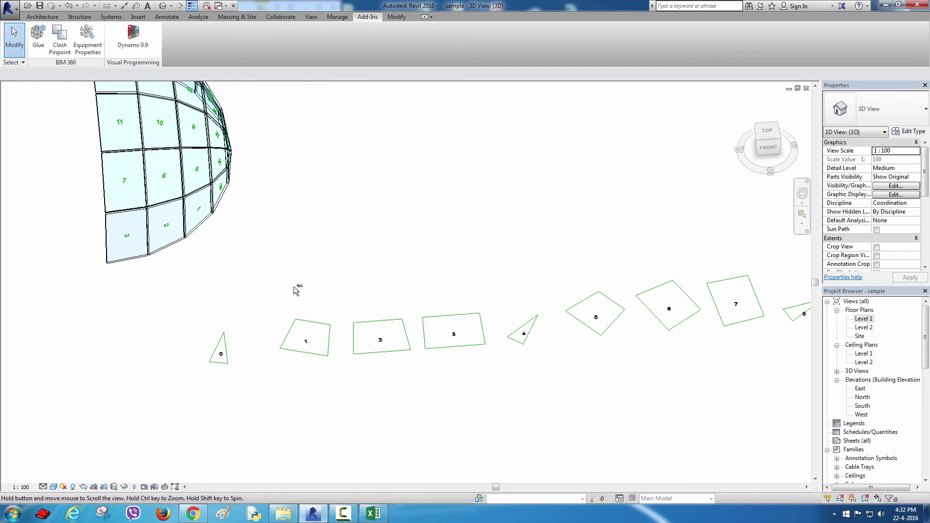
pyautogui.scroll(3, 226, 275)
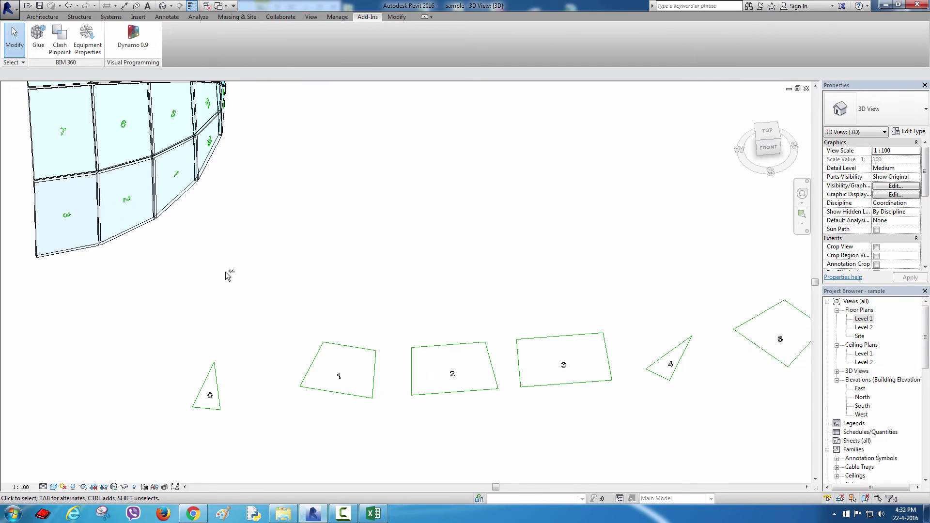
pyautogui.click(189, 194)
pyautogui.moveTo(189, 194)
pyautogui.keyDown('shift'); pyautogui.mouseDown(button='middle')
pyautogui.moveTo(233, 202)
pyautogui.moveTo(233, 217)
pyautogui.moveTo(260, 241)
pyautogui.mouseUp(button='middle'); pyautogui.keyUp('shift')
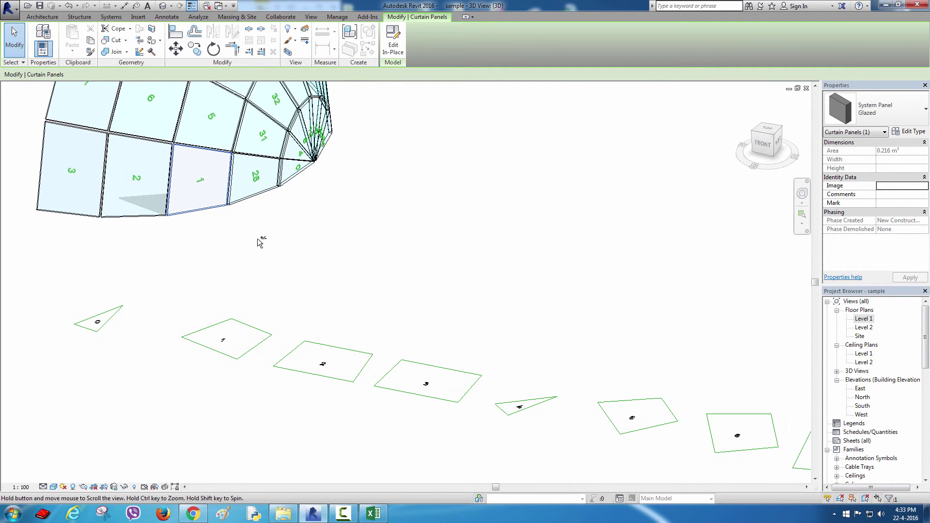
pyautogui.scroll(1, 226, 226)
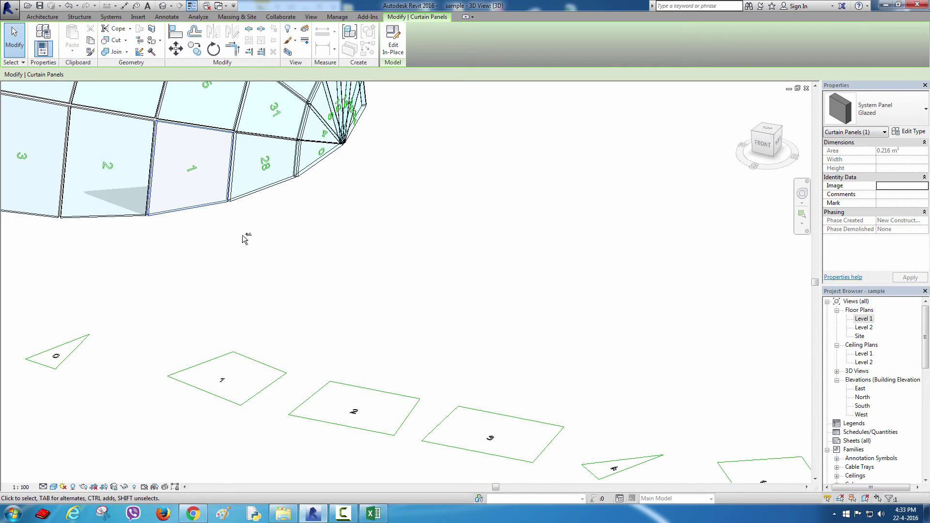
pyautogui.moveTo(241, 342); pyautogui.dragTo(238, 376)
pyautogui.moveTo(114, 184); pyautogui.dragTo(378, 411)
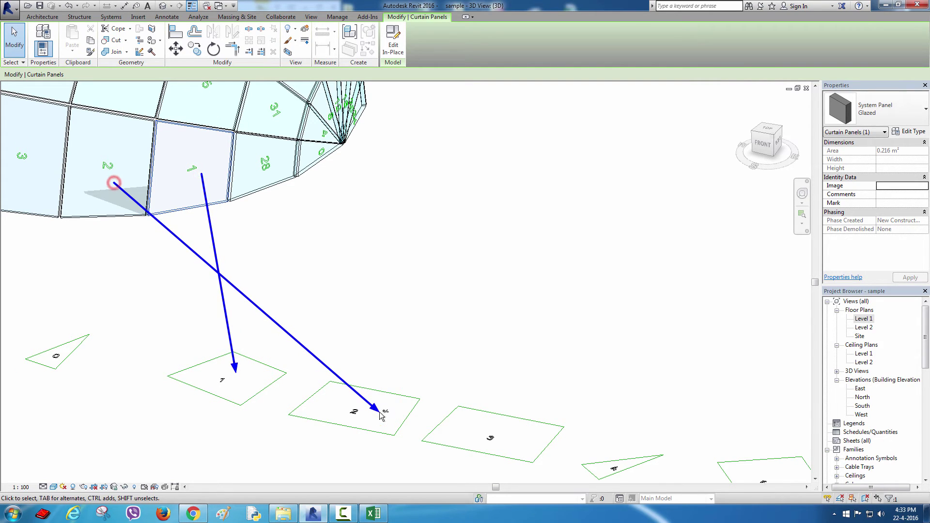
pyautogui.moveTo(31, 137)
pyautogui.mouseDown()
pyautogui.moveTo(416, 374)
pyautogui.moveTo(473, 425)
pyautogui.mouseUp()
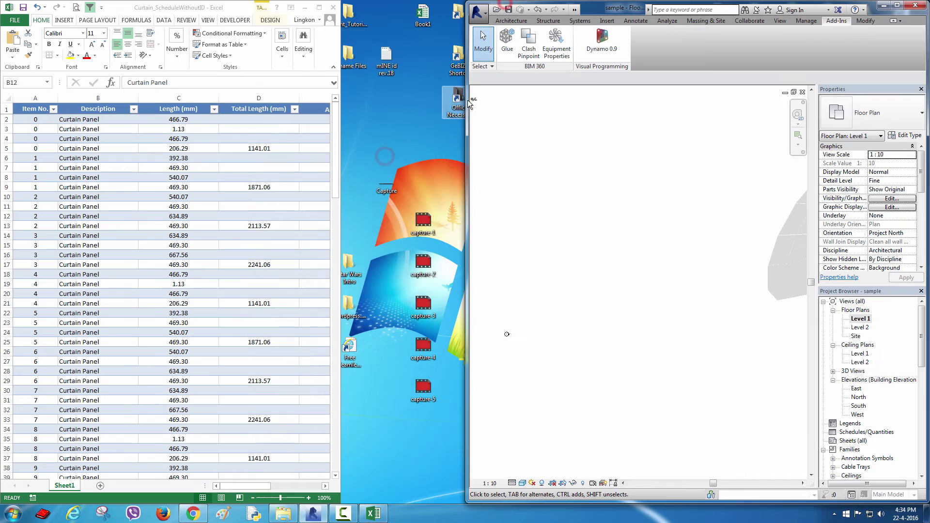
# - Filter the Excel schedule to Item No. 0 and select panel 0's 466.8 edge in Revit
pyautogui.moveTo(469, 102); pyautogui.dragTo(342, 102)
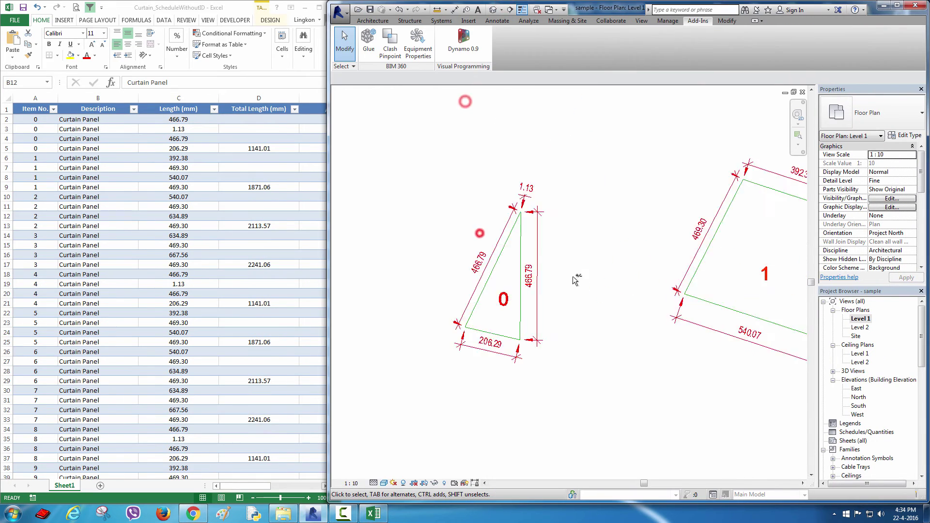
pyautogui.click(159, 192)
pyautogui.click(54, 109)
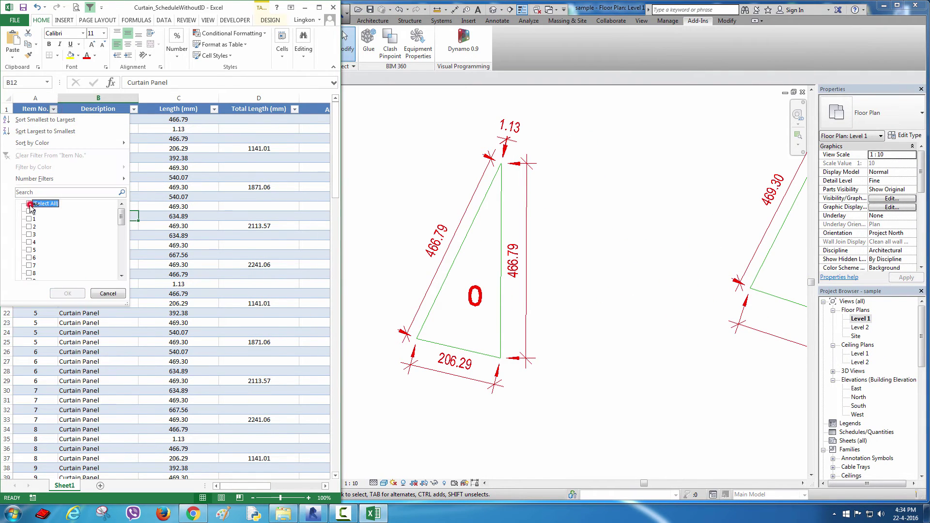
pyautogui.click(52, 290)
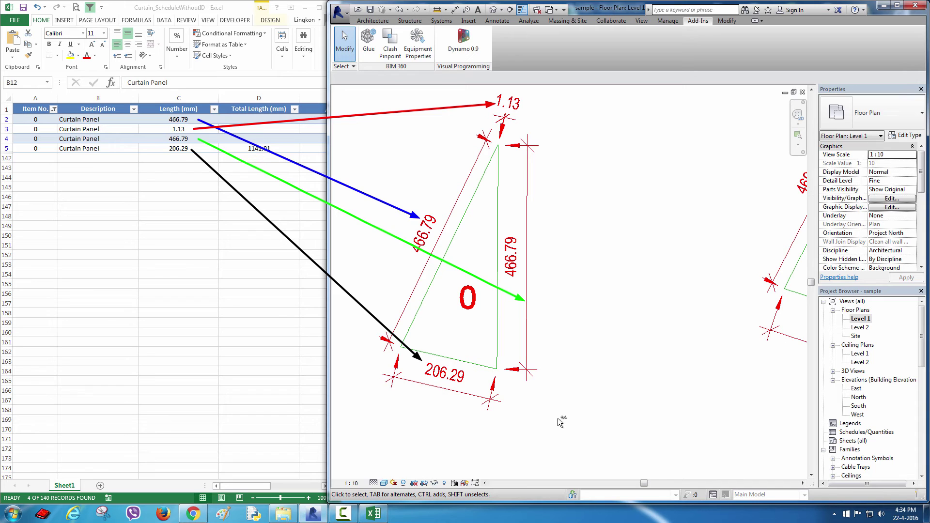
pyautogui.click(498, 257)
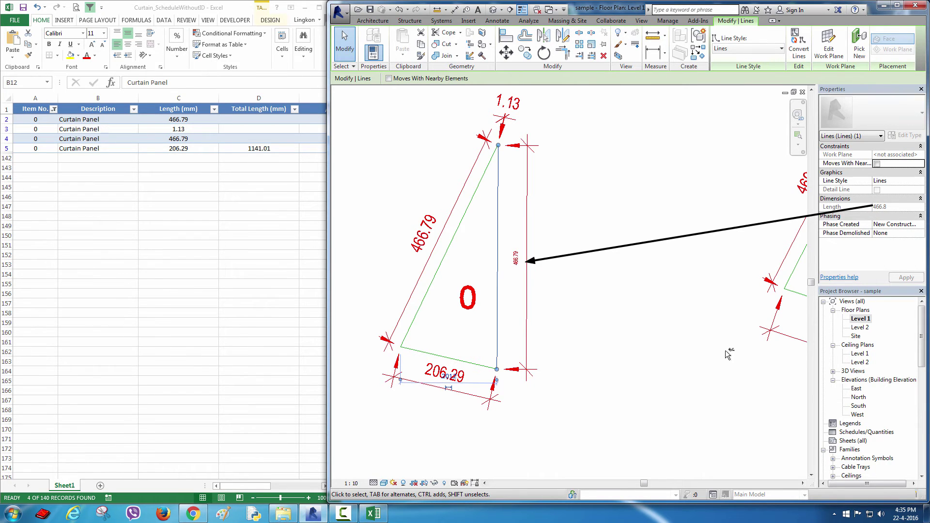
# - Set the dimension type's rounding to 1 decimal place, so panel 0 reads 466.8 and 206.3
pyautogui.click(616, 217)
pyautogui.click(528, 210)
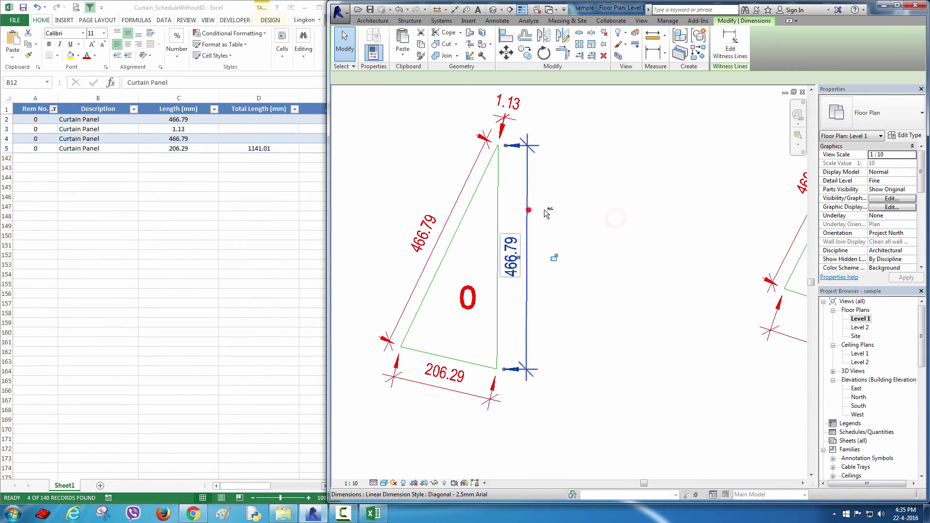
pyautogui.click(912, 136)
pyautogui.click(725, 222)
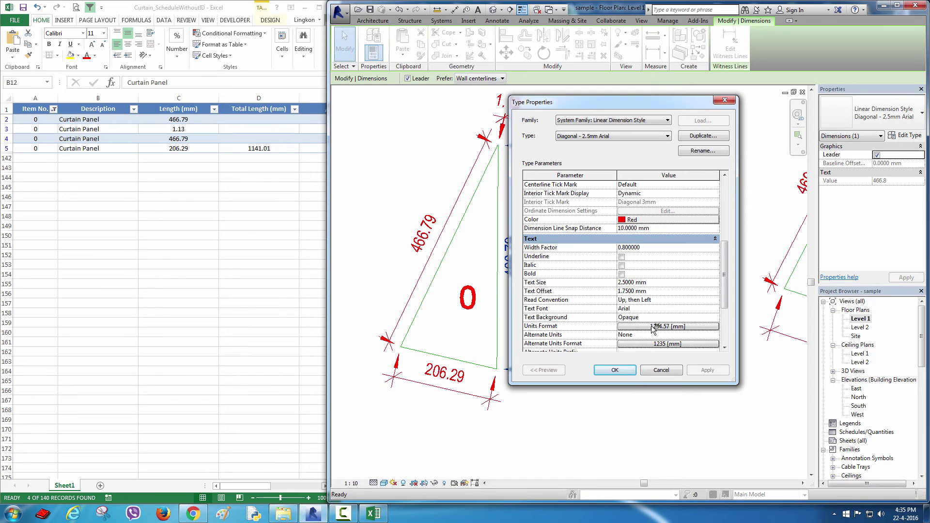
pyautogui.click(654, 326)
pyautogui.click(586, 216)
pyautogui.click(580, 250)
pyautogui.click(628, 313)
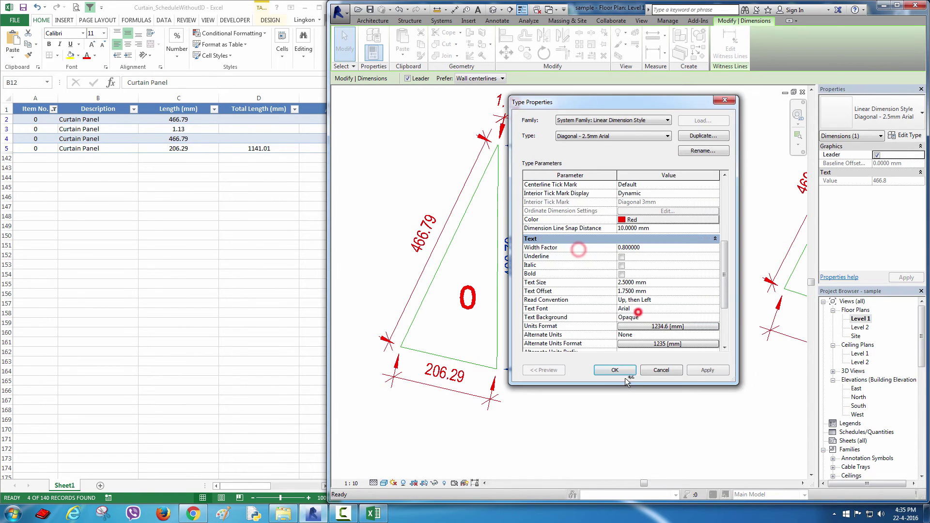
pyautogui.click(614, 371)
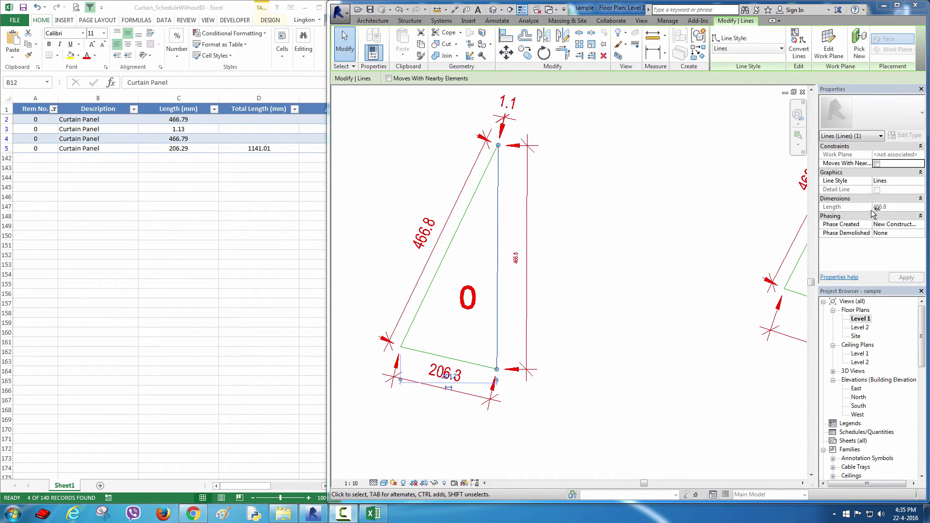
pyautogui.moveTo(715, 245); pyautogui.dragTo(527, 263)
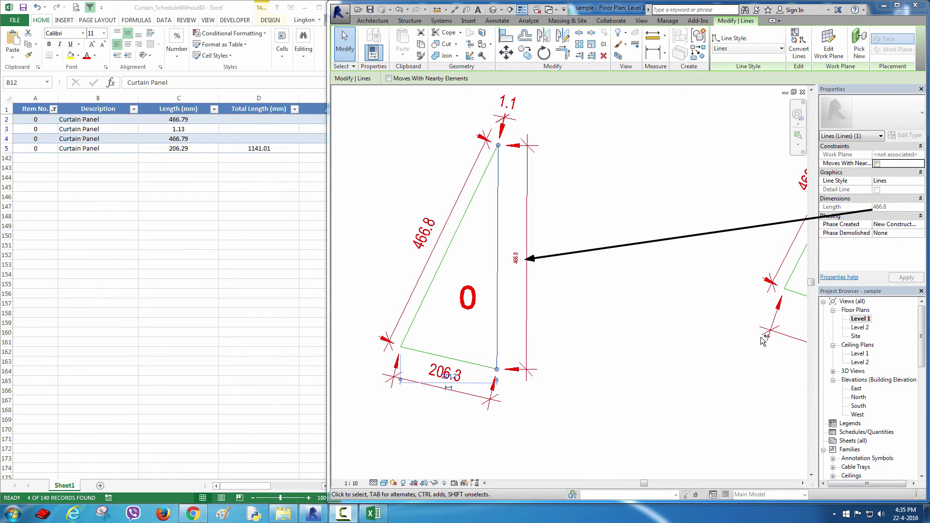
pyautogui.click(660, 223)
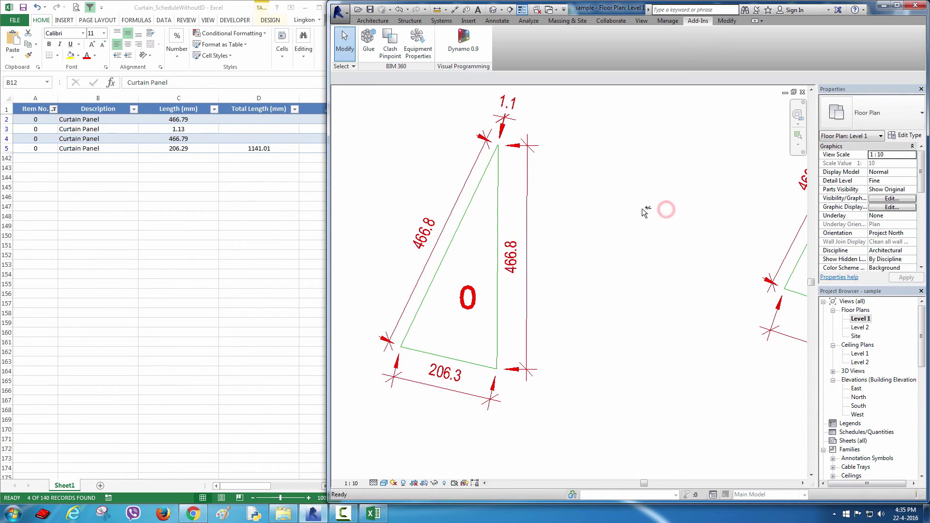
# - Clear the Item No. filter so all panel rows show, and maximize the schedule
pyautogui.click(222, 248)
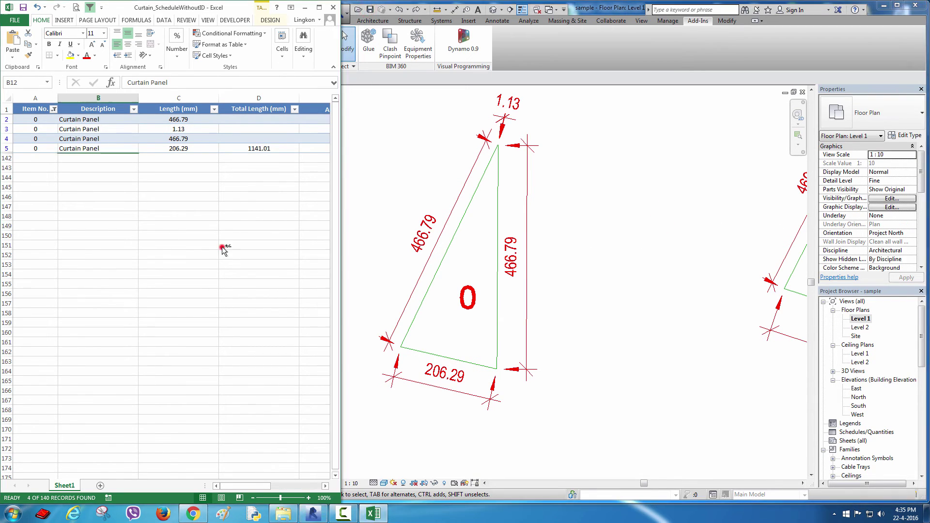
pyautogui.click(54, 109)
pyautogui.click(70, 294)
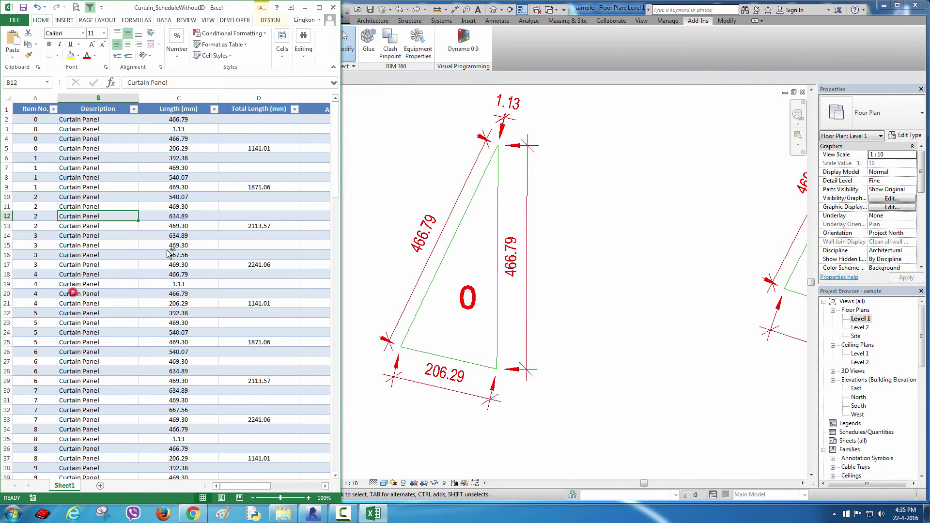
pyautogui.click(319, 5)
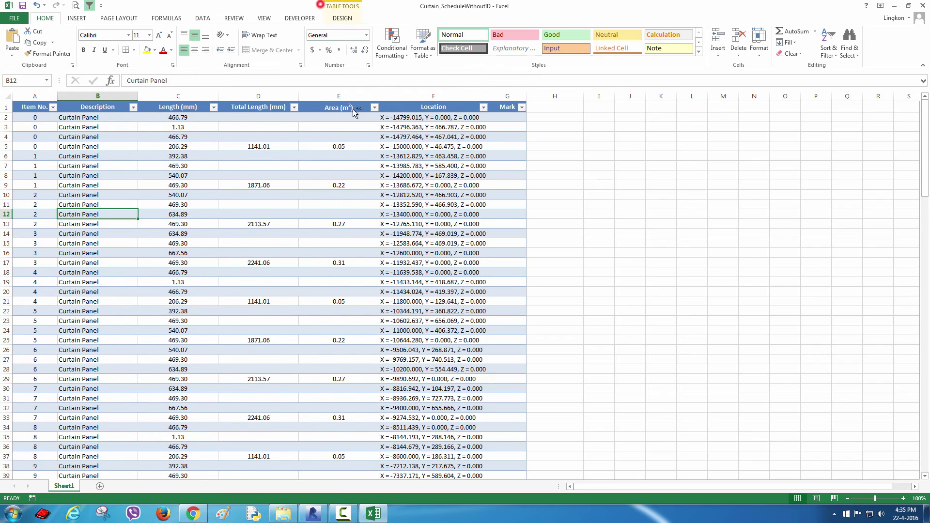
# - Scroll to the end of the panel schedule and select the last panel's area cell, E141
pyautogui.click(91, 103)
pyautogui.scroll(-14, 82, 159)
pyautogui.scroll(-13, 82, 159)
pyautogui.scroll(-13, 82, 159)
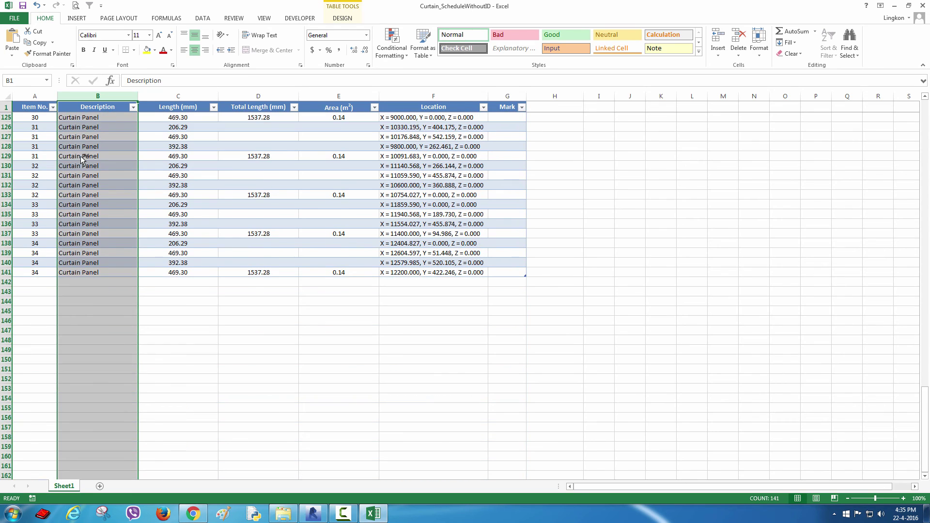
pyautogui.click(487, 312)
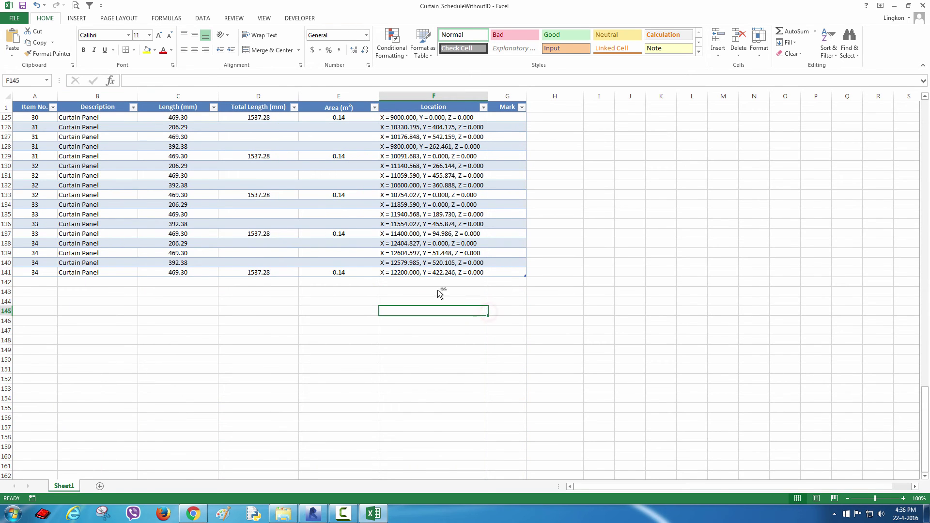
pyautogui.click(343, 271)
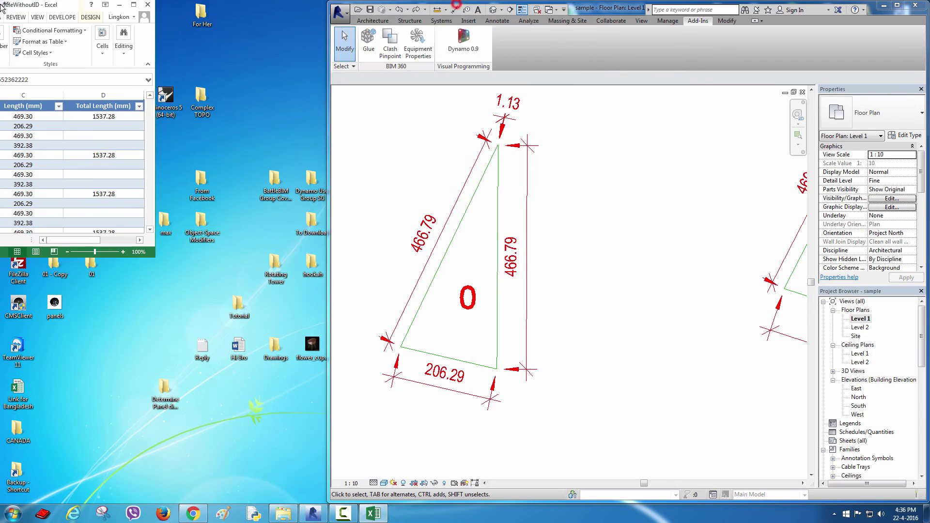
# - Place Excel beside Revit and select panel 34 in the dome's 3D view to compare its 0.138 area
pyautogui.moveTo(459, 6); pyautogui.dragTo(0, 194)
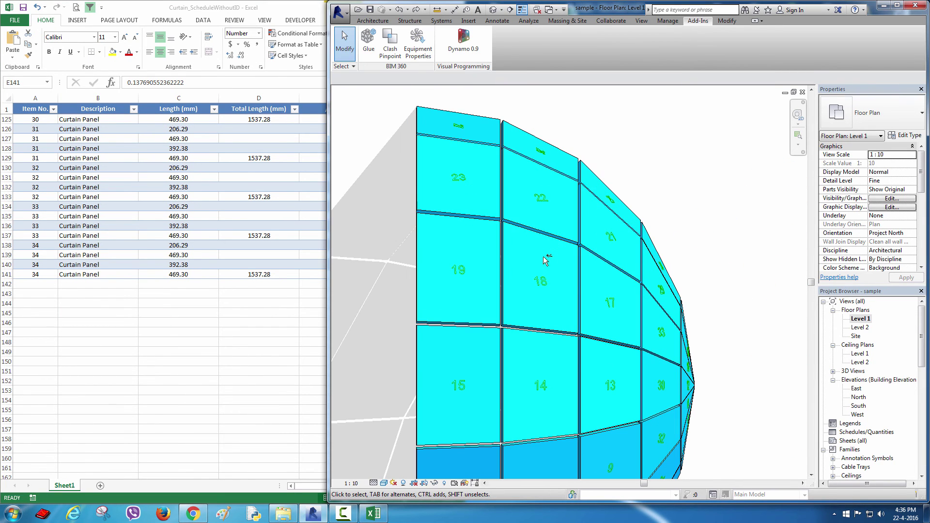
pyautogui.moveTo(628, 296); pyautogui.dragTo(597, 179, button='middle')
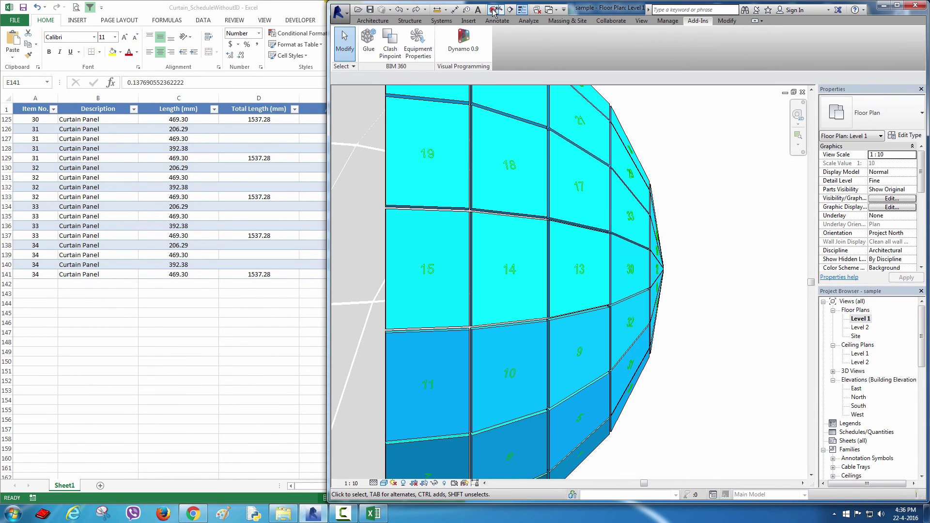
pyautogui.click(494, 10)
pyautogui.scroll(5, 610, 324)
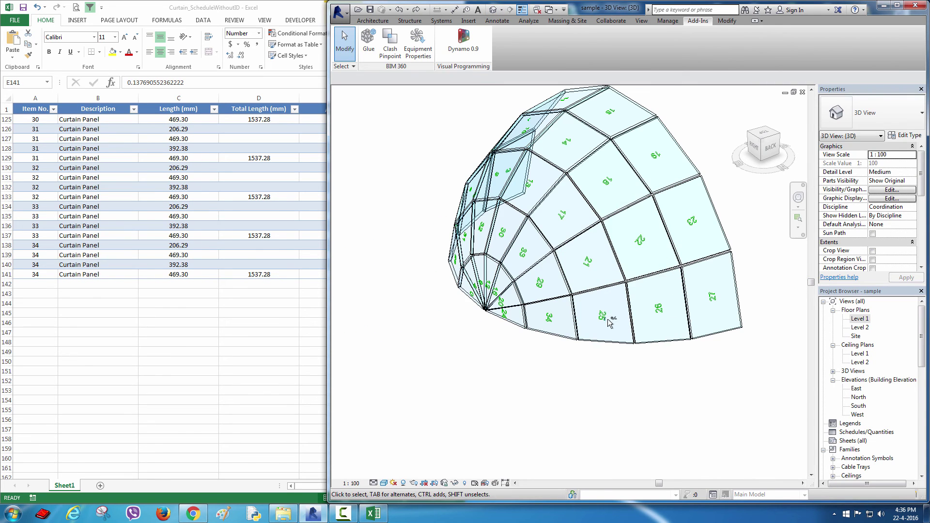
pyautogui.click(565, 303)
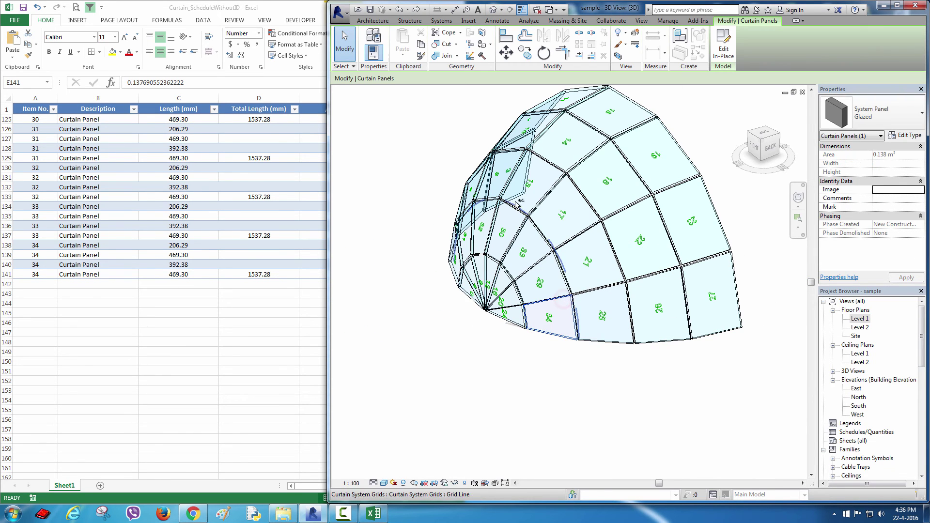
pyautogui.click(245, 5)
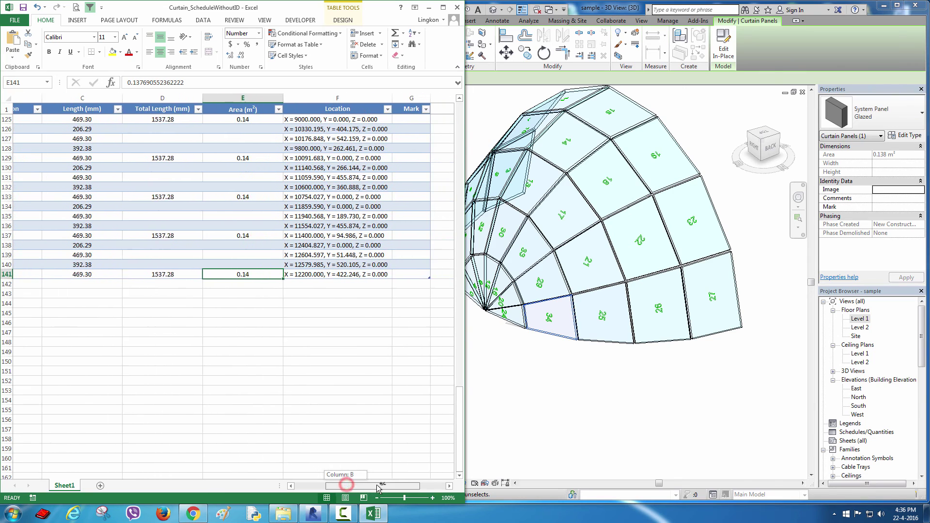
pyautogui.moveTo(355, 487); pyautogui.dragTo(364, 485)
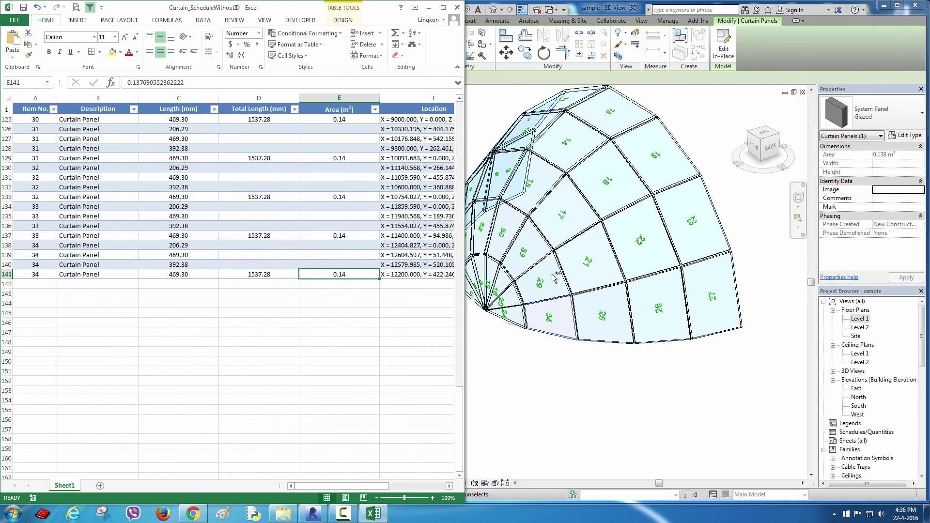
pyautogui.moveTo(360, 276); pyautogui.dragTo(872, 159)
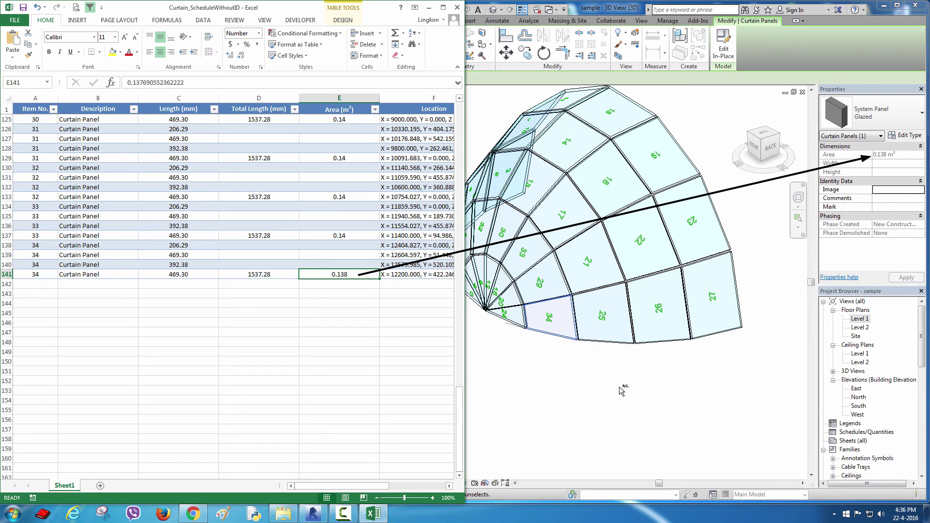
# - Review the Length (mm) filter options in the panel table and close them unchanged
pyautogui.click(29, 236)
pyautogui.hscroll(2, 85, 152)
pyautogui.click(89, 109)
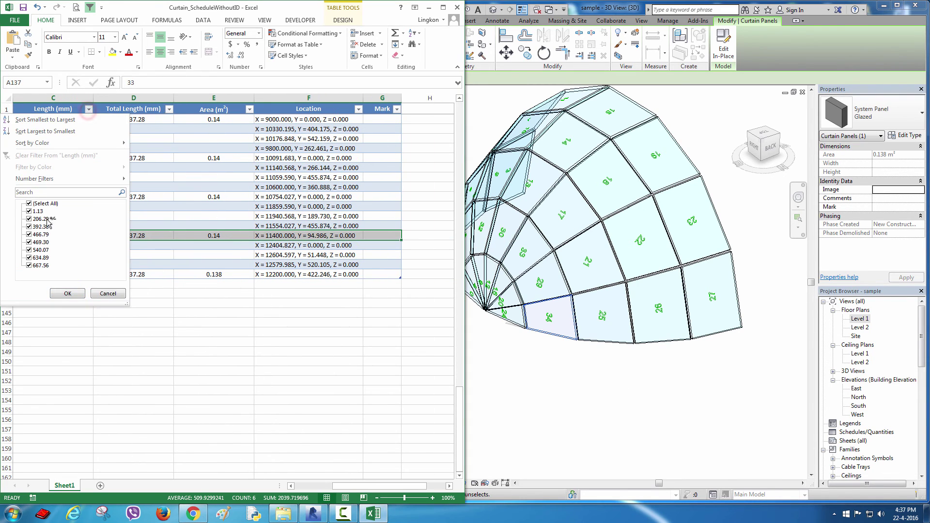
pyautogui.click(108, 293)
pyautogui.click(237, 347)
pyautogui.moveTo(379, 486); pyautogui.dragTo(340, 486)
# - Select dome panel 22 in Revit and filter the schedule to Item No. 22, showing area 0.274
pyautogui.click(592, 399)
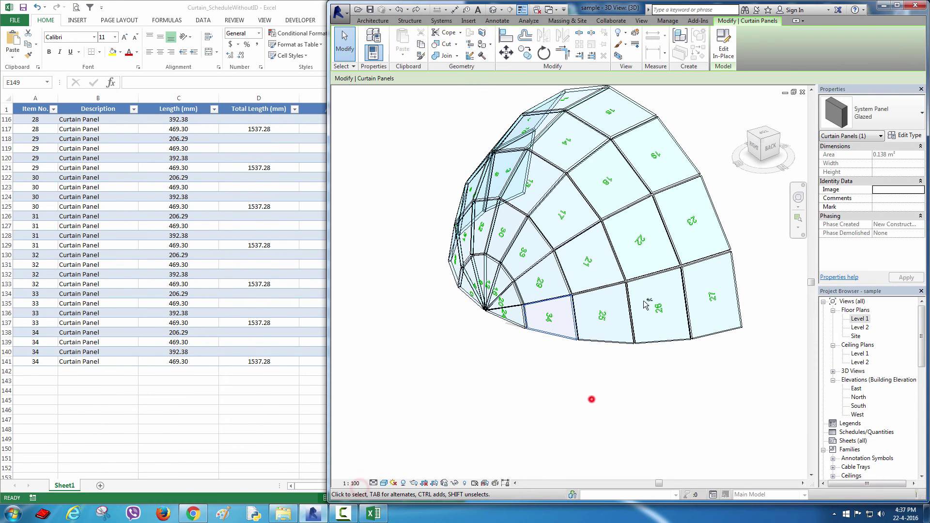
pyautogui.click(641, 202)
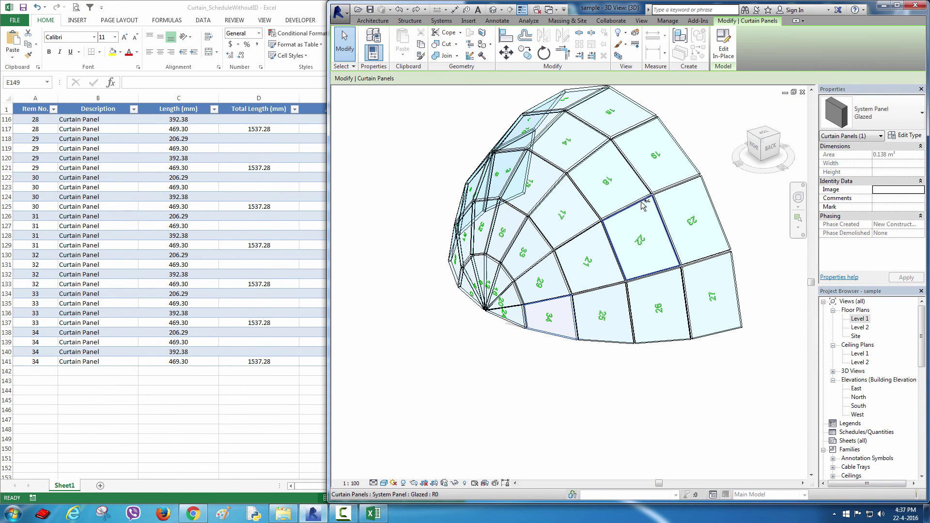
pyautogui.click(52, 109)
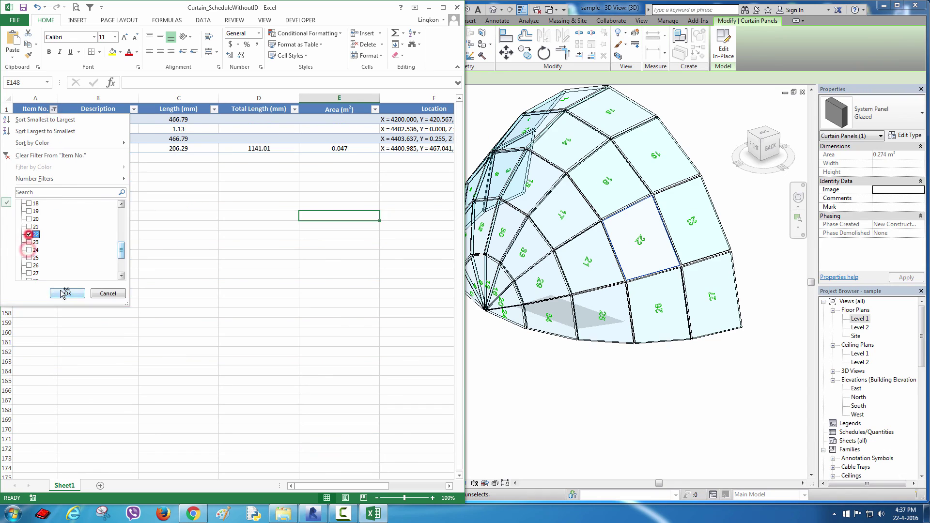
pyautogui.click(68, 293)
pyautogui.click(176, 278)
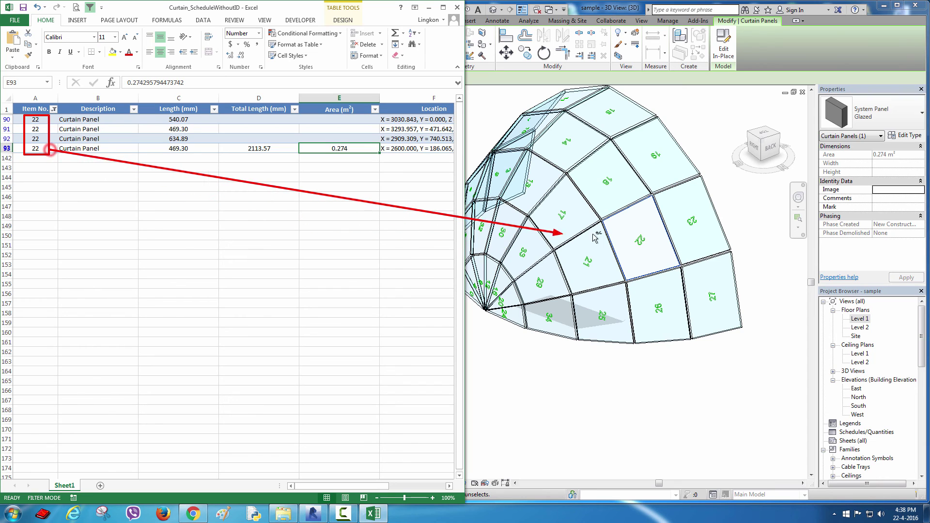
pyautogui.moveTo(51, 151); pyautogui.dragTo(622, 238)
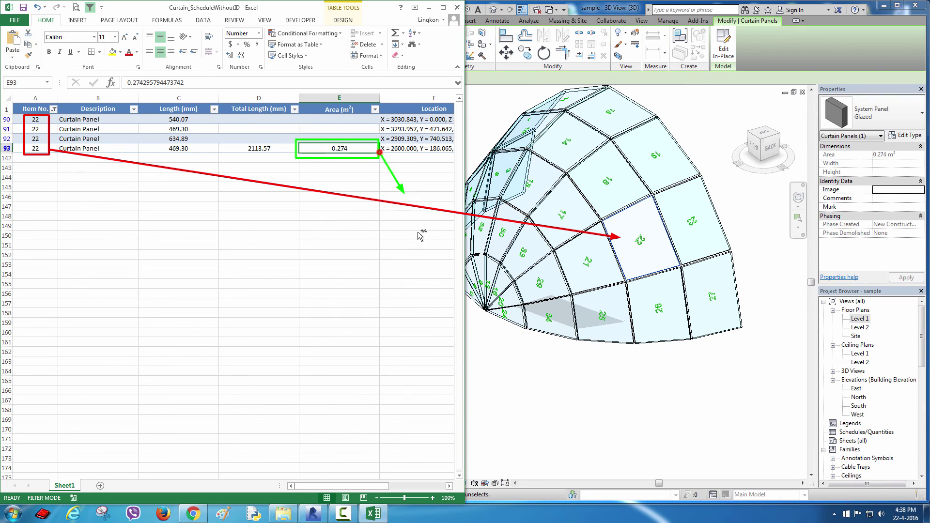
pyautogui.moveTo(420, 237); pyautogui.dragTo(875, 150)
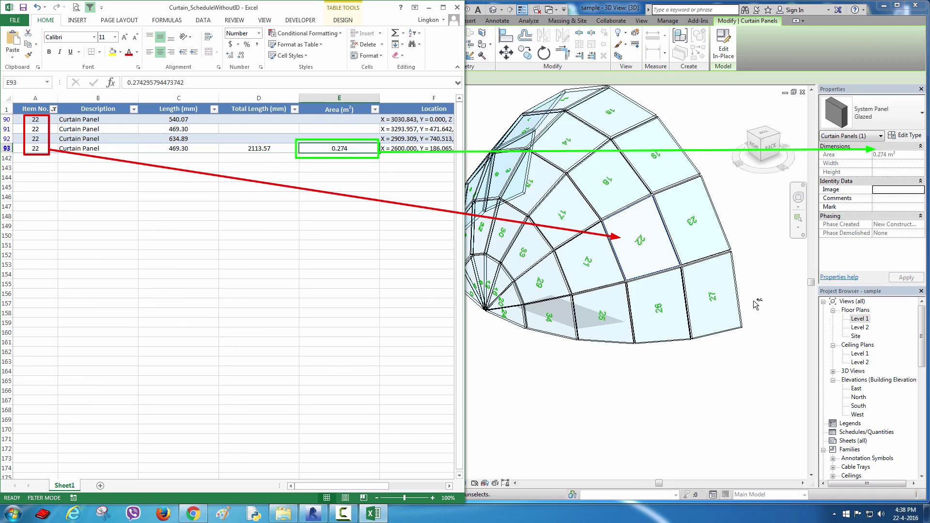